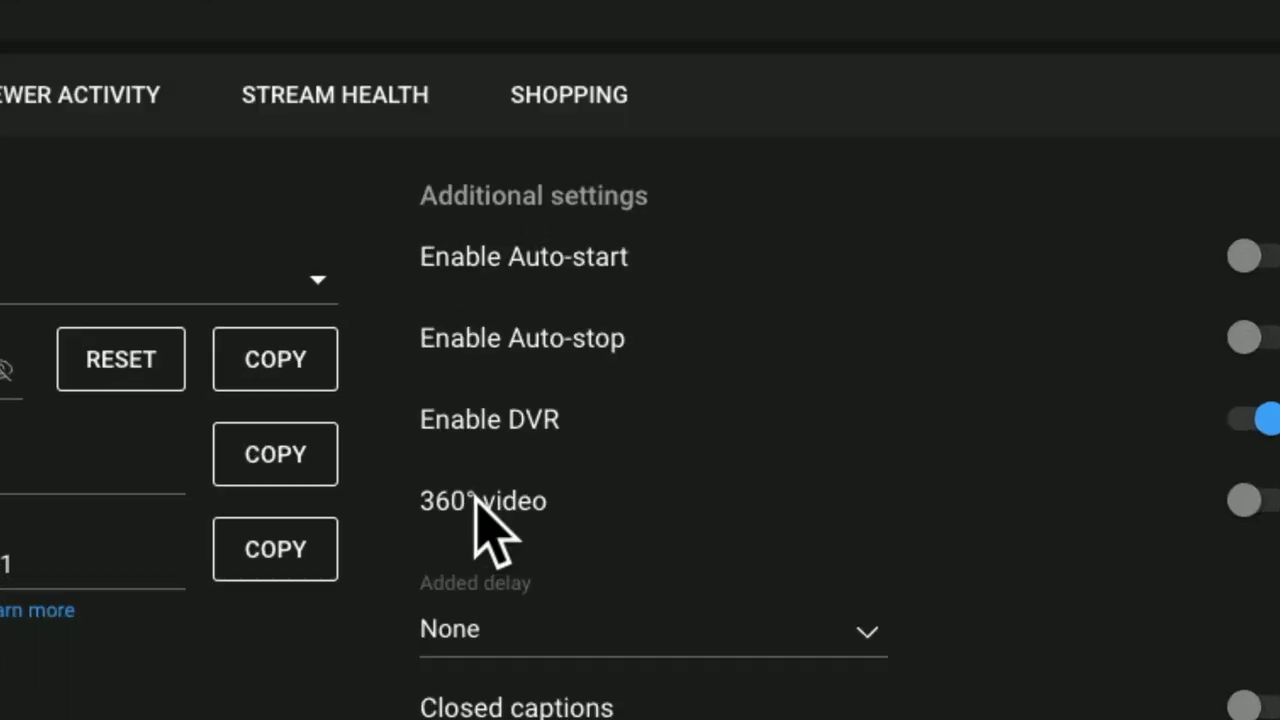
pyautogui.click(640, 682)
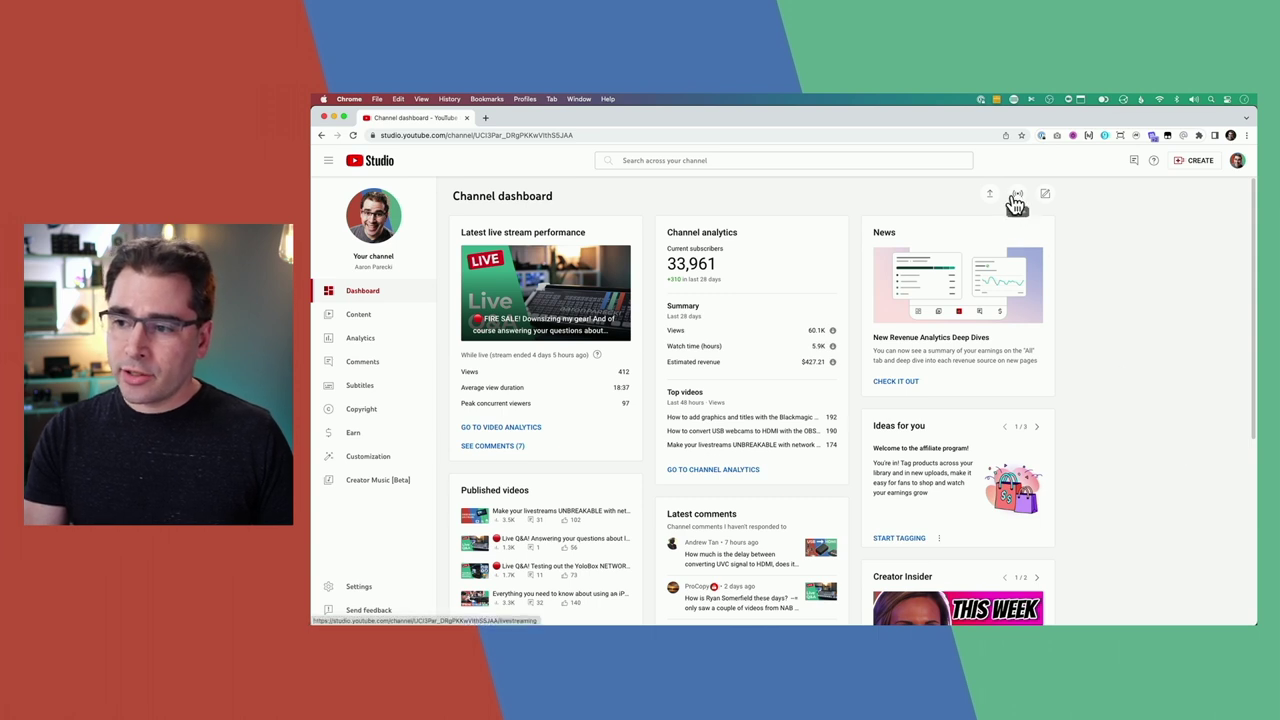
# - Open the live streaming area and start scheduling a new stream from scratch instead of reusing previous settings
pyautogui.click(1200, 162)
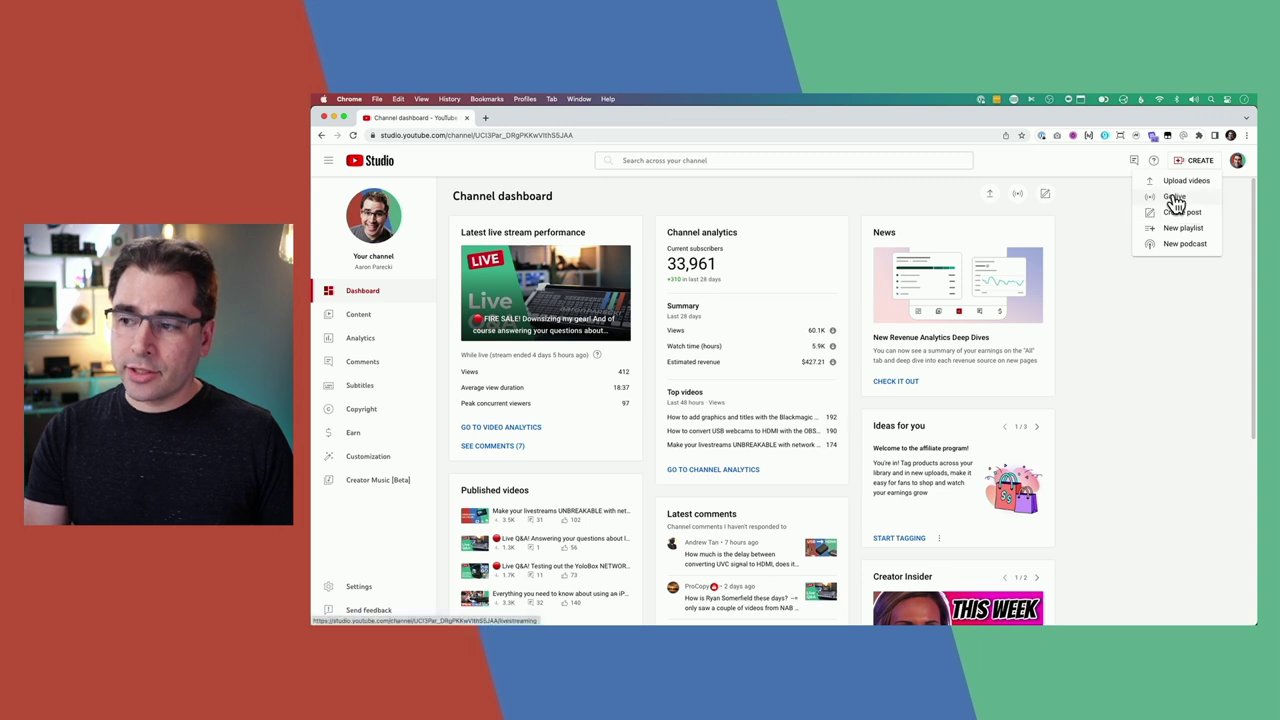
pyautogui.click(1170, 197)
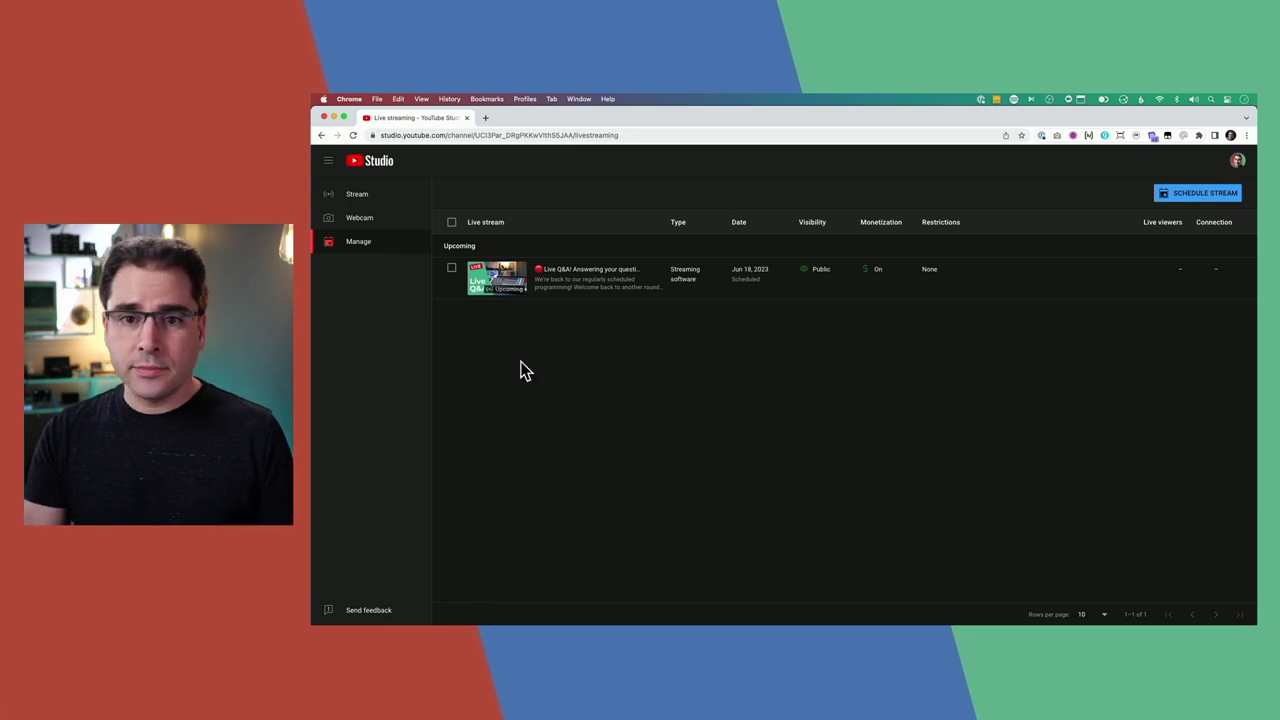
pyautogui.click(1199, 196)
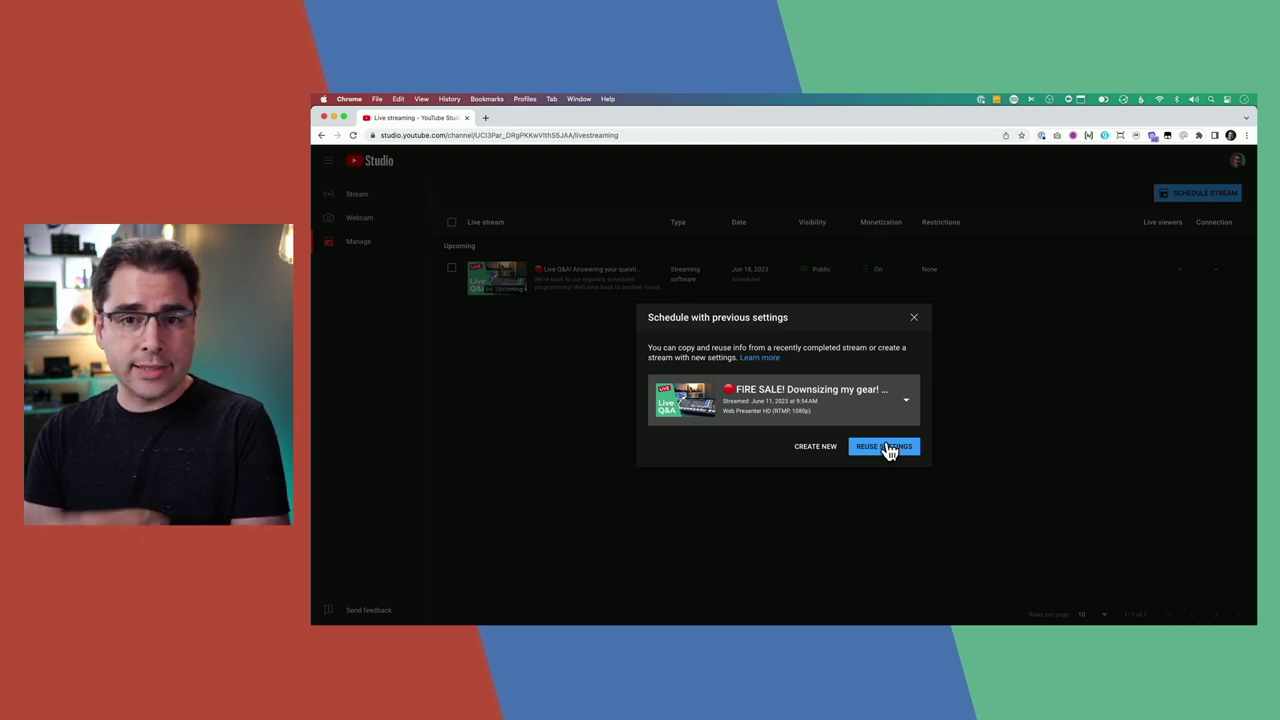
pyautogui.click(822, 447)
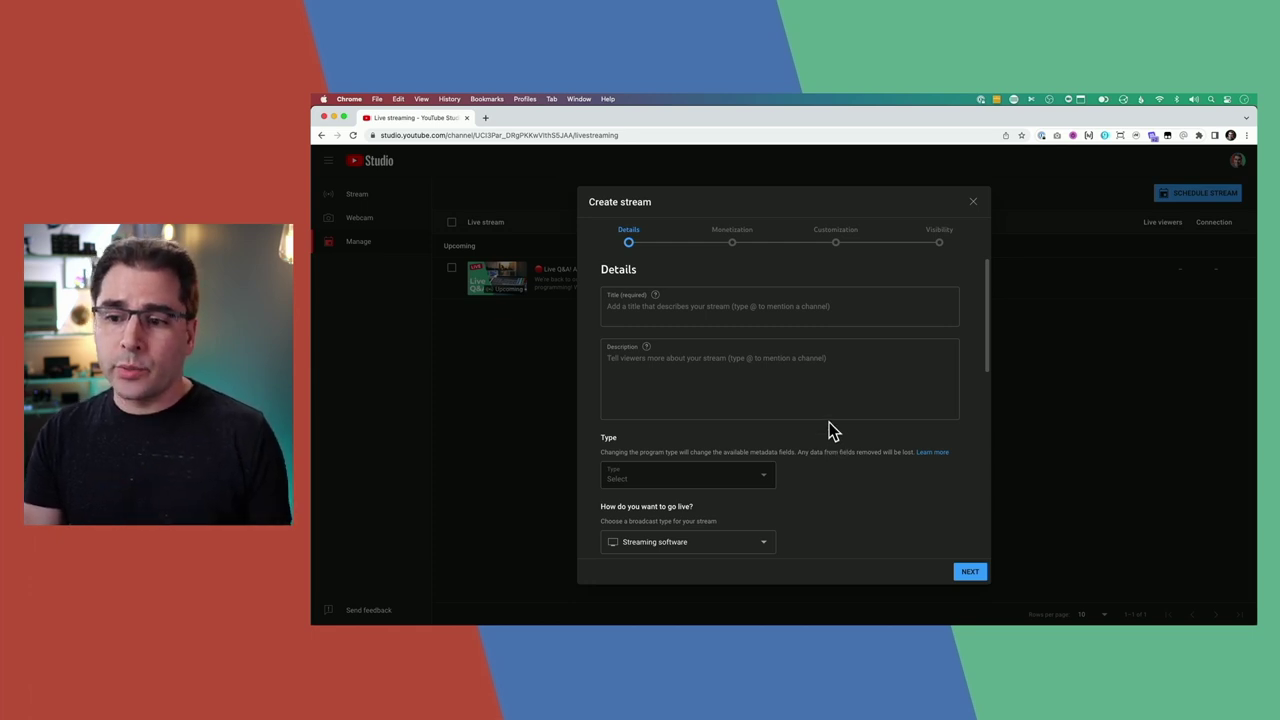
# - Title the stream "Test livestream" and enter a description beginning "This is just a"
pyautogui.scroll(-5, 704, 390)
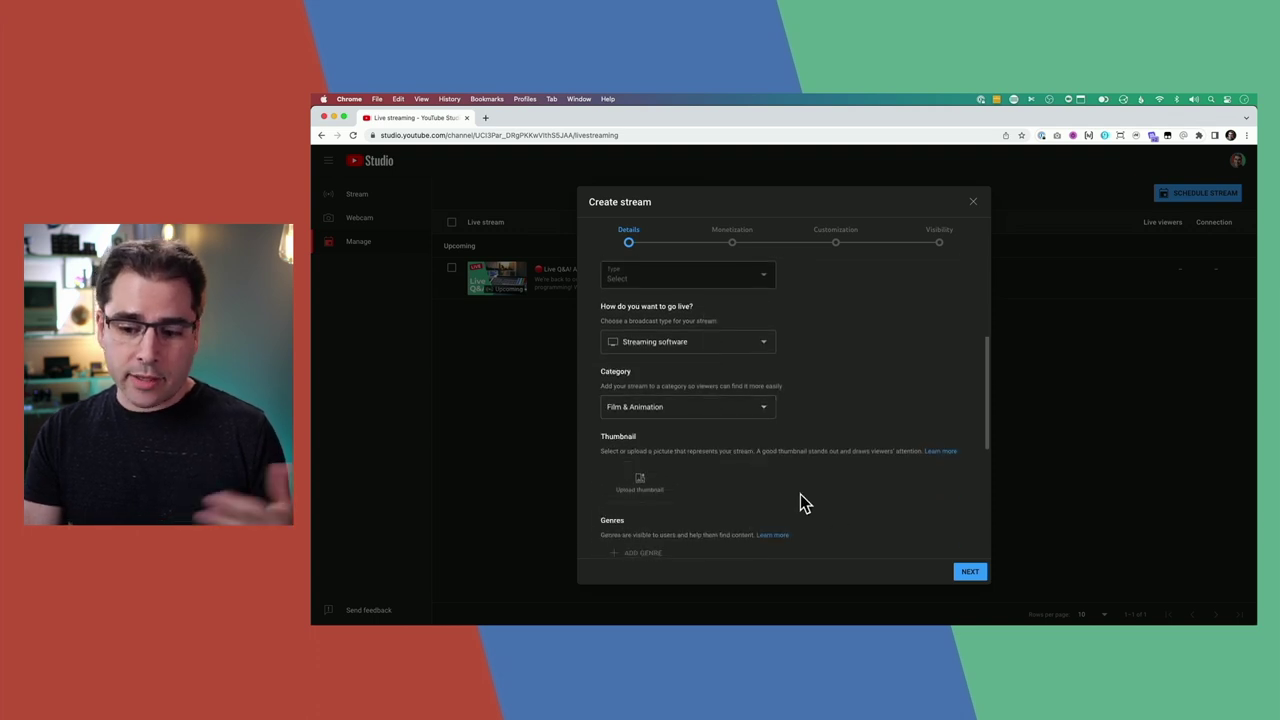
pyautogui.scroll(5, 800, 494)
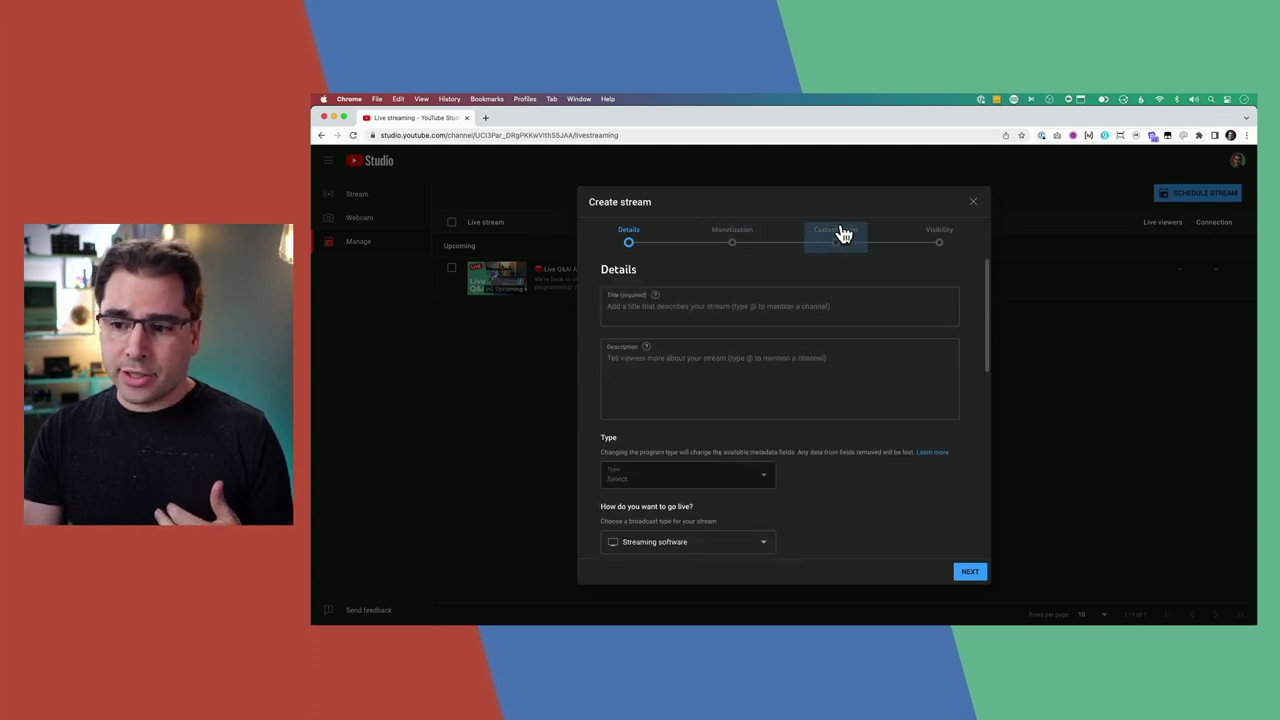
pyautogui.click(639, 306)
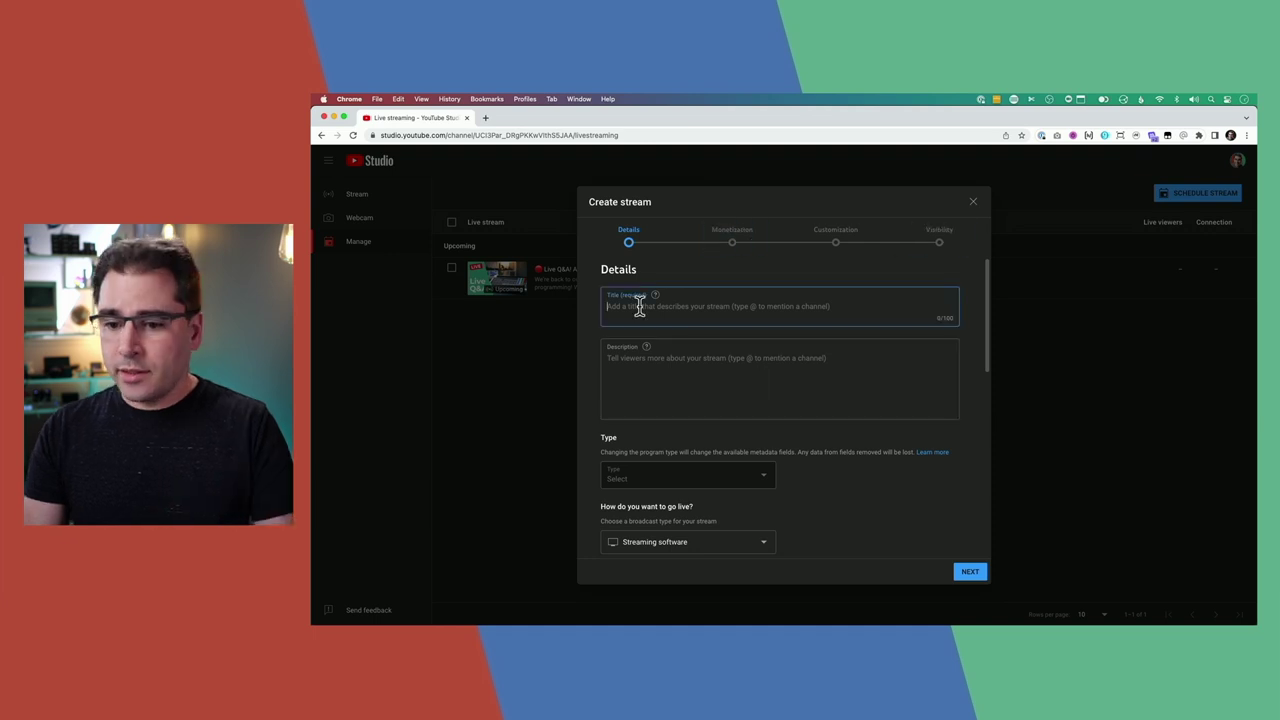
pyautogui.write('Test livestream')
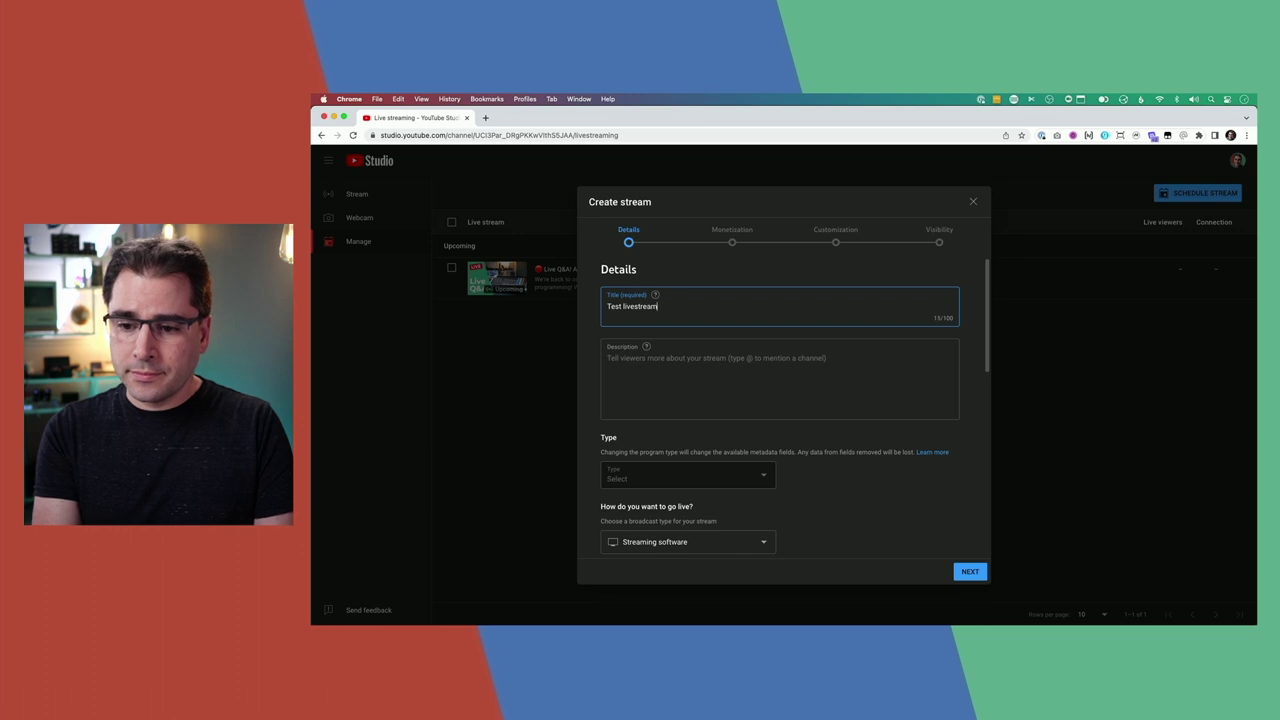
pyautogui.press('Tab')
pyautogui.press('Tab')
pyautogui.write('This is')
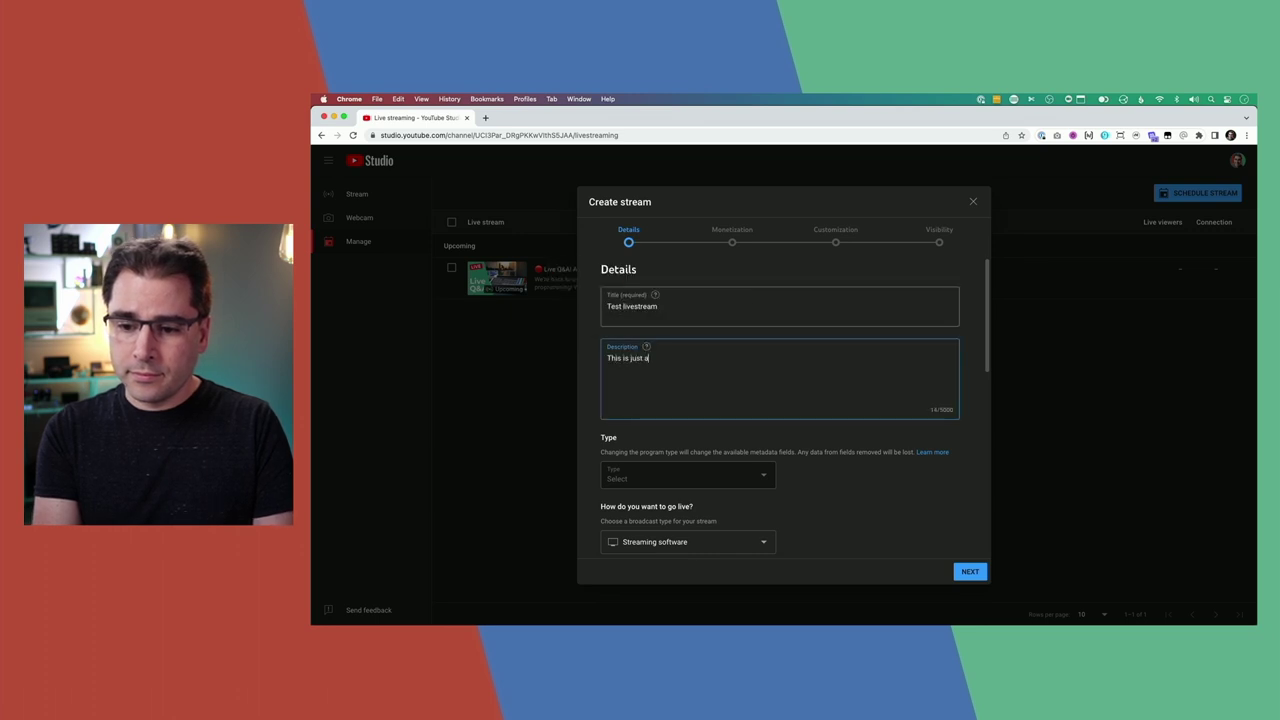
# - Choose Streaming software as the way to go live
pyautogui.scroll(-3, 640, 300)
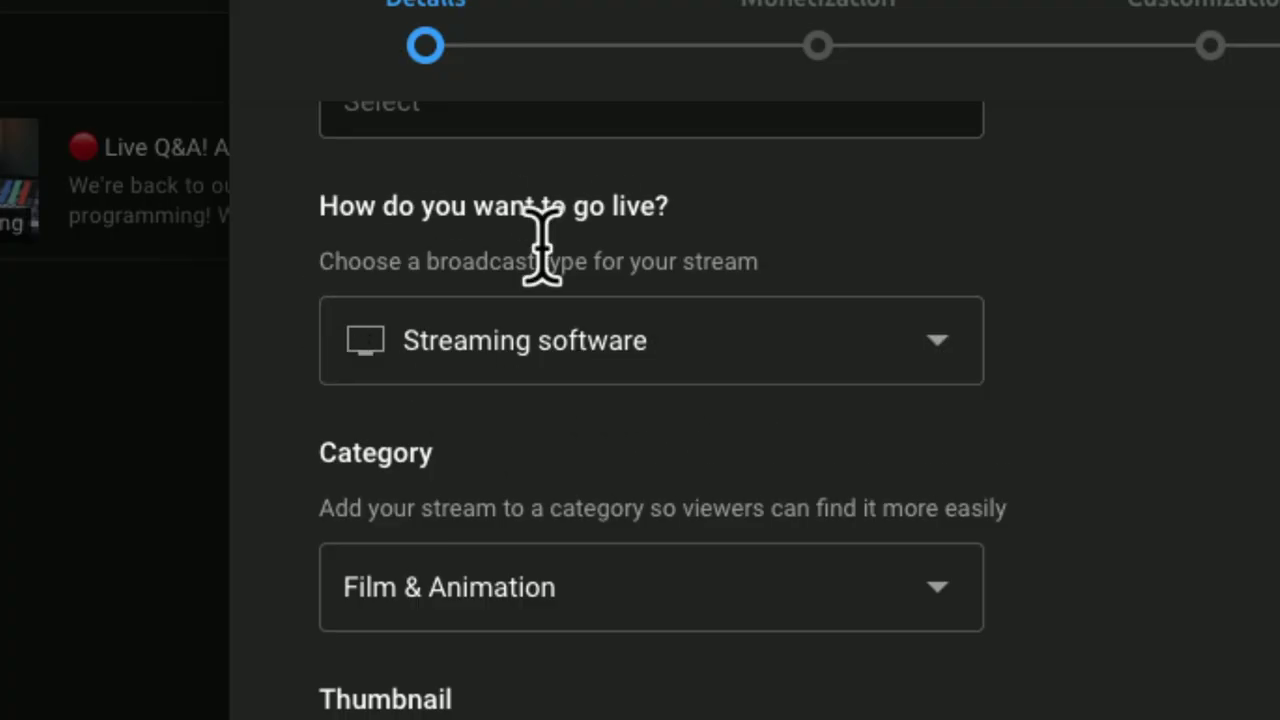
pyautogui.click(710, 340)
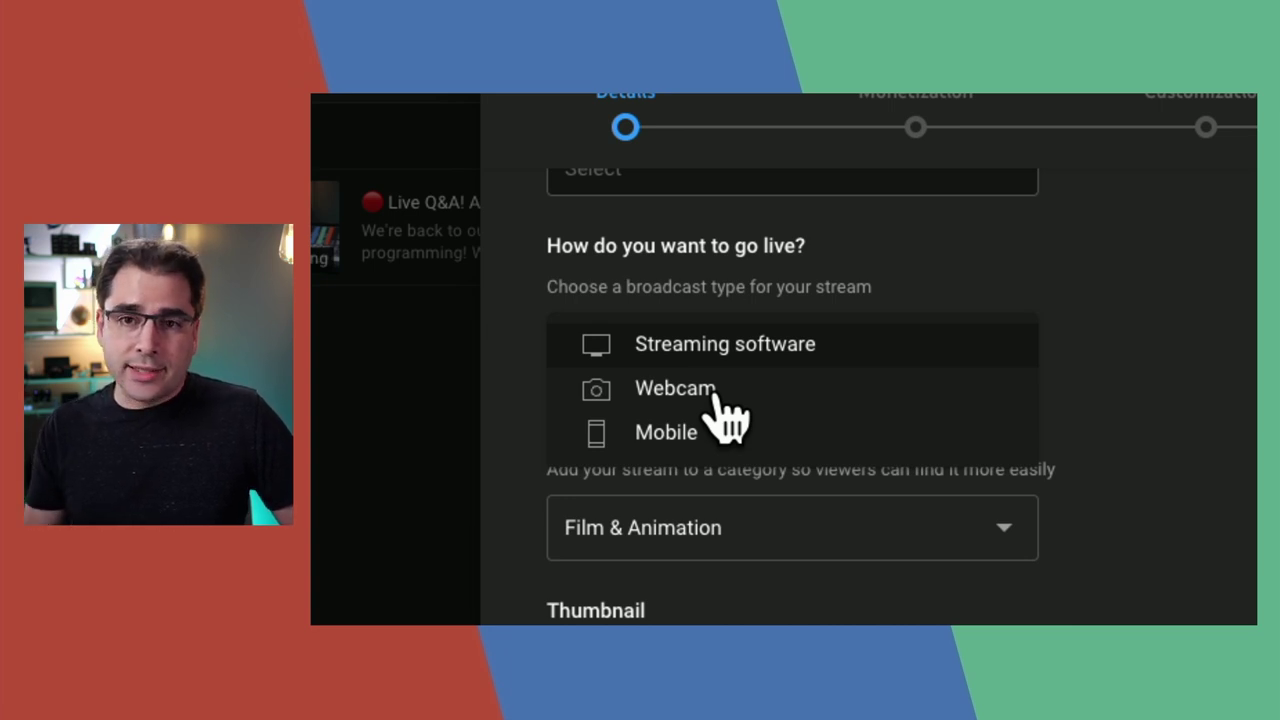
pyautogui.click(680, 350)
# - Upload the Live Q&A thumbnail and add the stream to the Weekly Livestreams playlist
pyautogui.scroll(-2, 1000, 414)
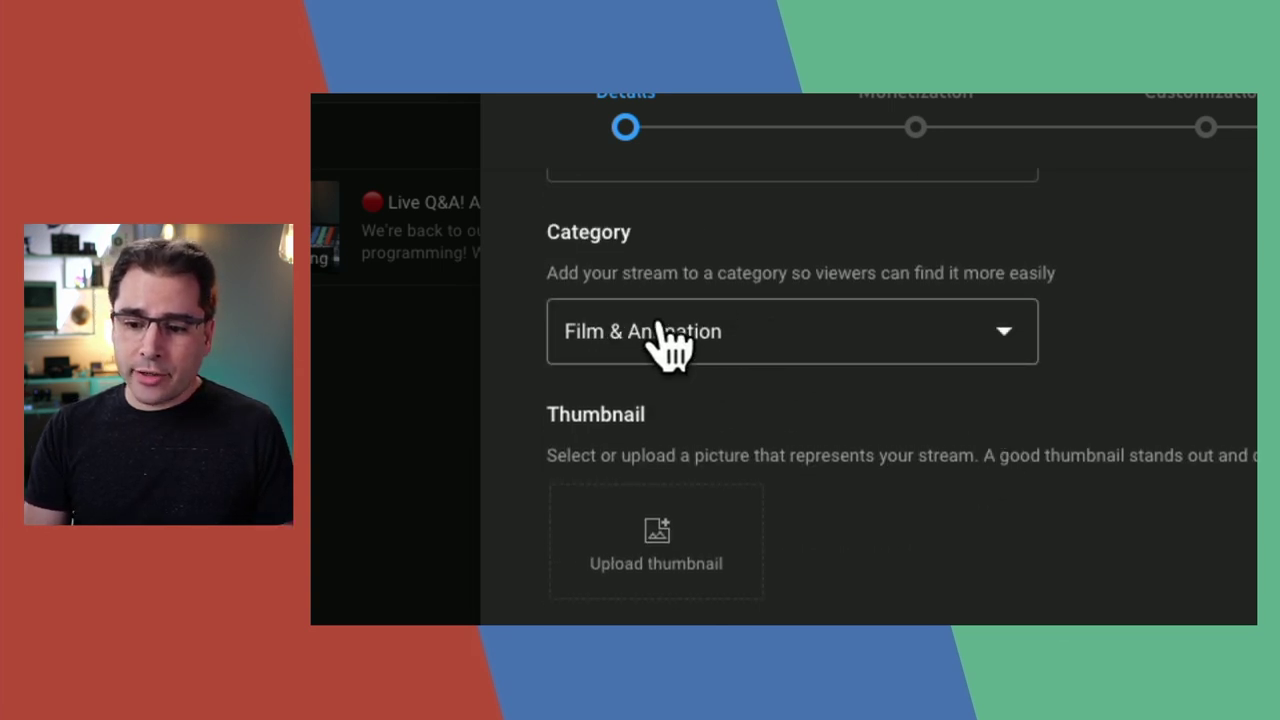
pyautogui.scroll(-3, 663, 337)
pyautogui.scroll(1, 671, 343)
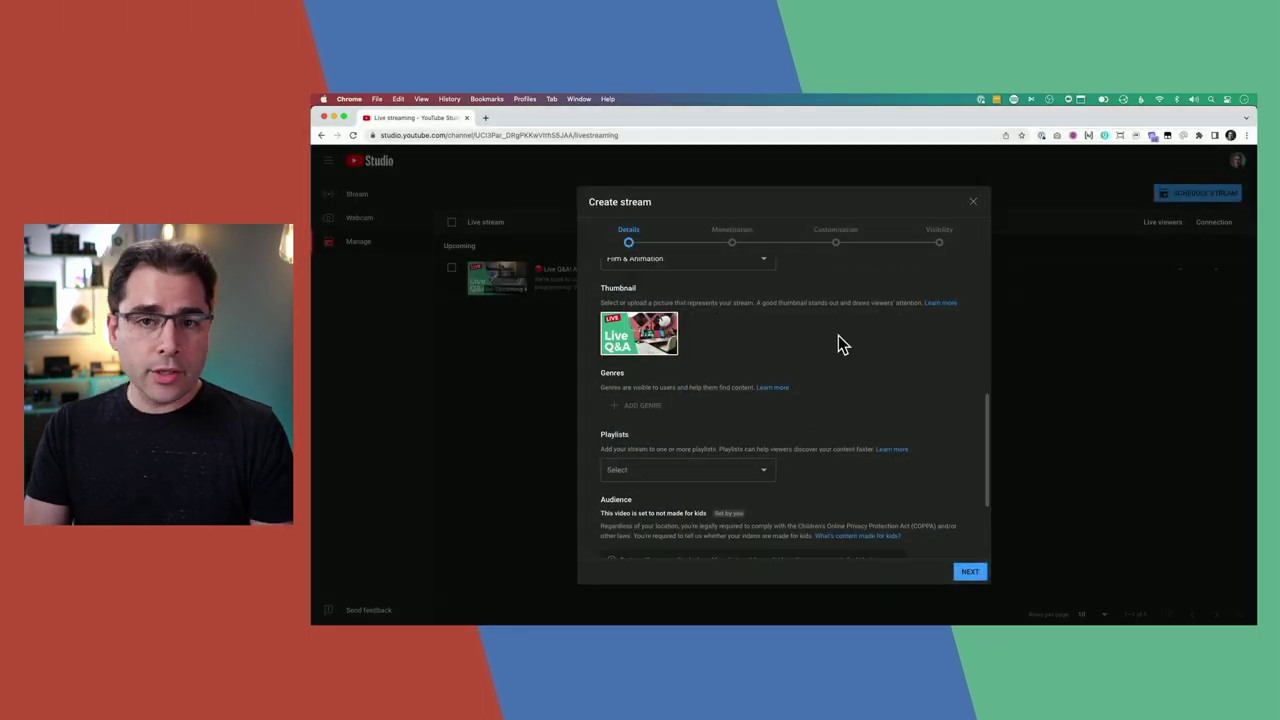
pyautogui.scroll(-3, 838, 343)
pyautogui.click(735, 345)
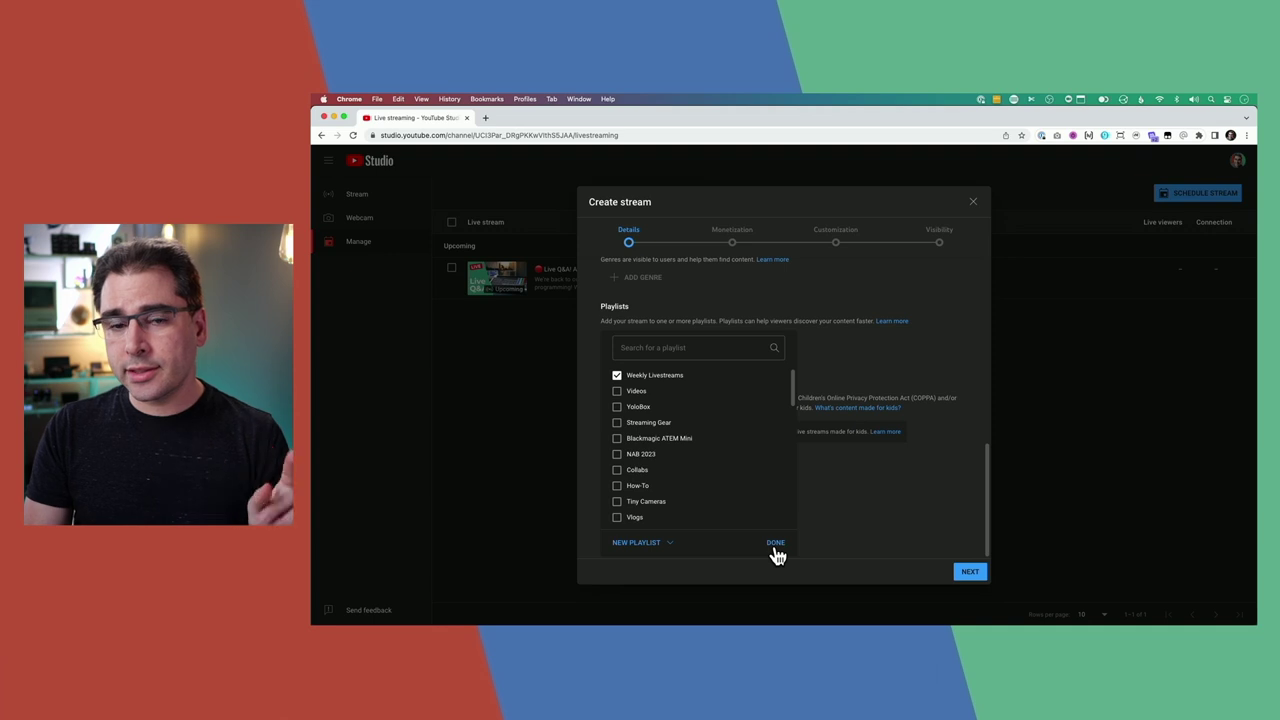
pyautogui.click(776, 545)
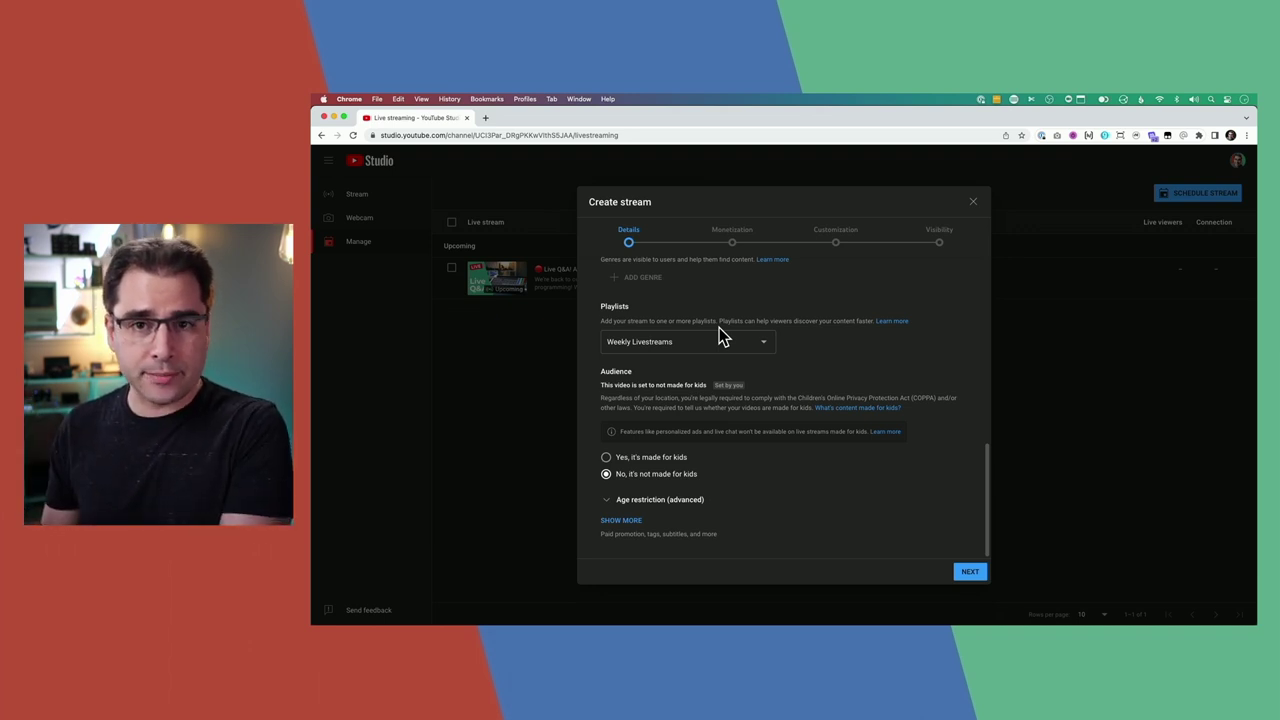
# - Expand the additional stream details and review the tags, language, license, and comment settings
pyautogui.click(640, 521)
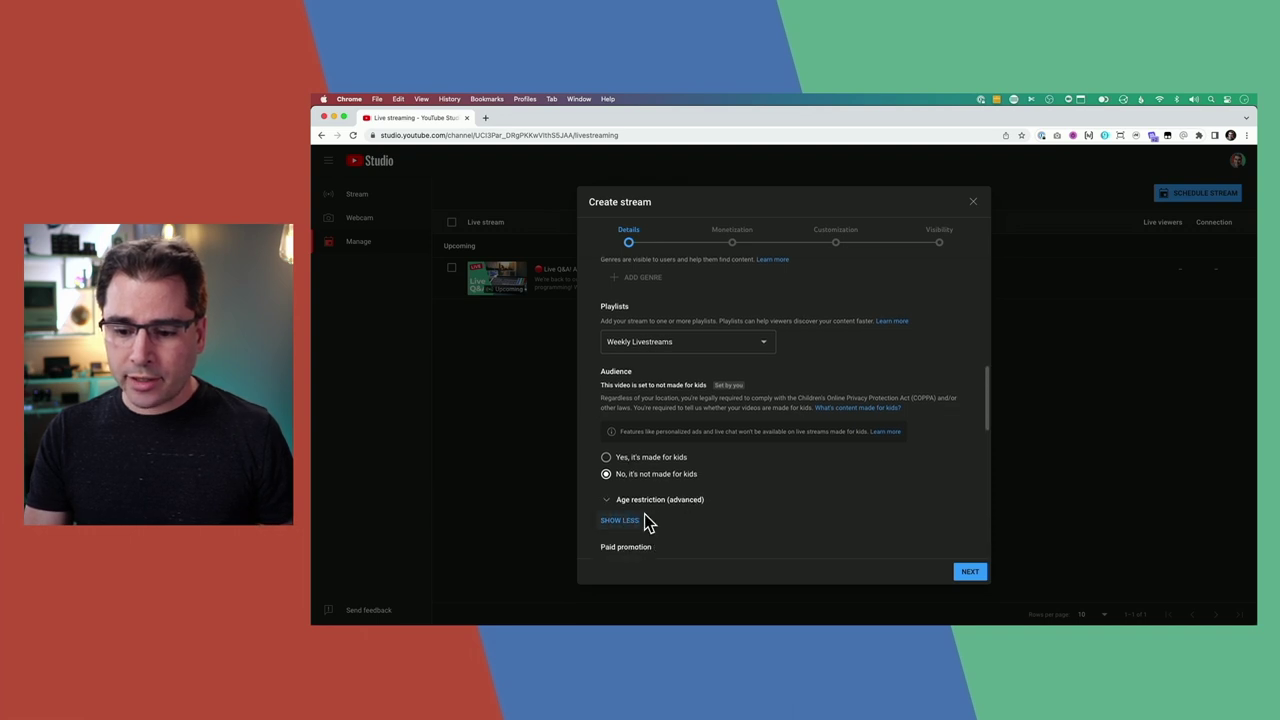
pyautogui.scroll(-3, 644, 514)
pyautogui.scroll(-3, 663, 420)
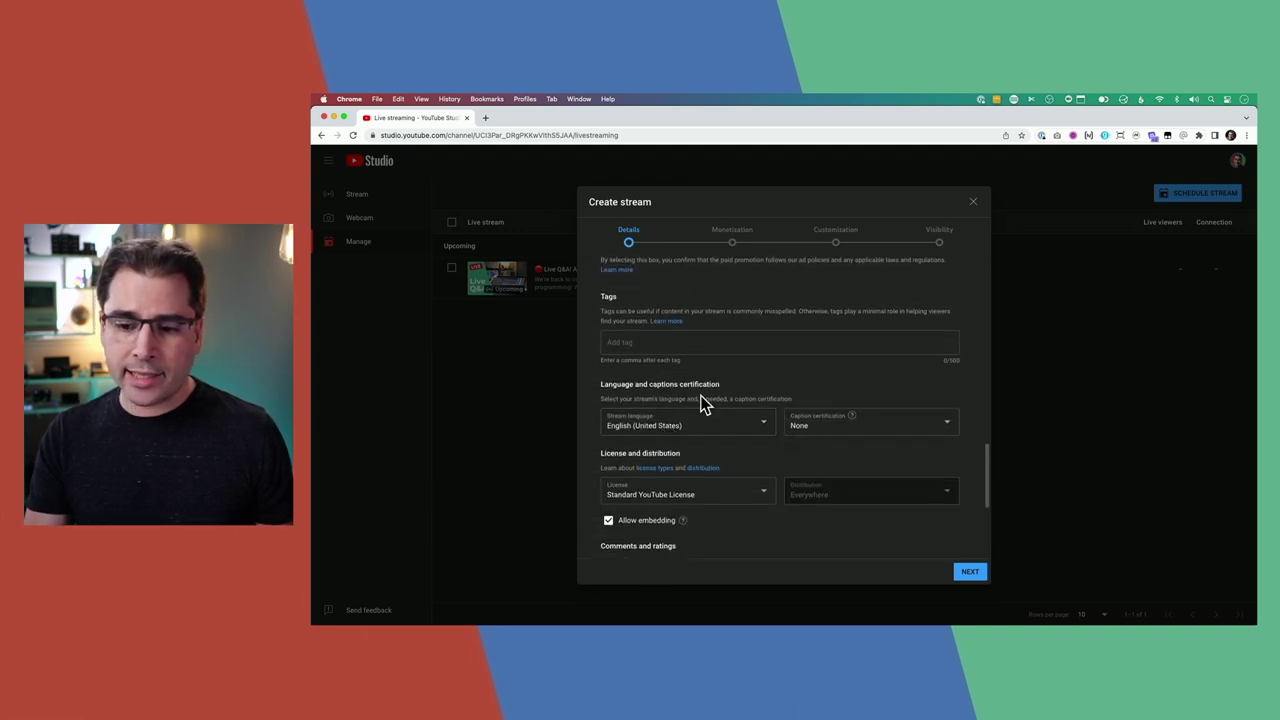
pyautogui.scroll(-5, 752, 478)
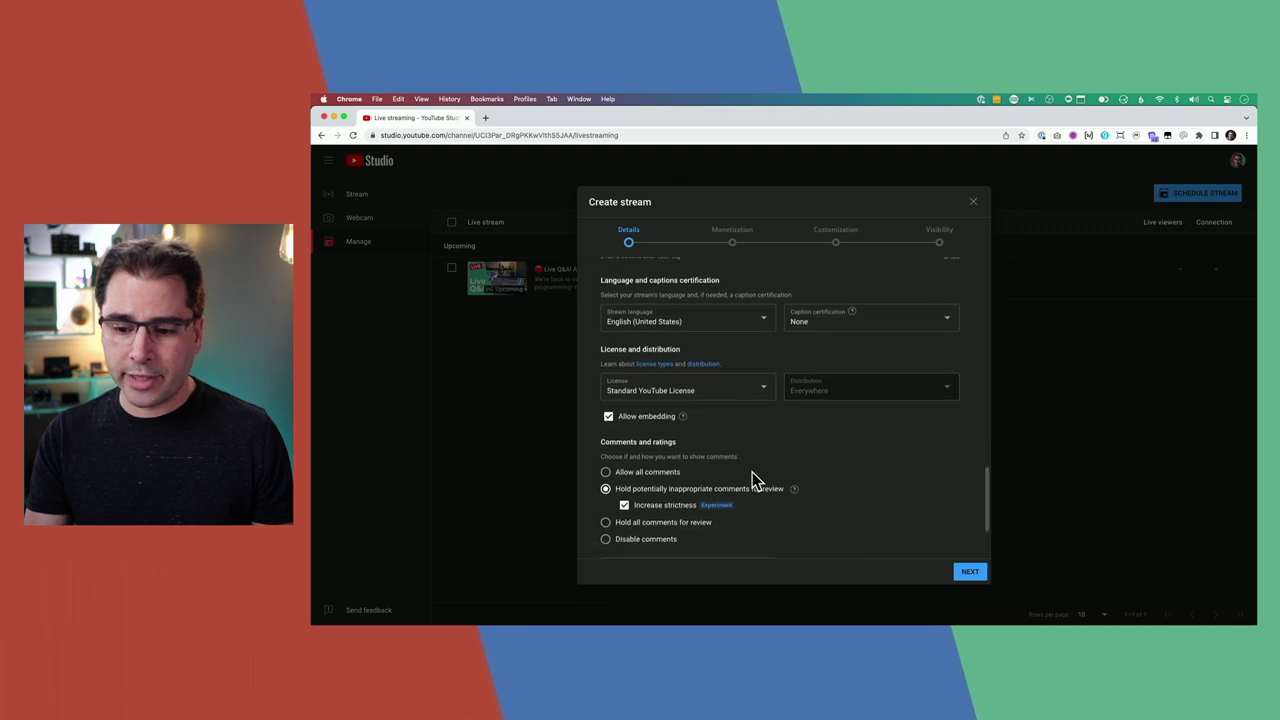
# - In the monetization settings, exclude non-skippable video ads and enable automatic mid-roll ads, and proceed to customization
pyautogui.click(736, 242)
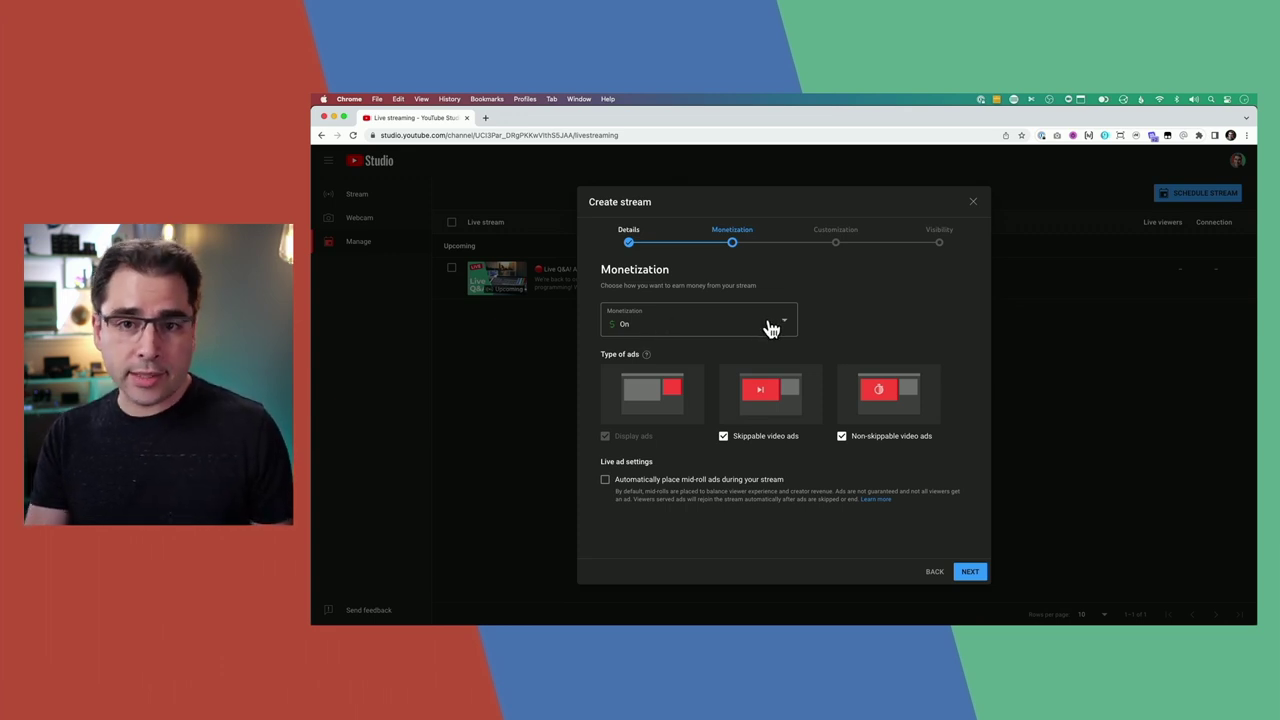
pyautogui.click(843, 448)
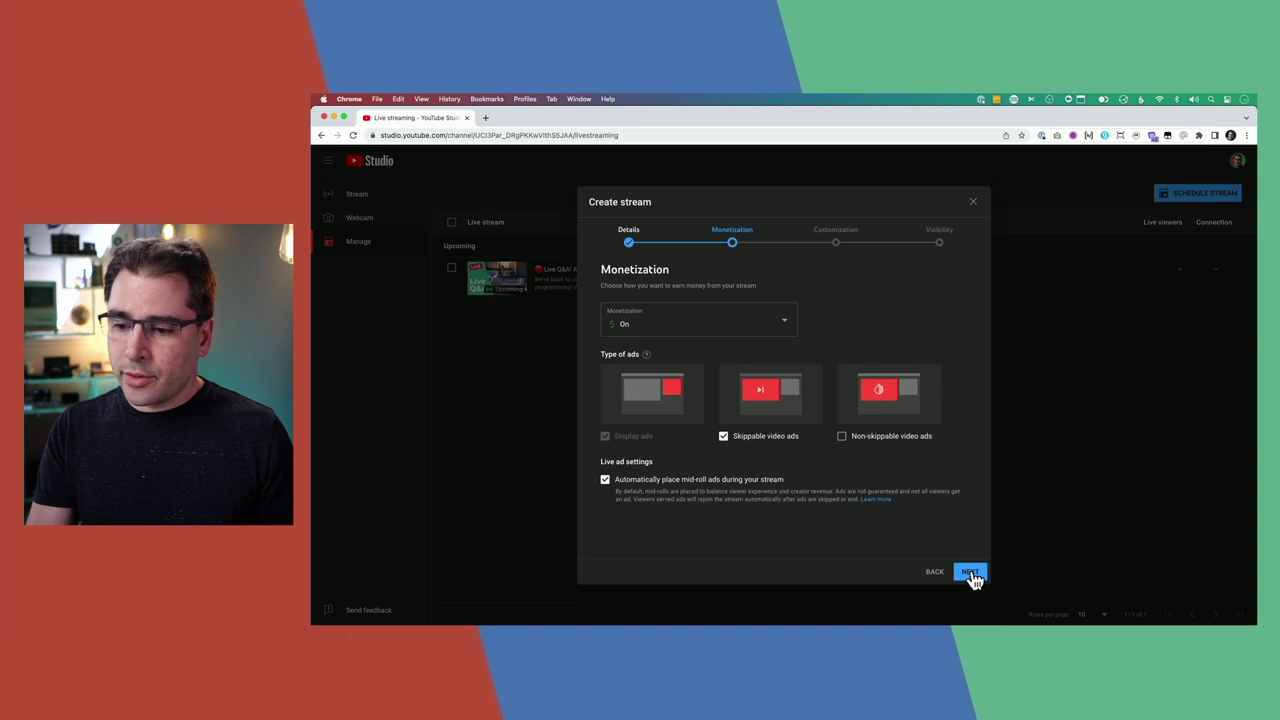
pyautogui.click(1131, 716)
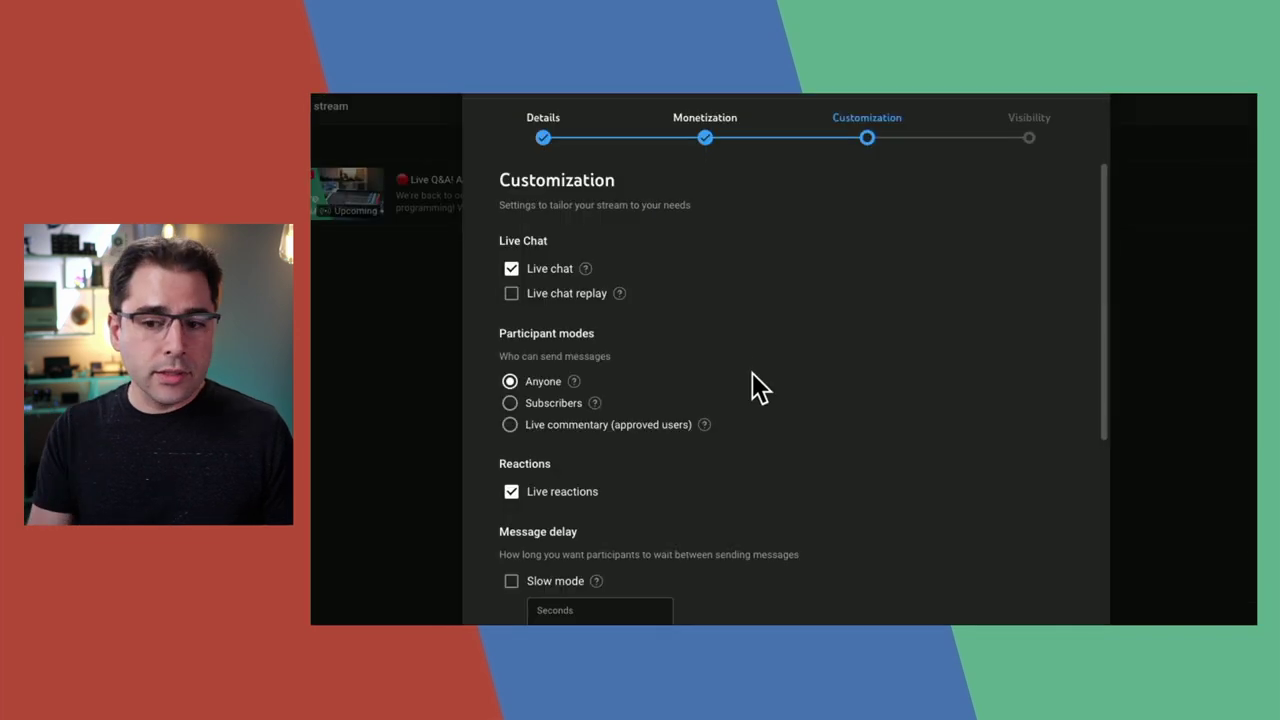
# - Enable live chat replay, and switch live chat off and back on
pyautogui.click(513, 294)
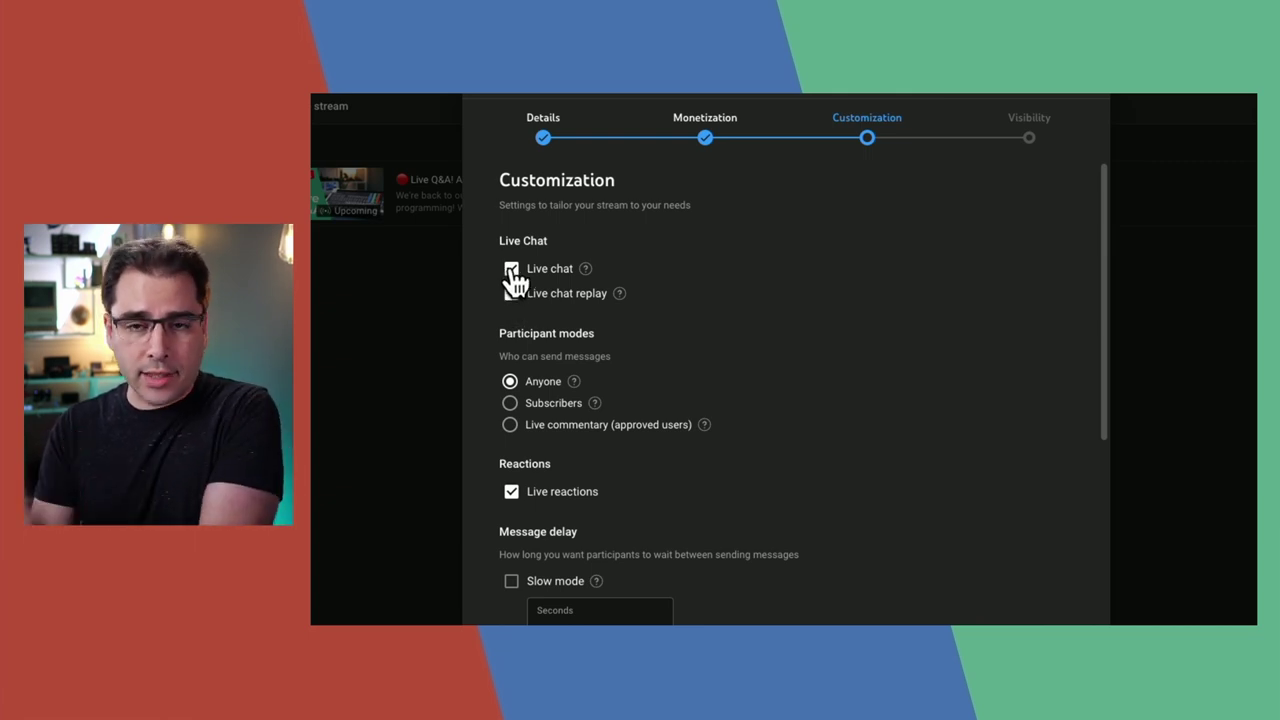
pyautogui.click(512, 272)
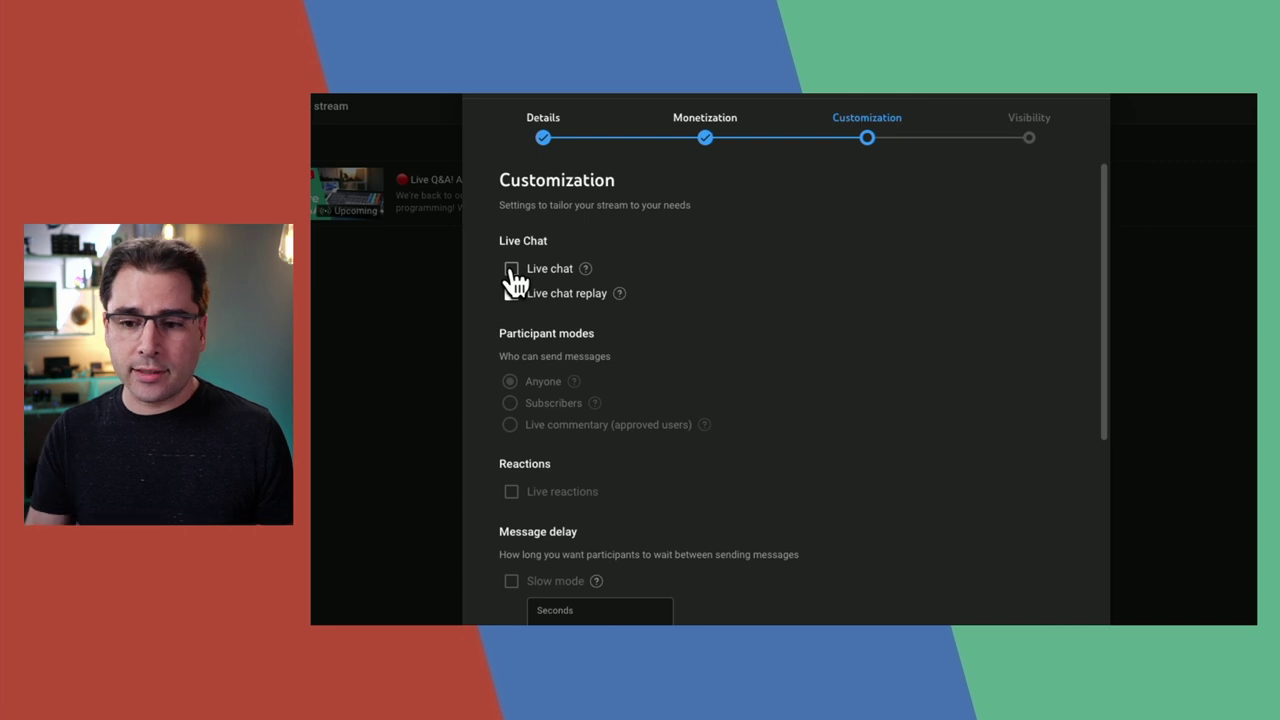
pyautogui.click(512, 272)
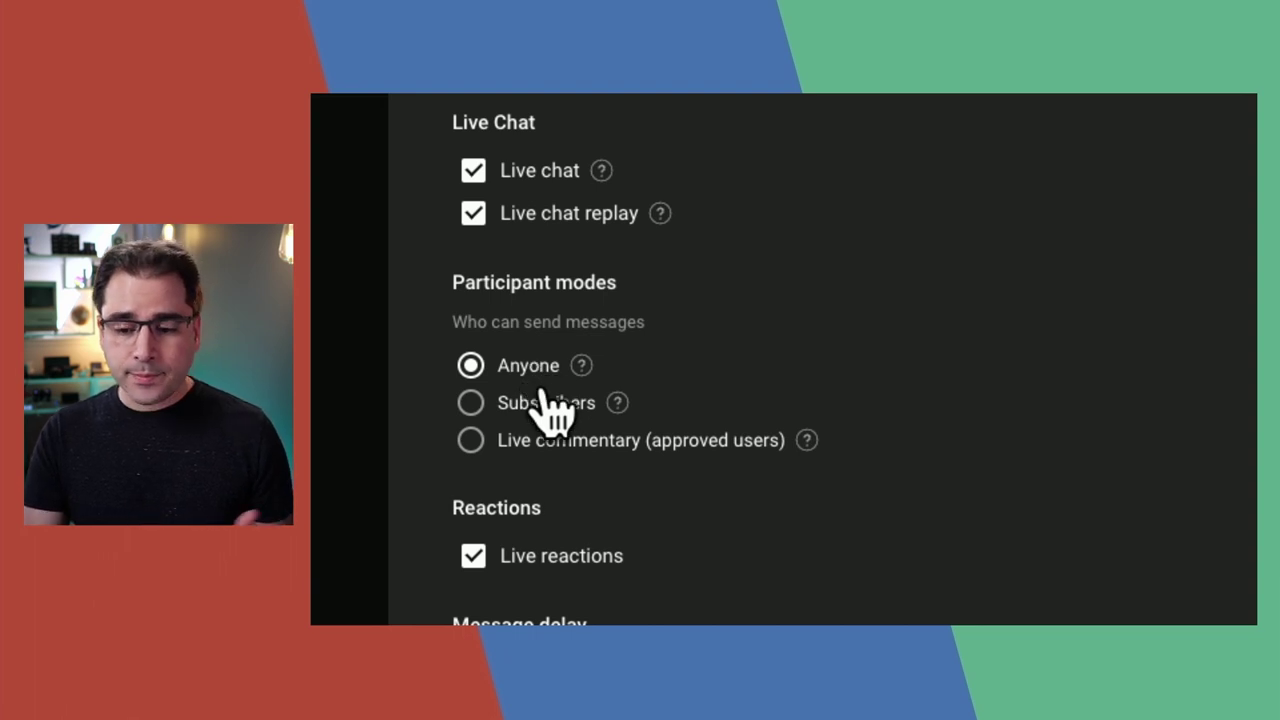
# - Restrict who can send chat messages to subscribers with a minimum subscribe time of 5 minutes
pyautogui.click(470, 402)
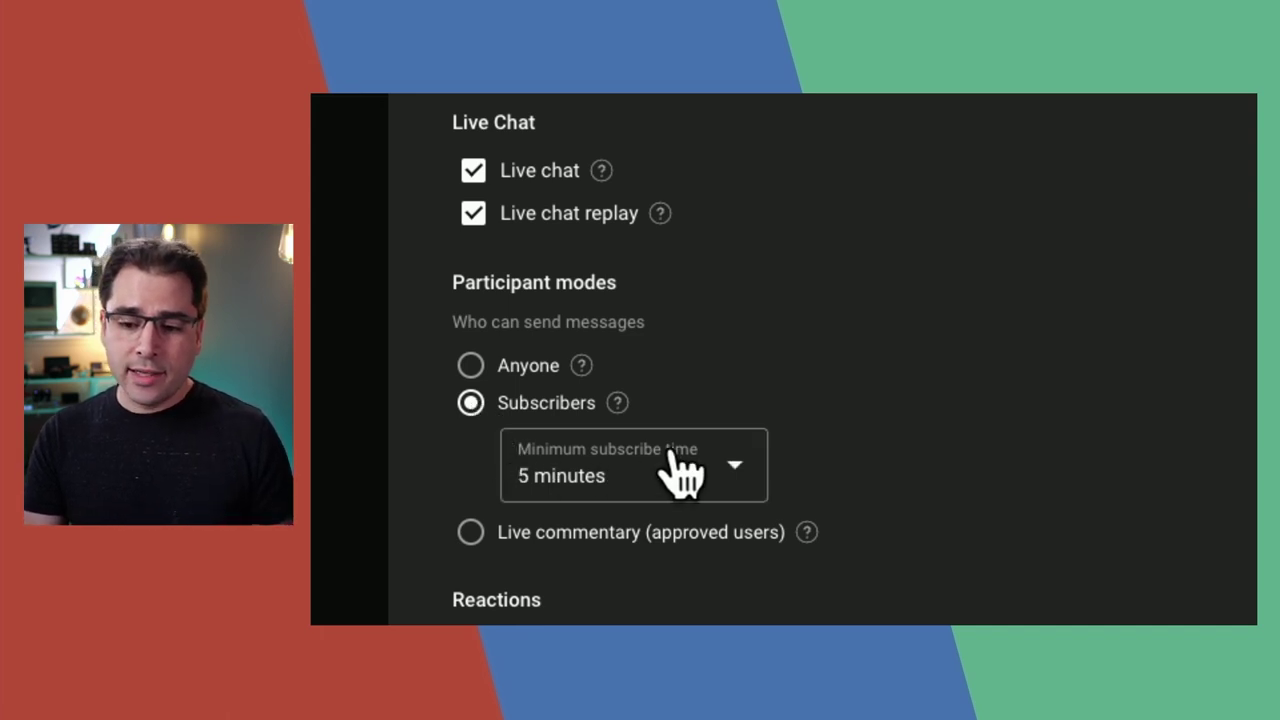
pyautogui.click(730, 465)
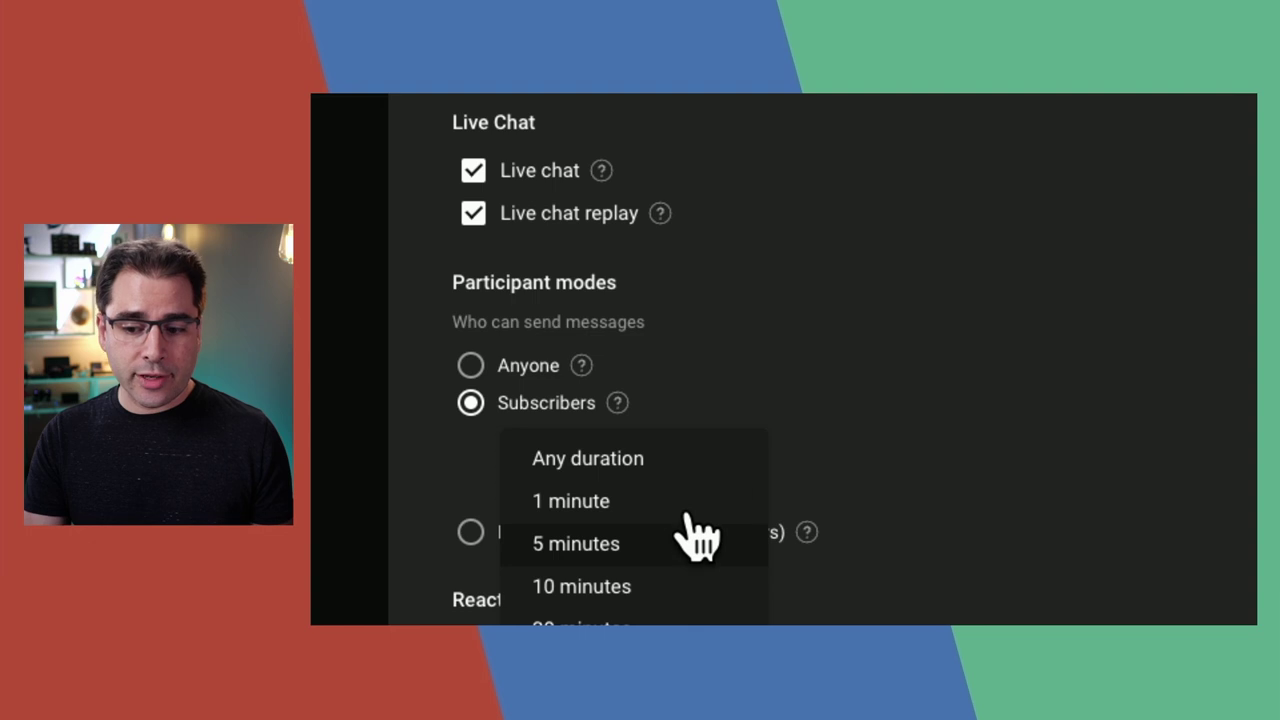
pyautogui.scroll(-3, 677, 610)
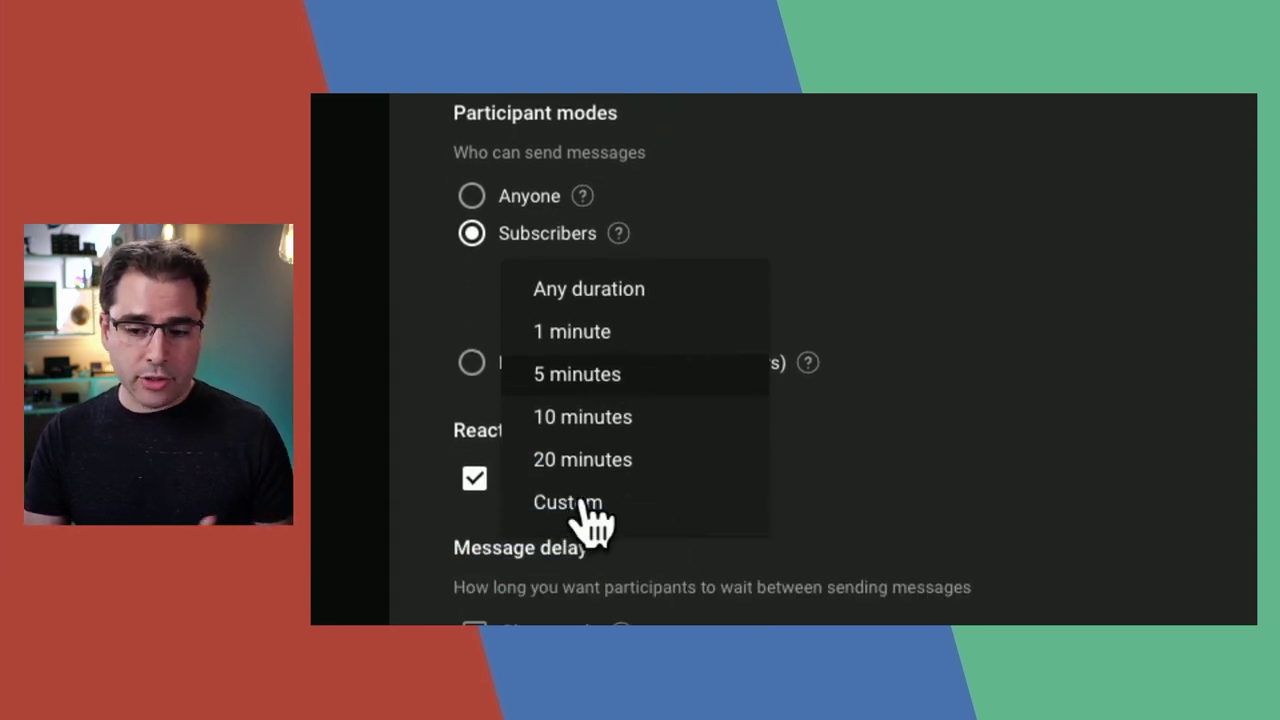
pyautogui.click(597, 340)
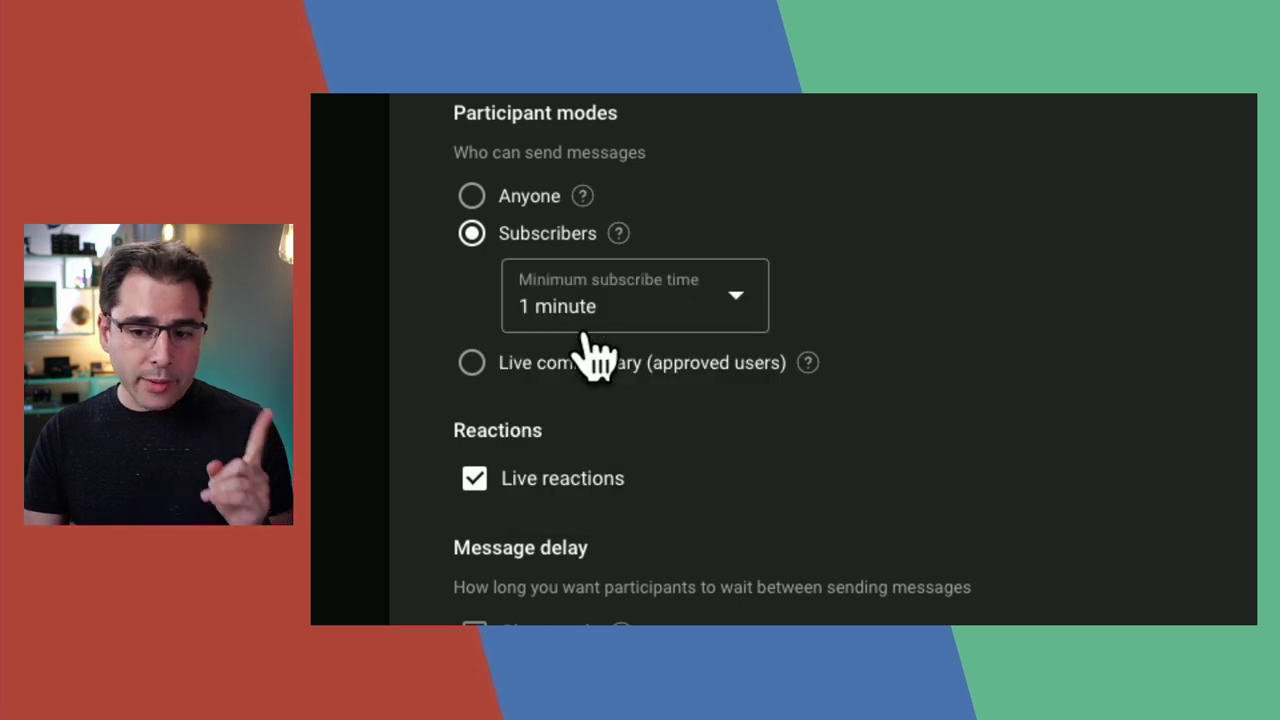
pyautogui.click(720, 305)
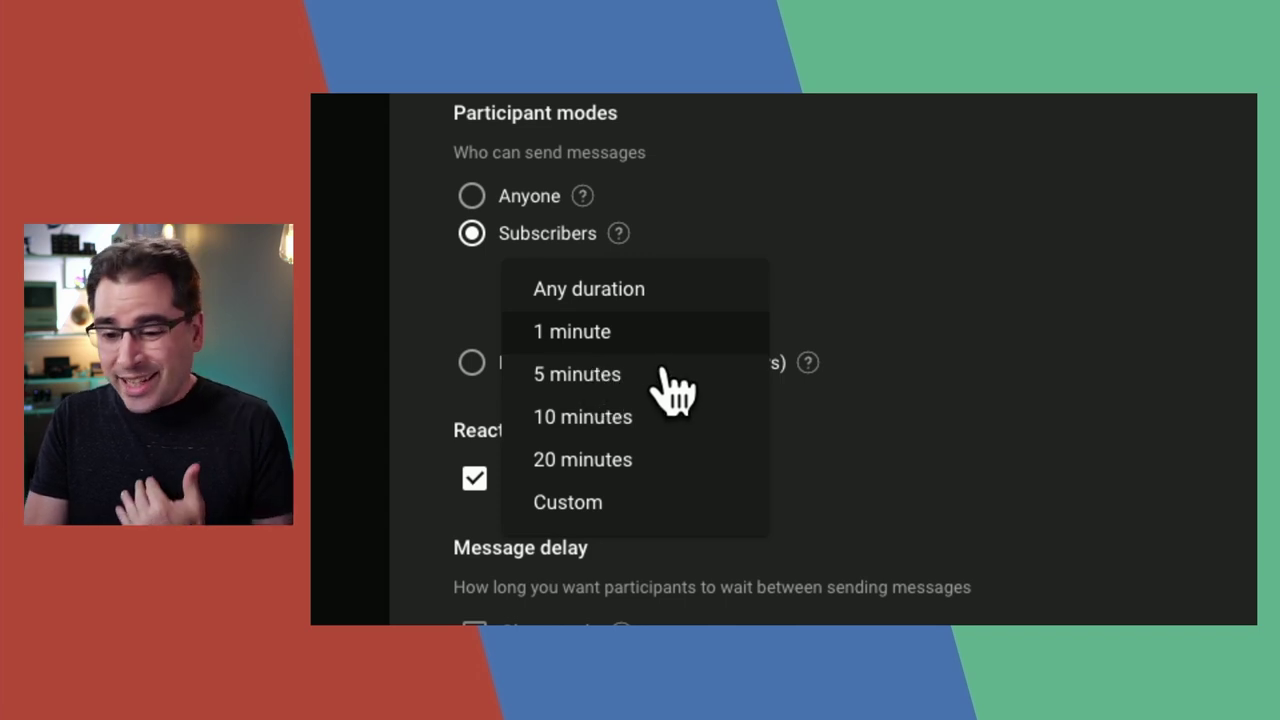
pyautogui.click(591, 378)
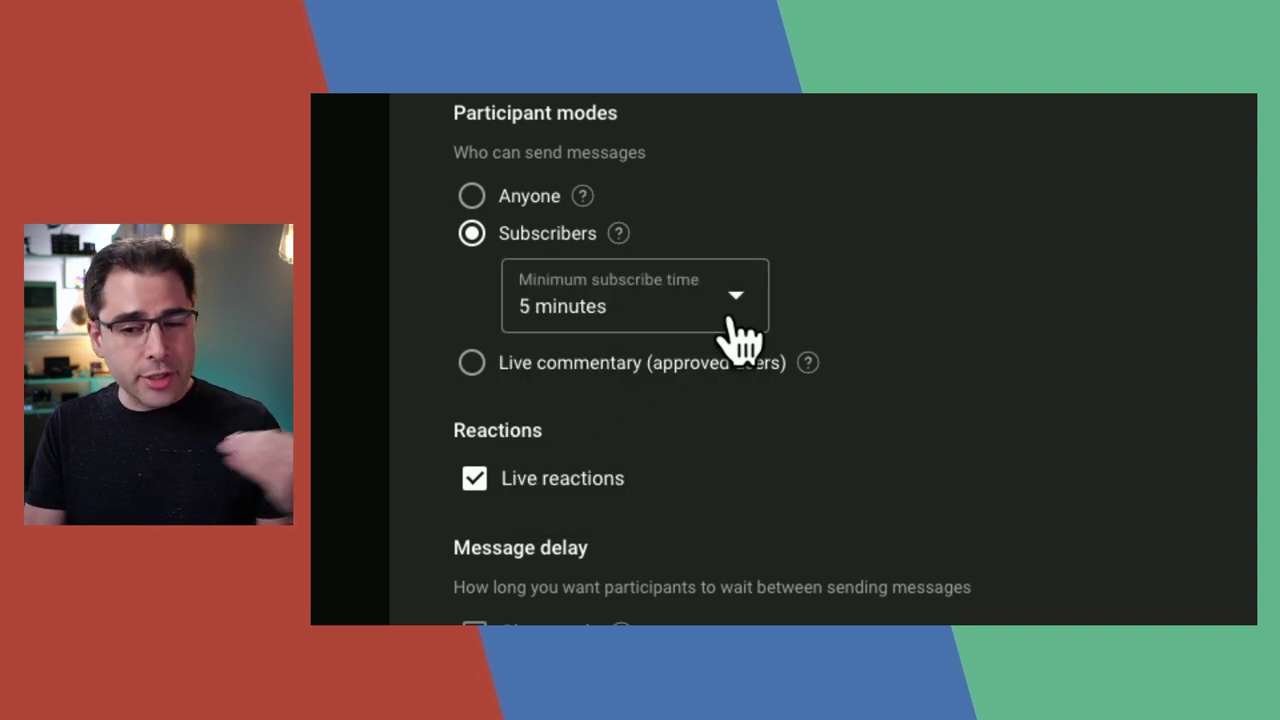
pyautogui.click(471, 363)
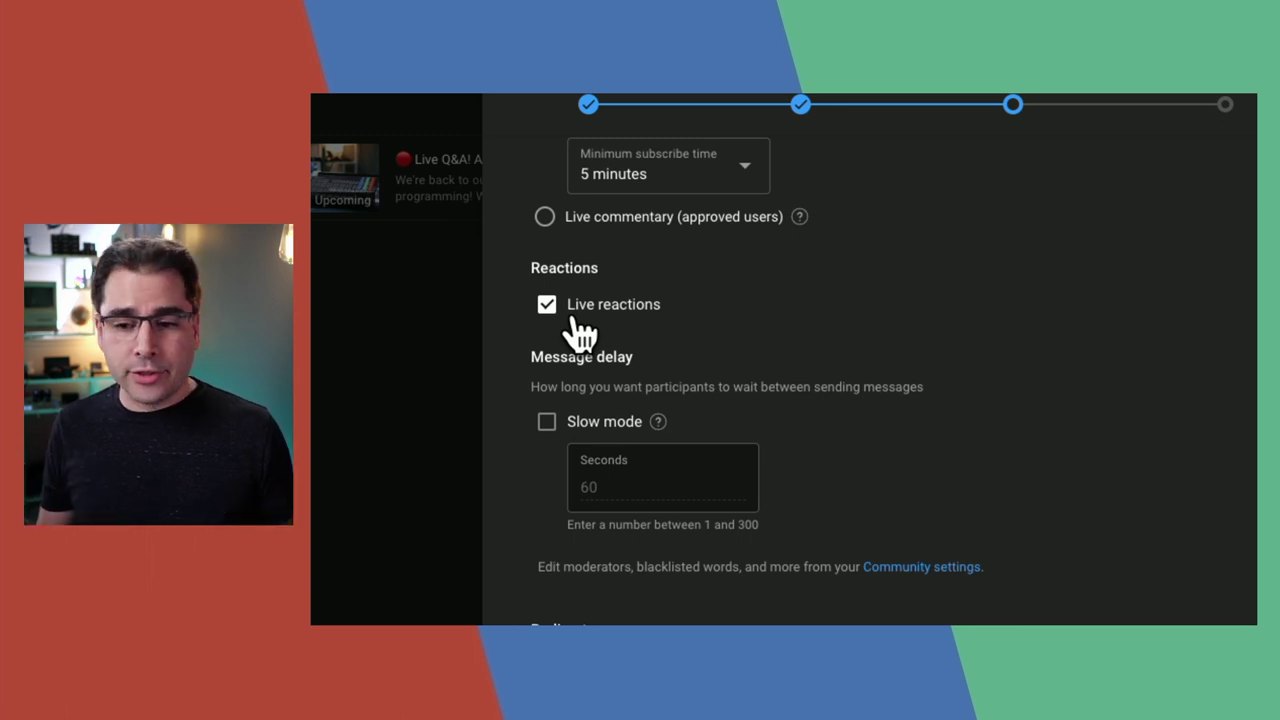
# - Try slow mode for live chat messages, switching it on and back off
pyautogui.scroll(-2, 580, 330)
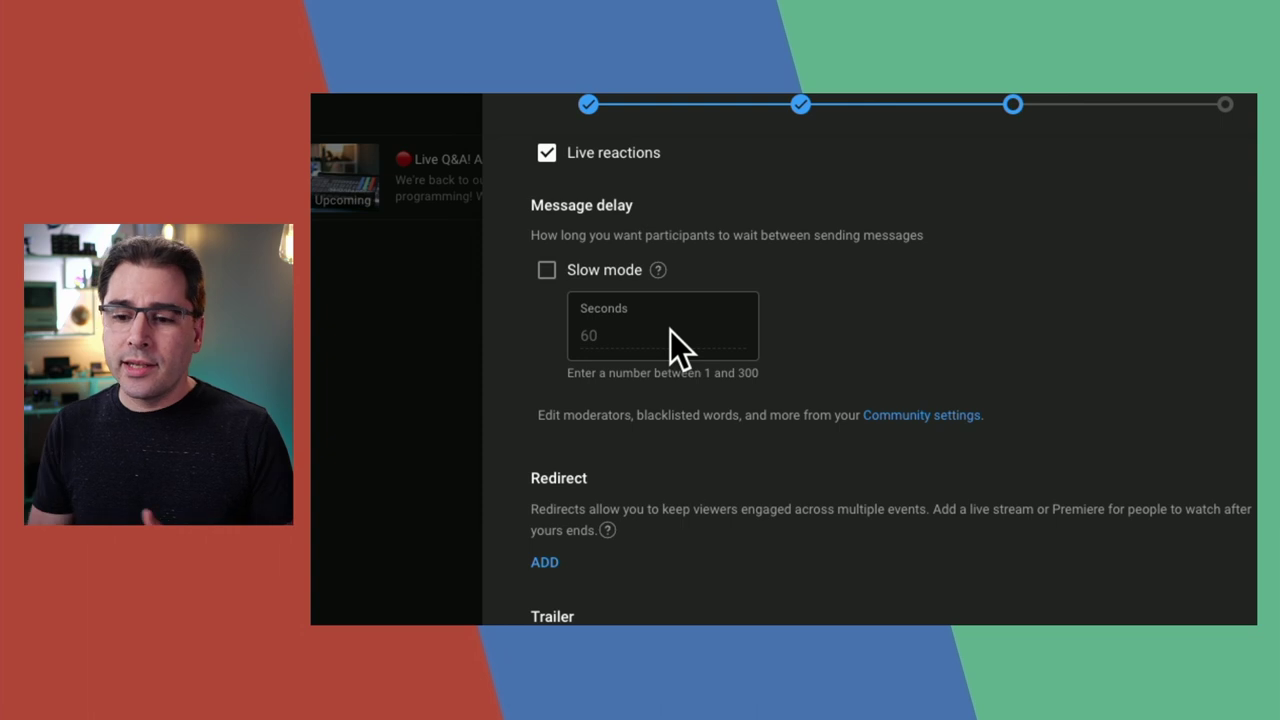
pyautogui.click(546, 270)
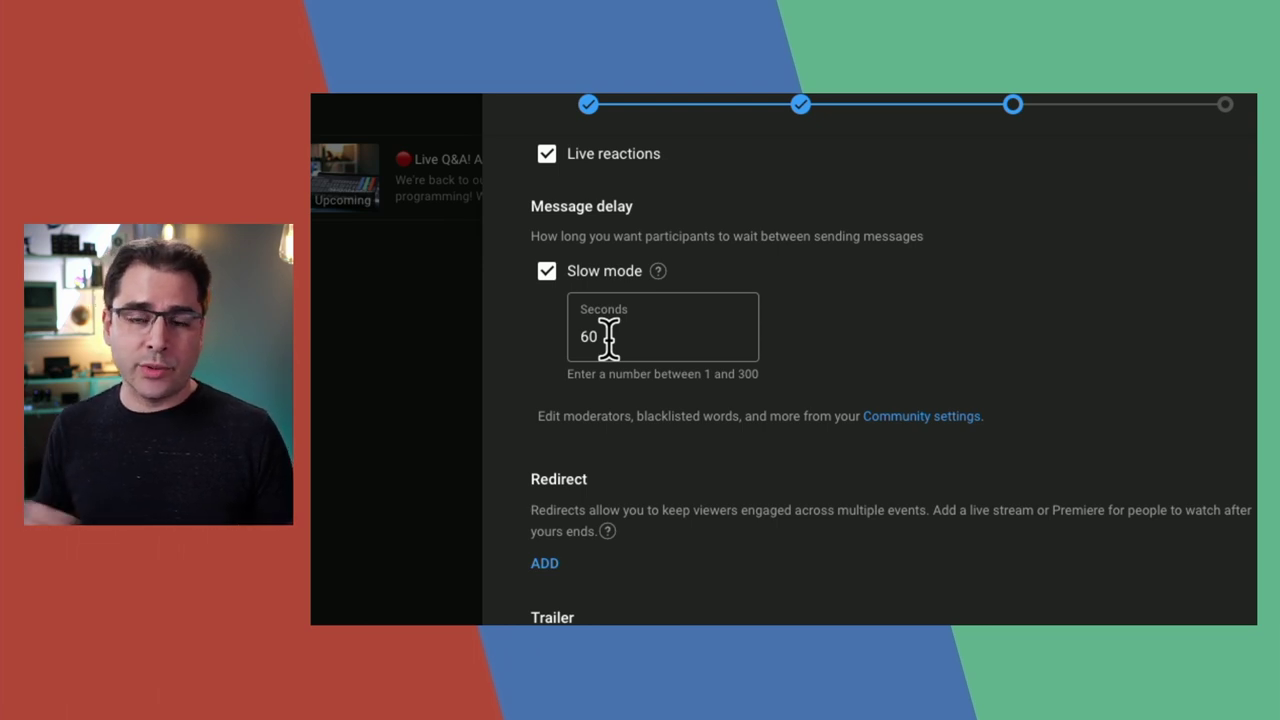
pyautogui.click(547, 273)
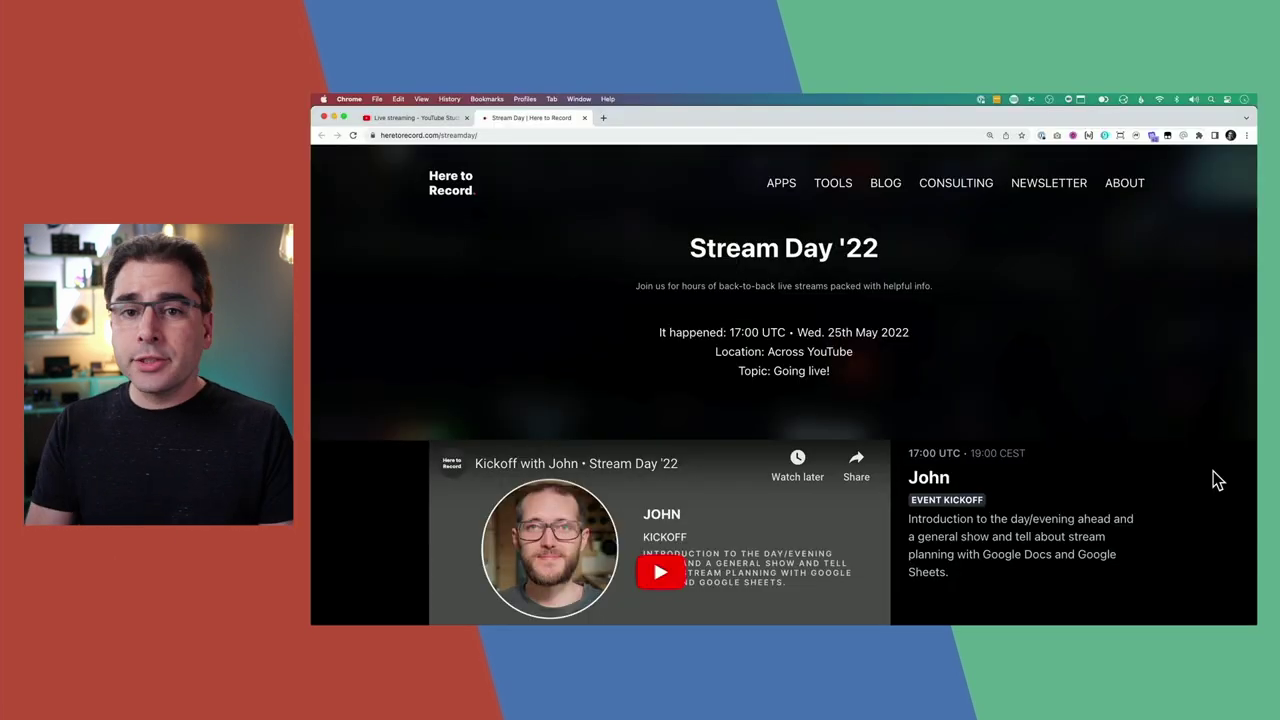
# - Look through the Stream Day '22 page to examine the schedule of back-to-back live streams and their hosts
pyautogui.scroll(-3, 1213, 472)
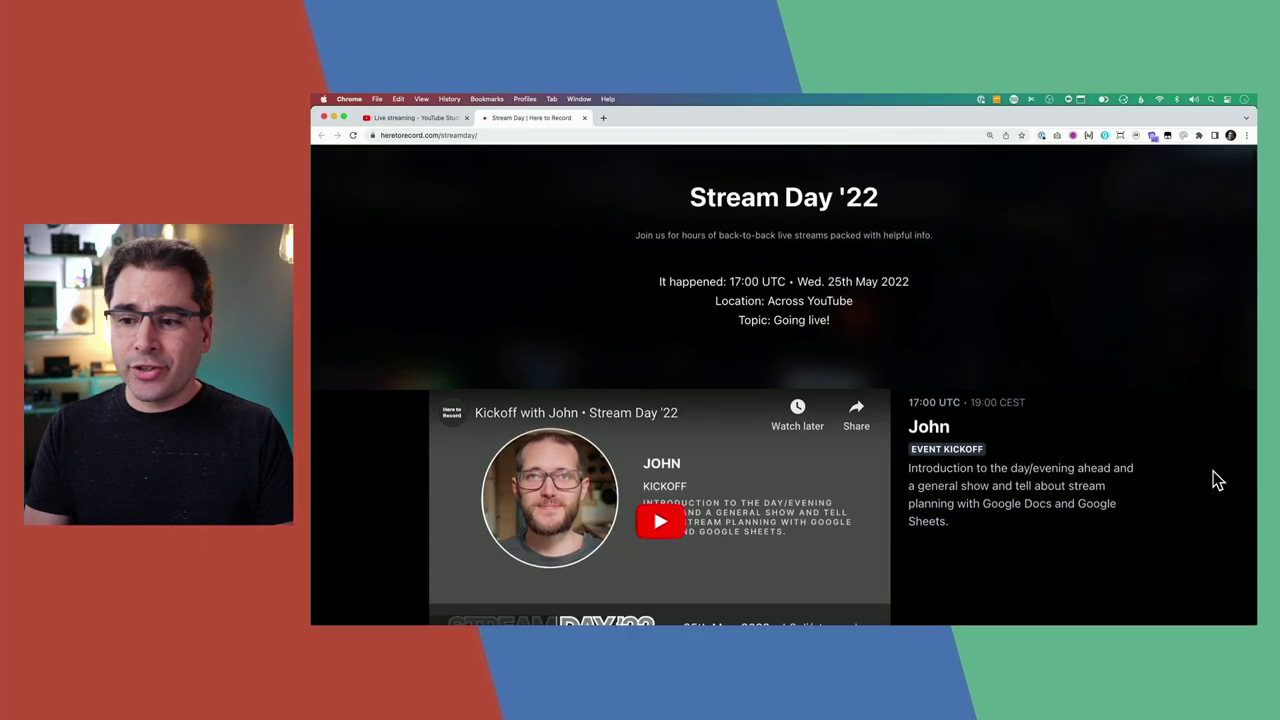
pyautogui.scroll(-14, 1213, 472)
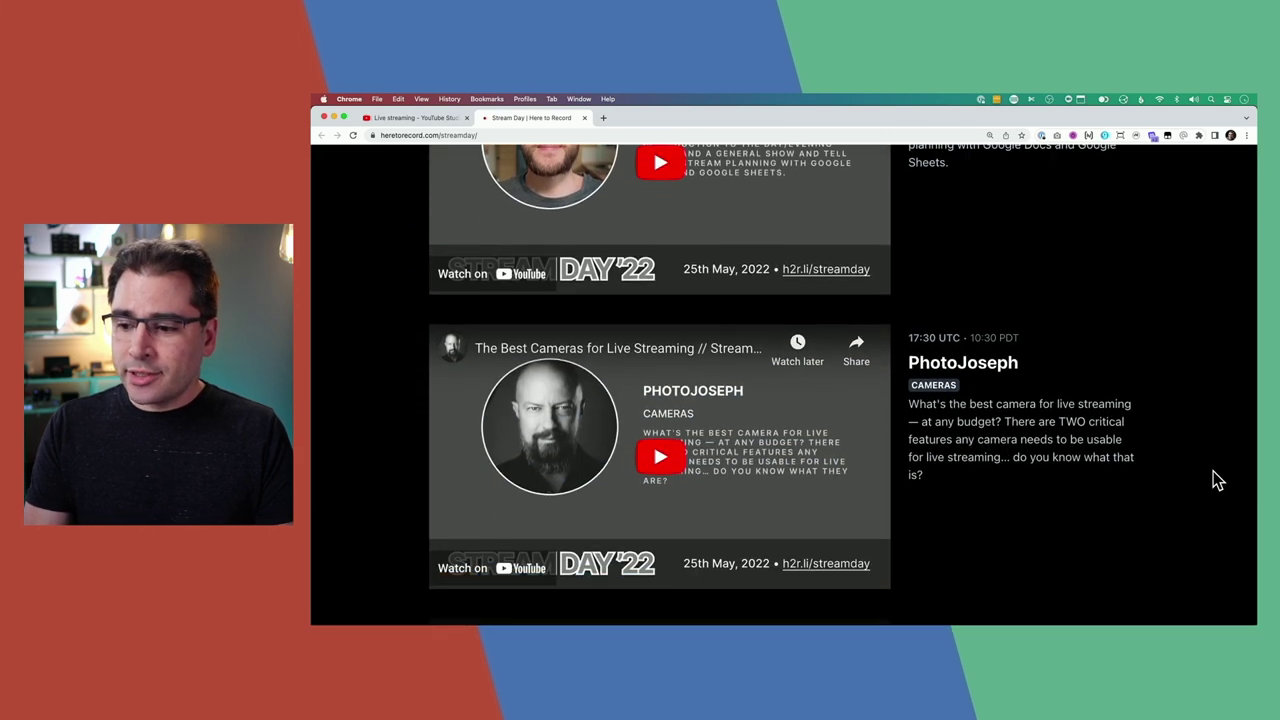
pyautogui.scroll(-15, 1213, 472)
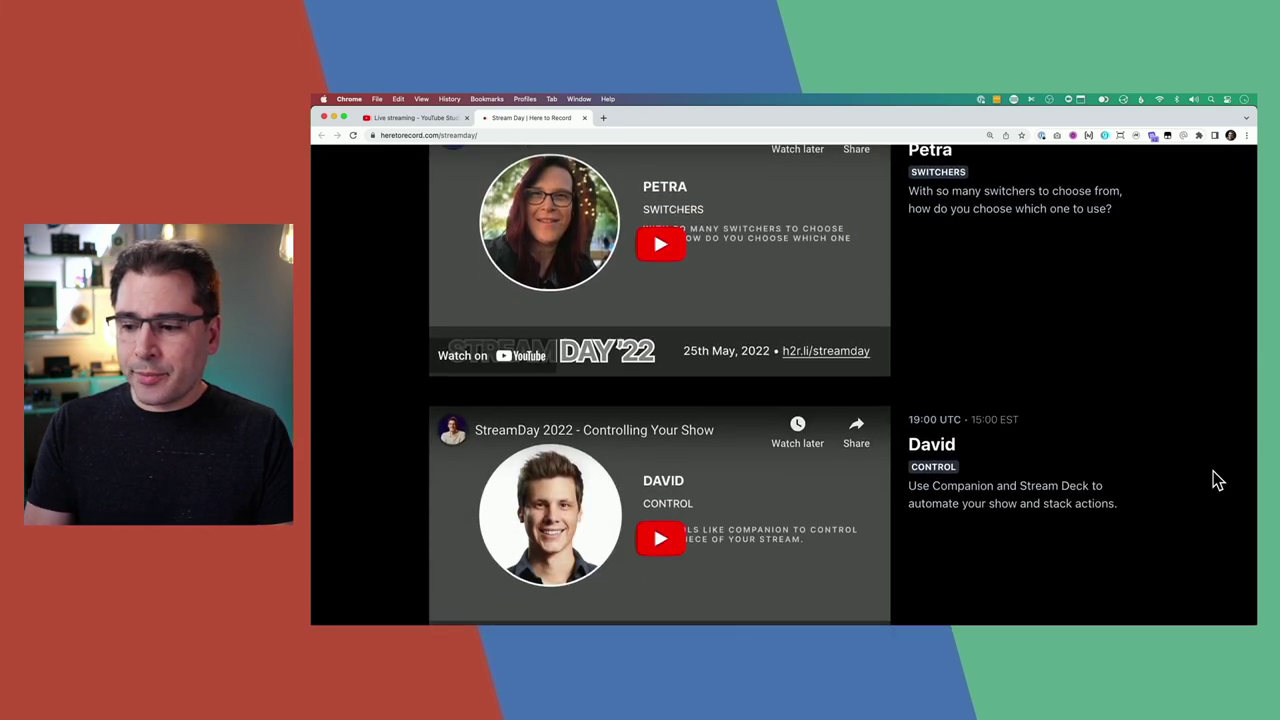
pyautogui.scroll(-13, 1213, 472)
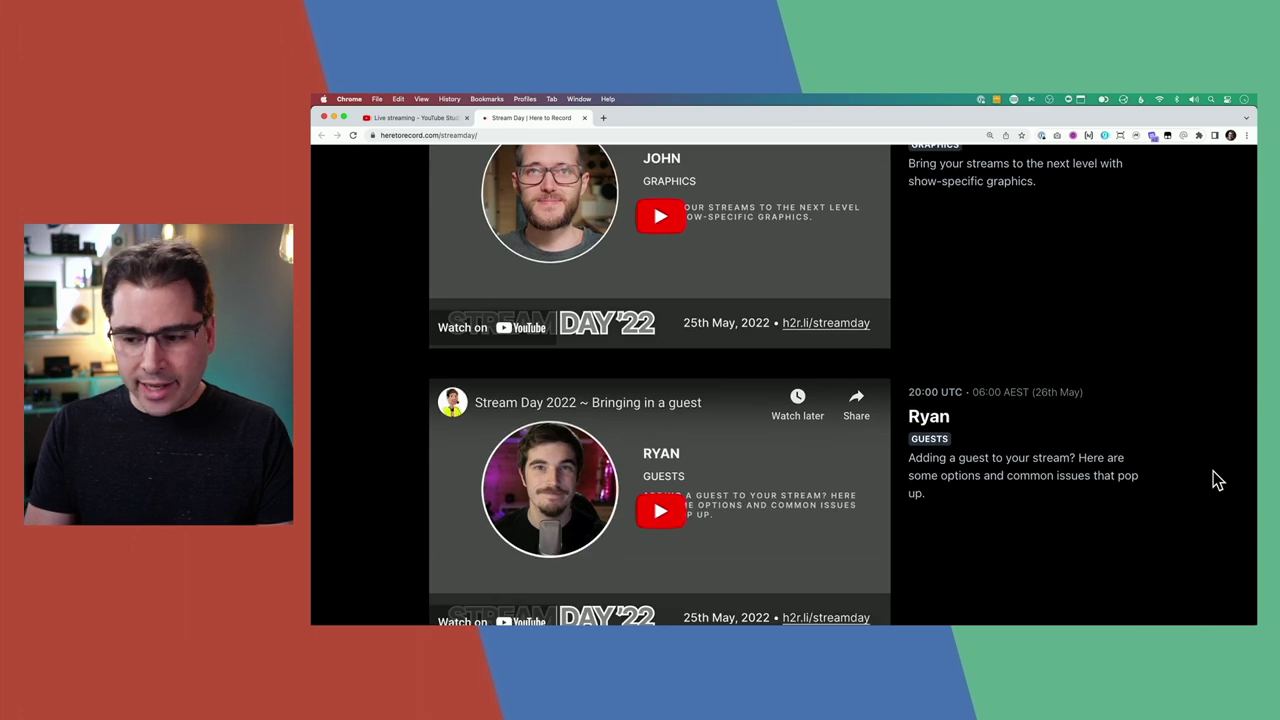
pyautogui.scroll(-5, 1213, 471)
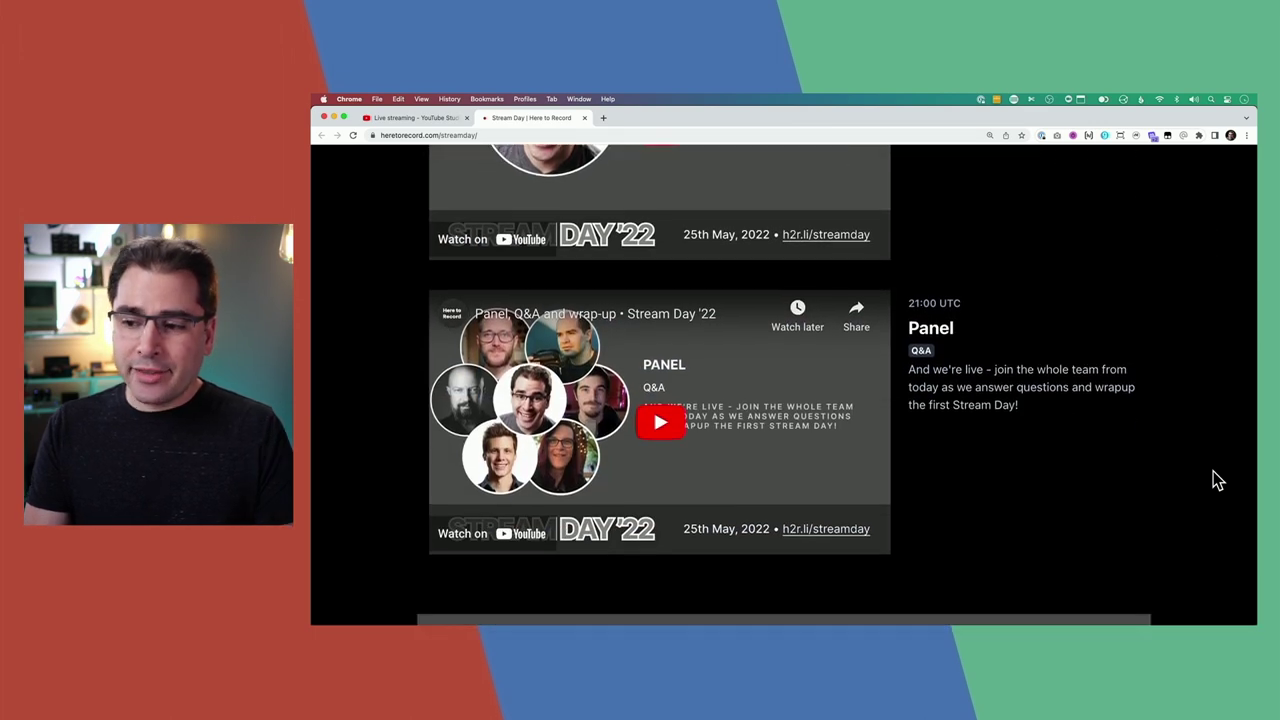
pyautogui.scroll(20, 1213, 481)
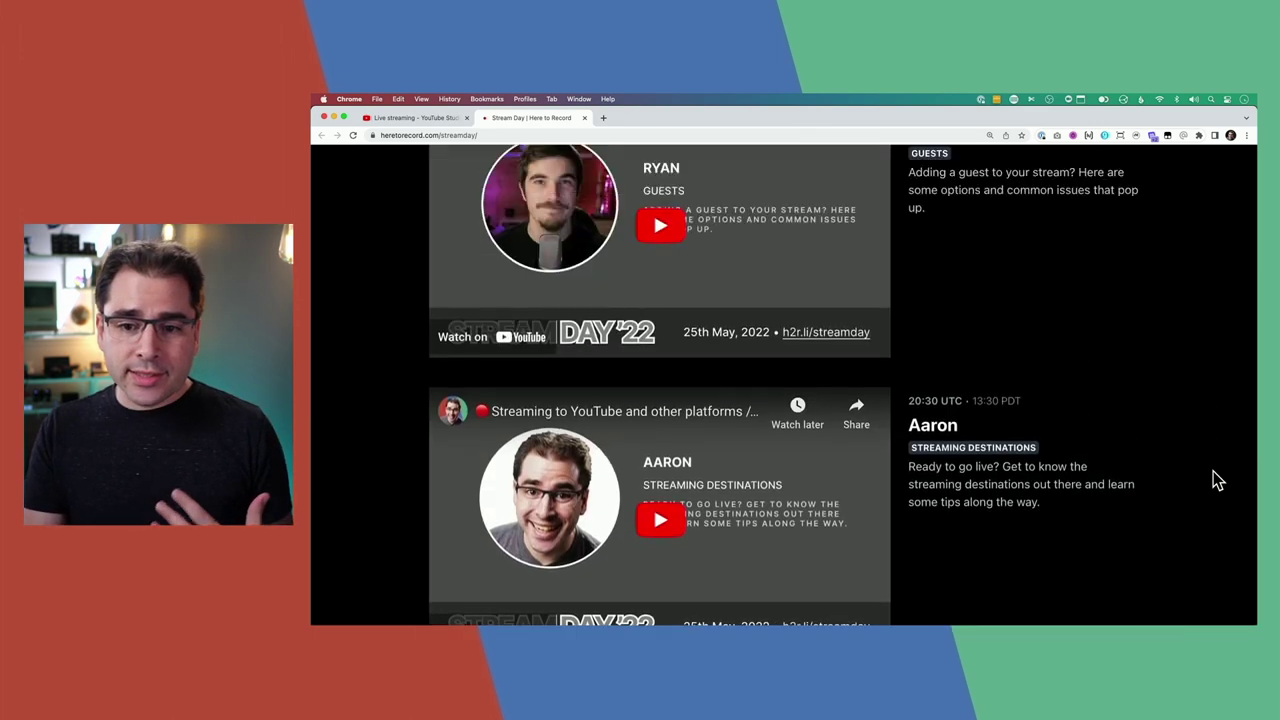
pyautogui.scroll(8, 1213, 471)
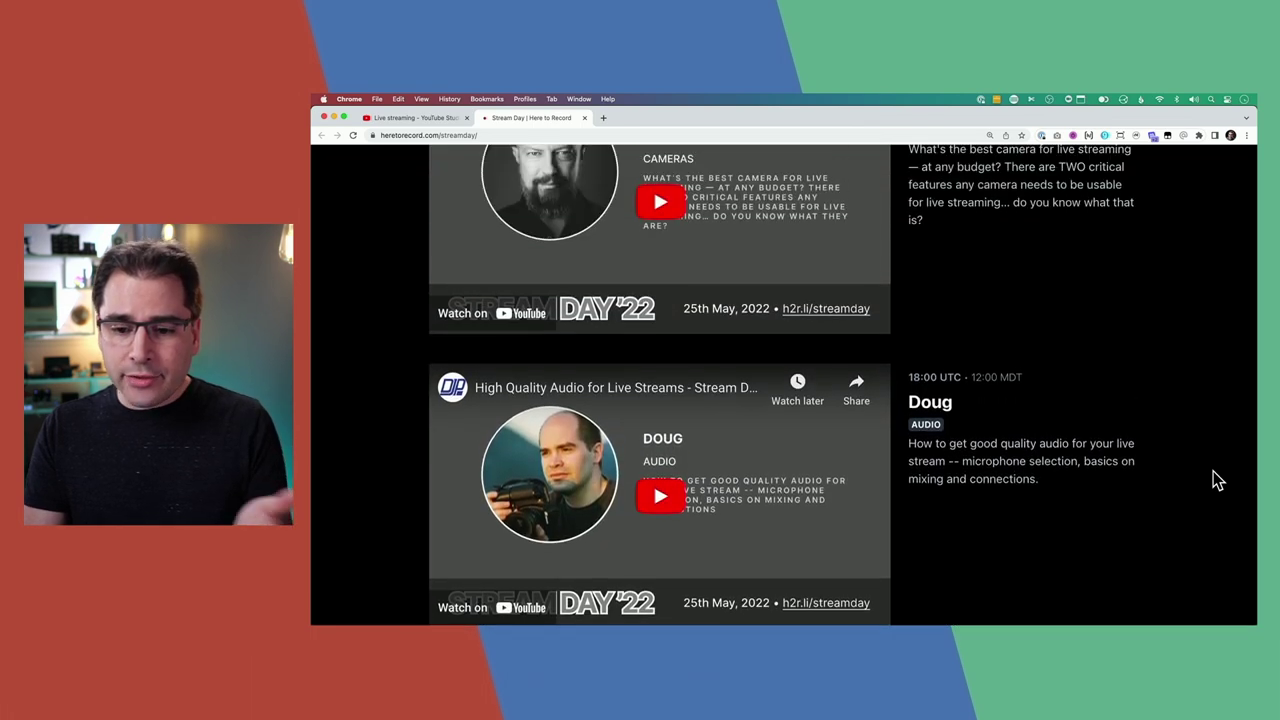
pyautogui.scroll(3, 1213, 471)
pyautogui.scroll(-1, 1213, 471)
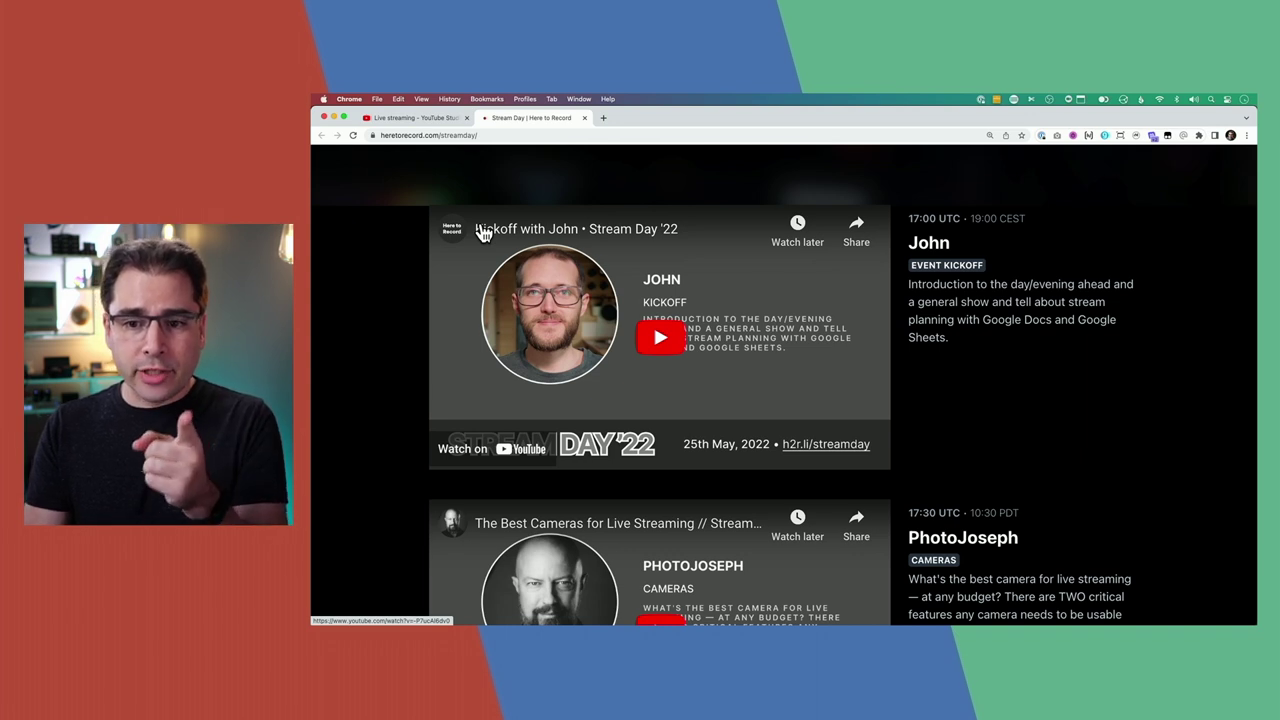
pyautogui.scroll(-3, 481, 232)
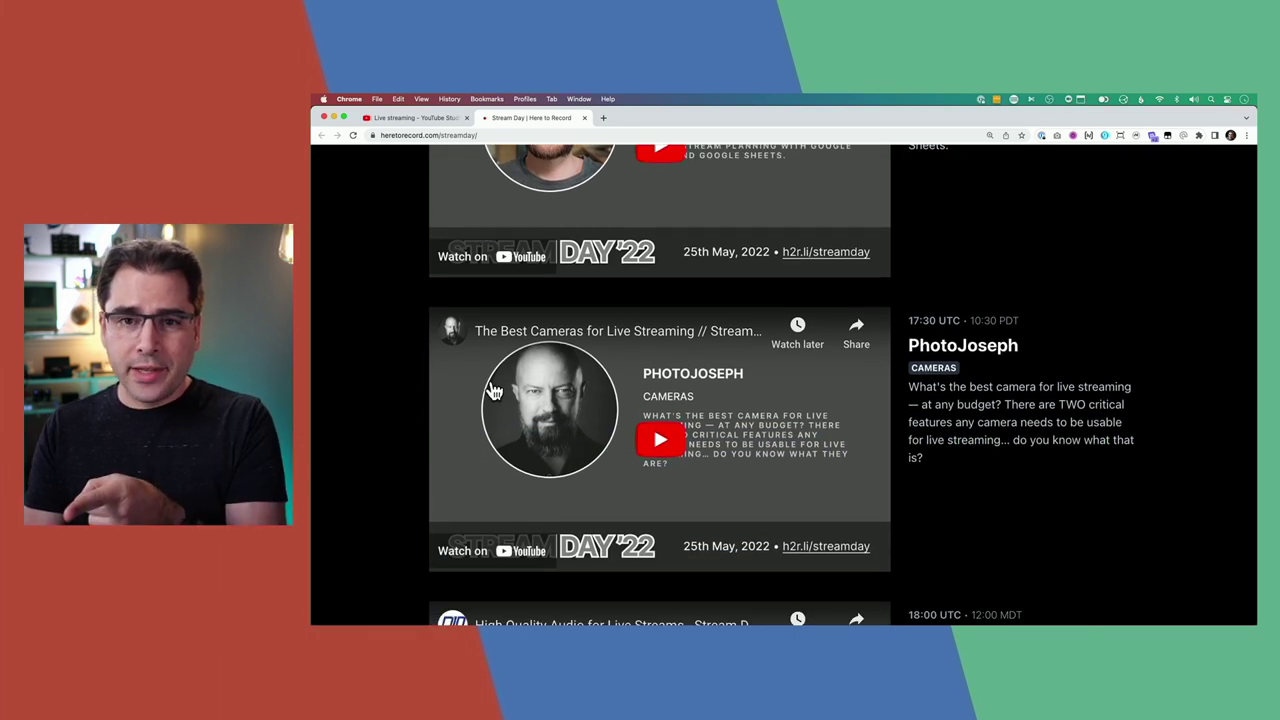
pyautogui.scroll(-5, 493, 390)
pyautogui.scroll(-7, 493, 390)
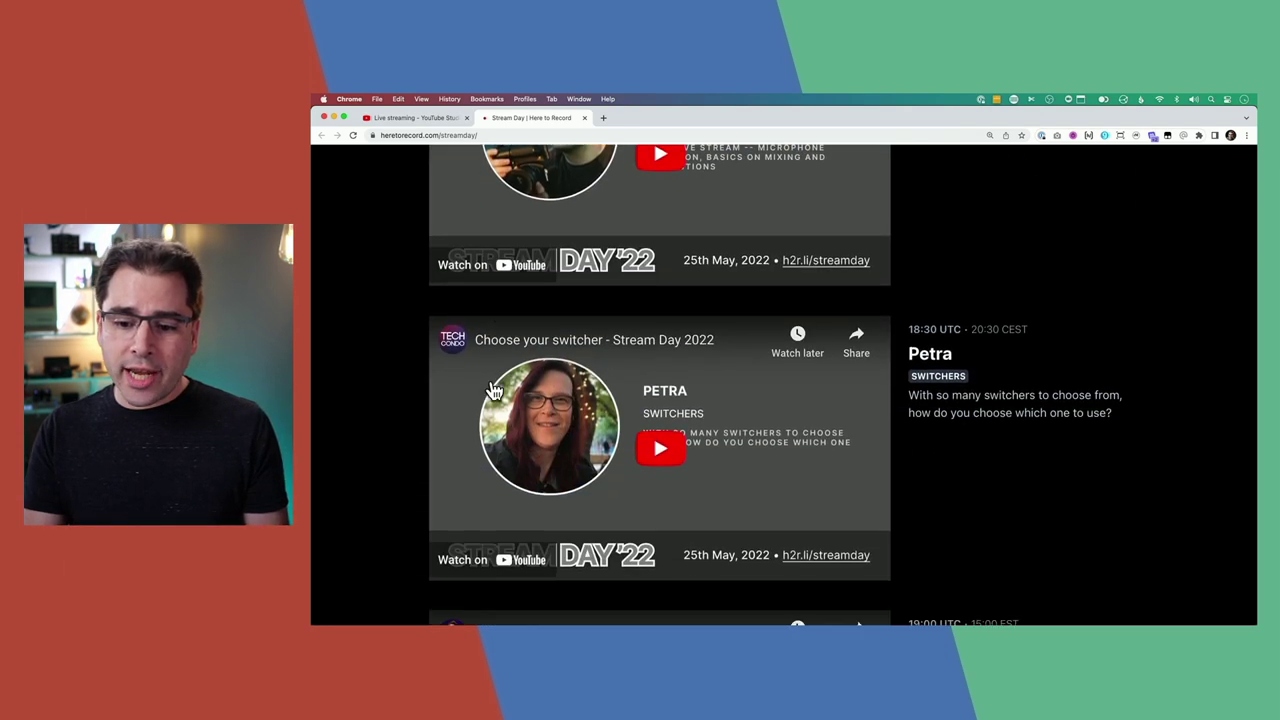
pyautogui.scroll(-6, 1112, 447)
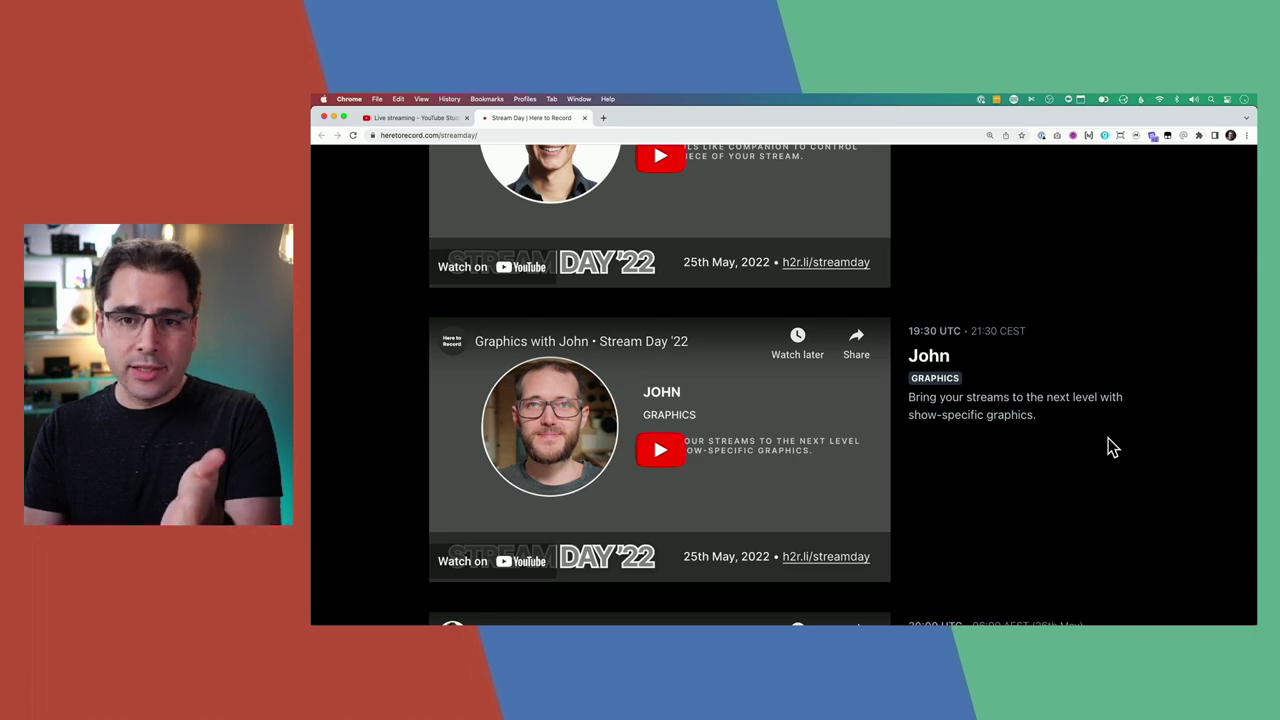
pyautogui.scroll(-3, 1112, 447)
pyautogui.scroll(-3, 1112, 447)
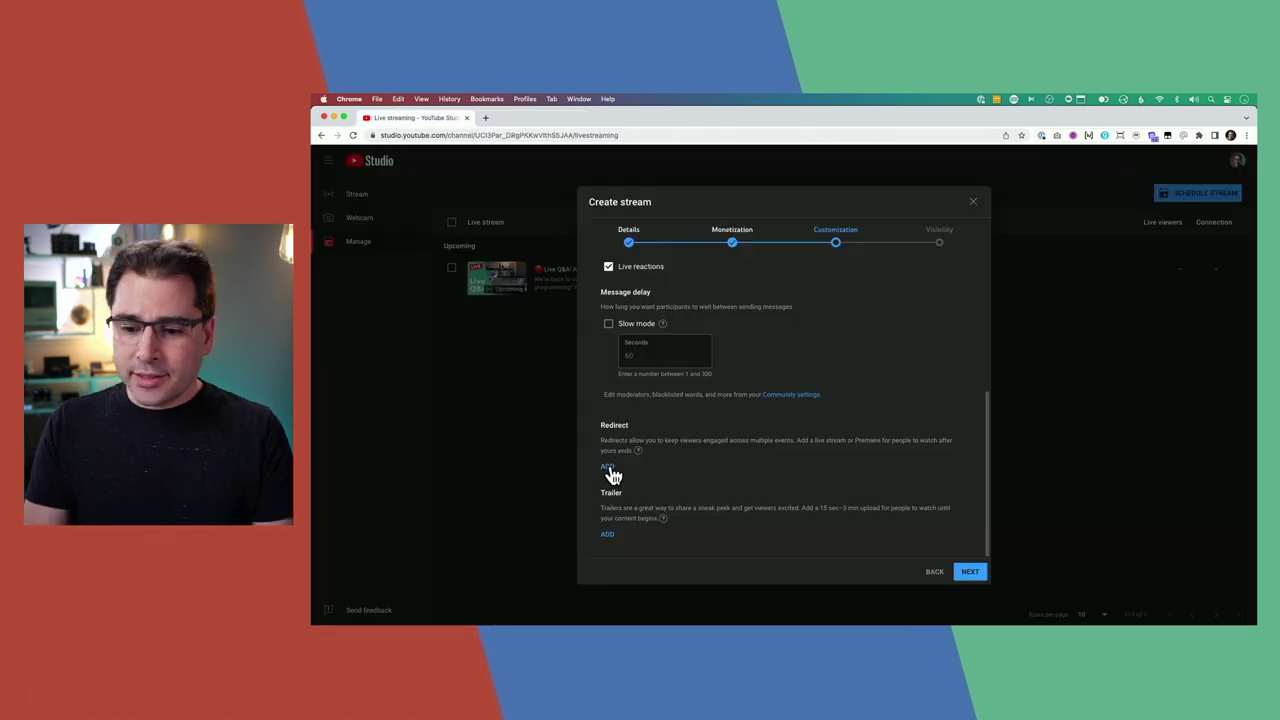
# - Explore choosing a redirect video from other channels, and open the upcoming Live Q&A stream from the channel page
pyautogui.click(611, 468)
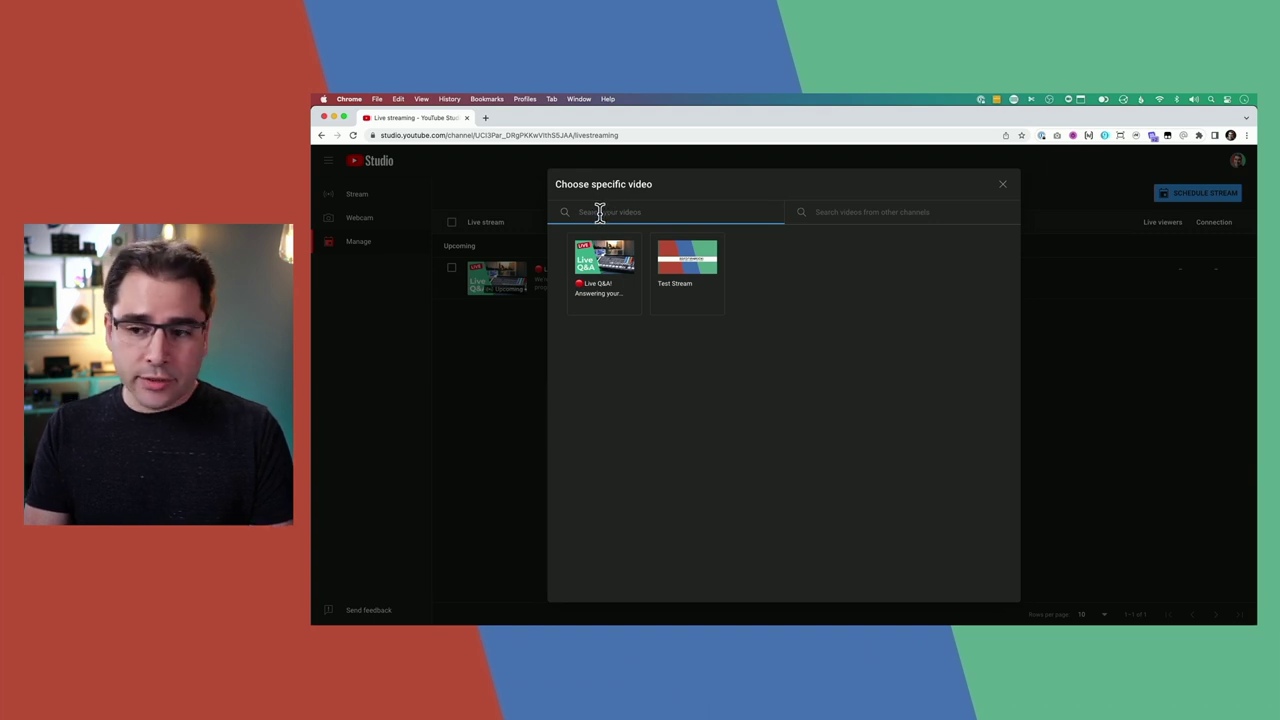
pyautogui.click(896, 211)
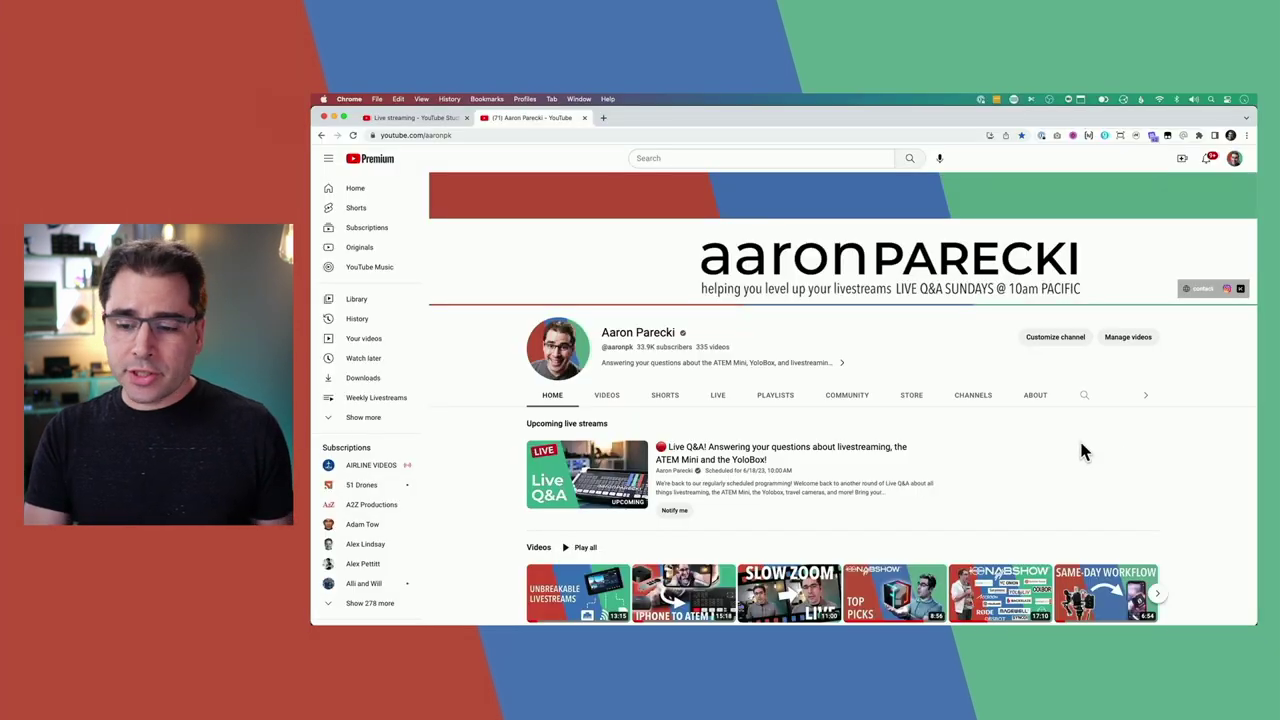
pyautogui.click(703, 458)
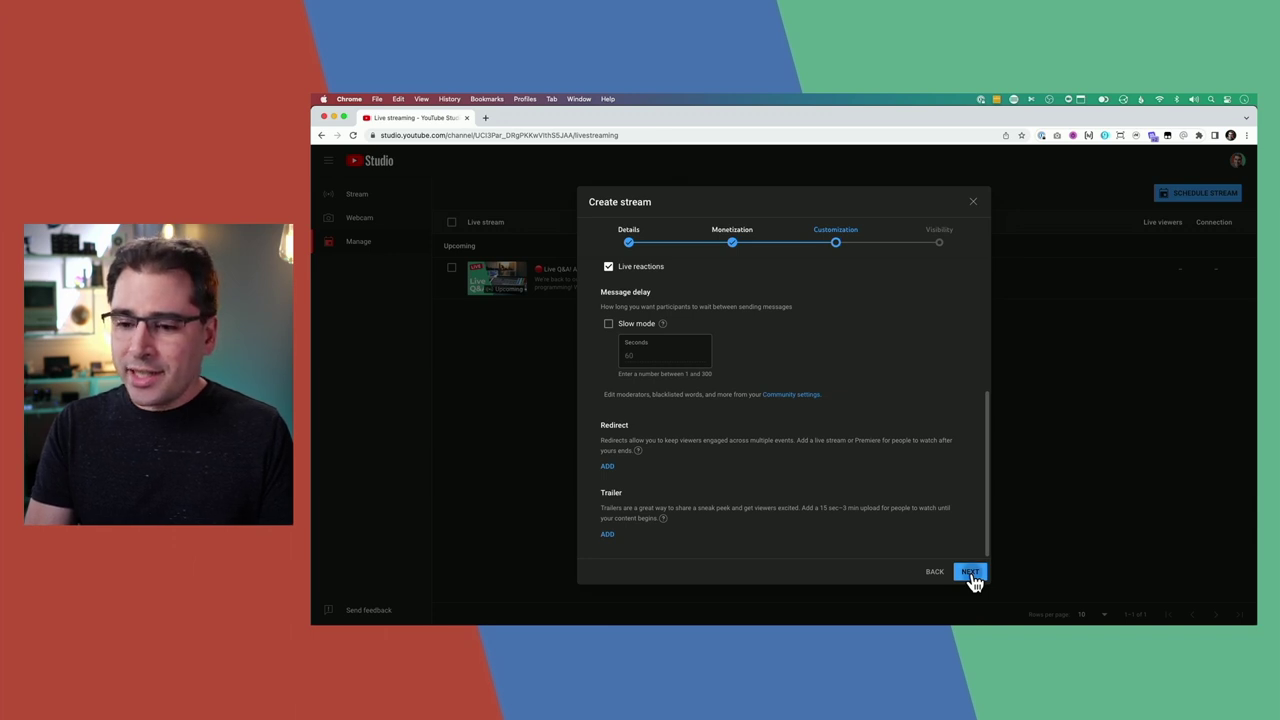
# - Proceed to the visibility settings and try the Private, Unlisted and Members only options before choosing Public
pyautogui.click(970, 573)
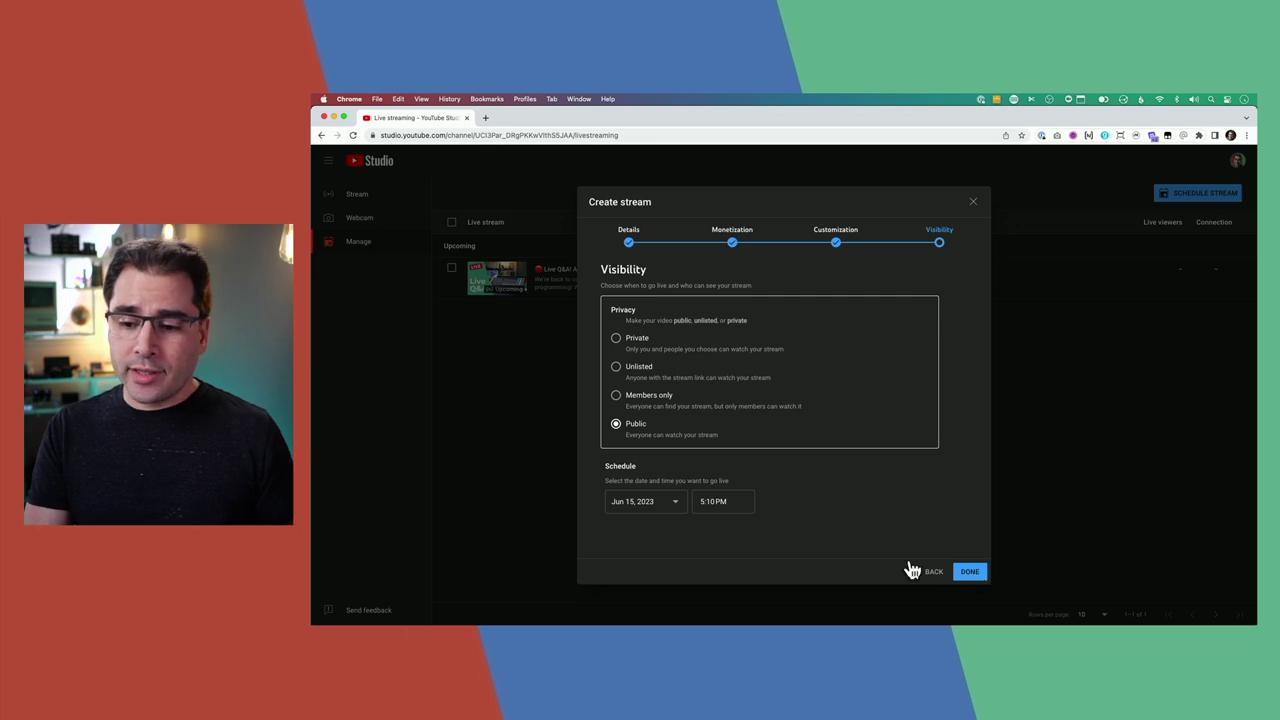
pyautogui.click(616, 338)
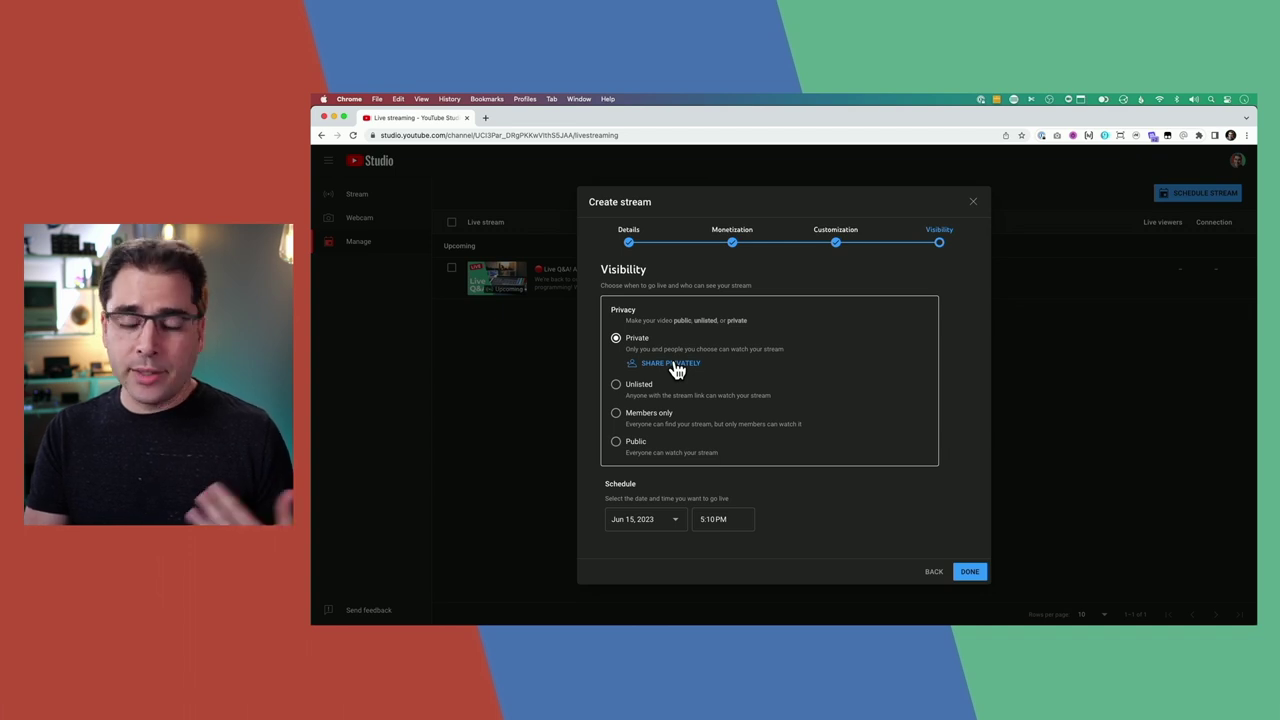
pyautogui.click(616, 386)
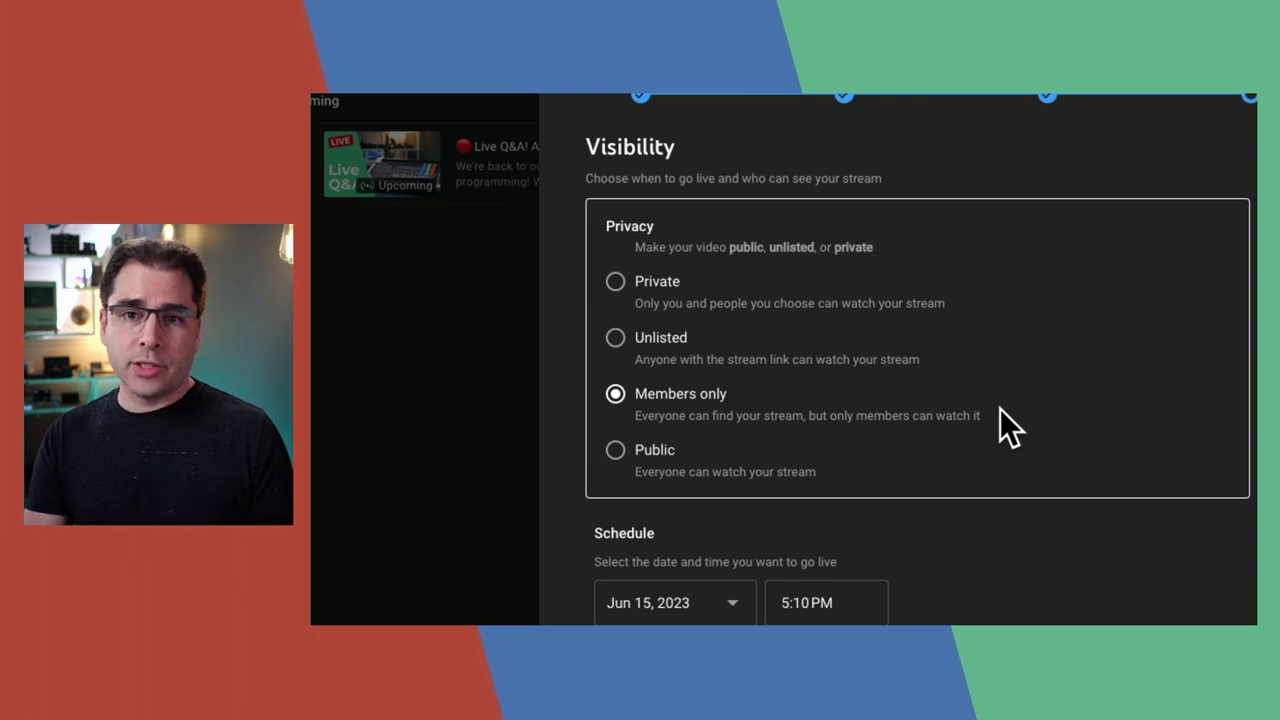
pyautogui.click(615, 450)
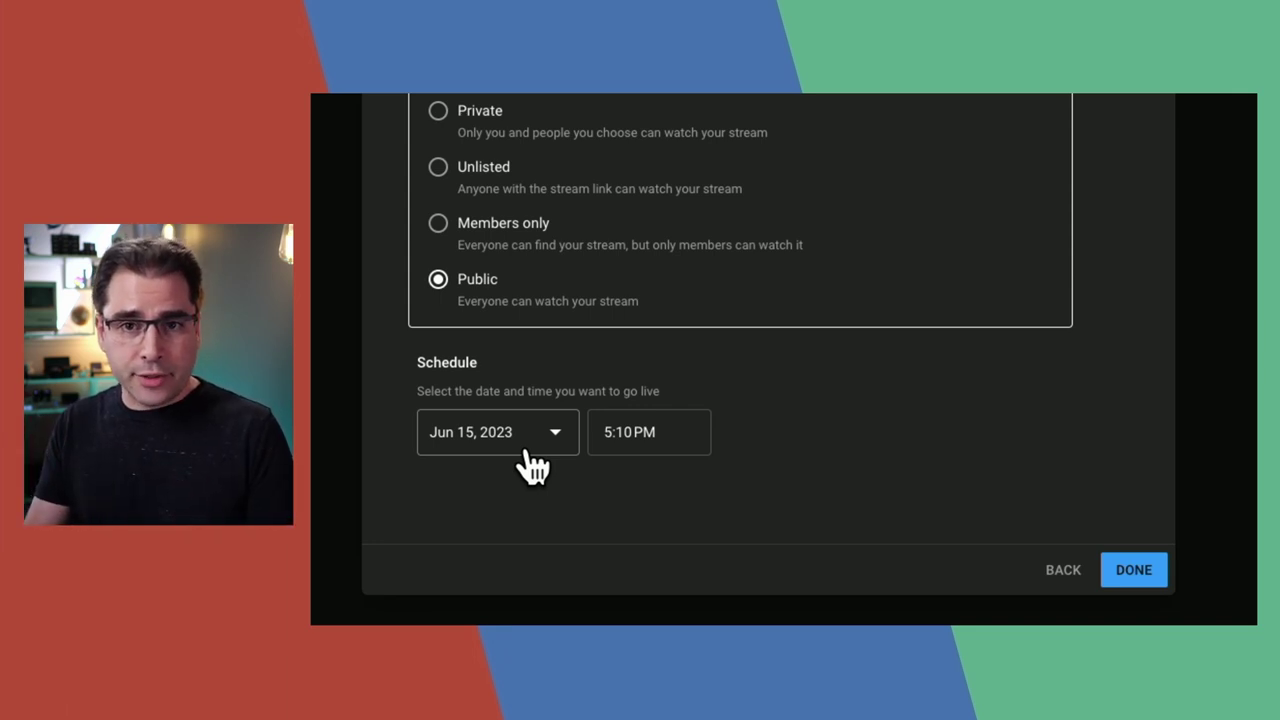
# - Make the stream Private, schedule it for 5:30 PM, and finish creating it
pyautogui.click(445, 112)
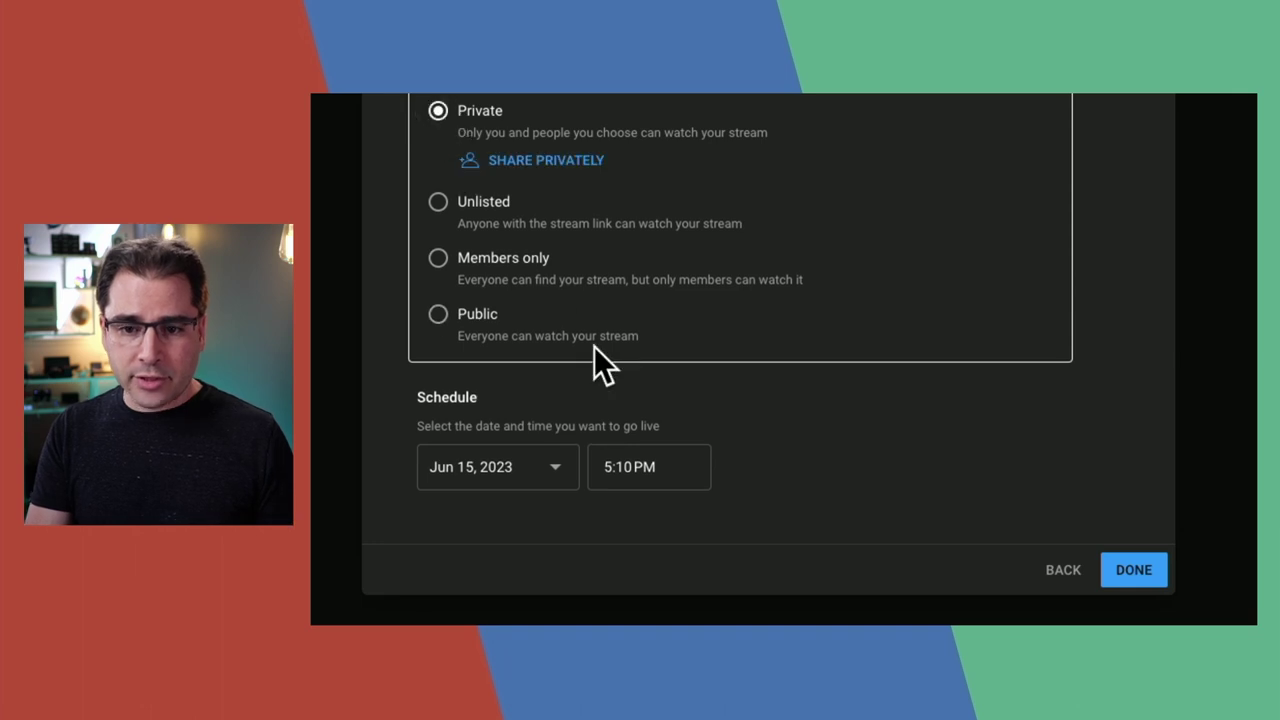
pyautogui.click(633, 461)
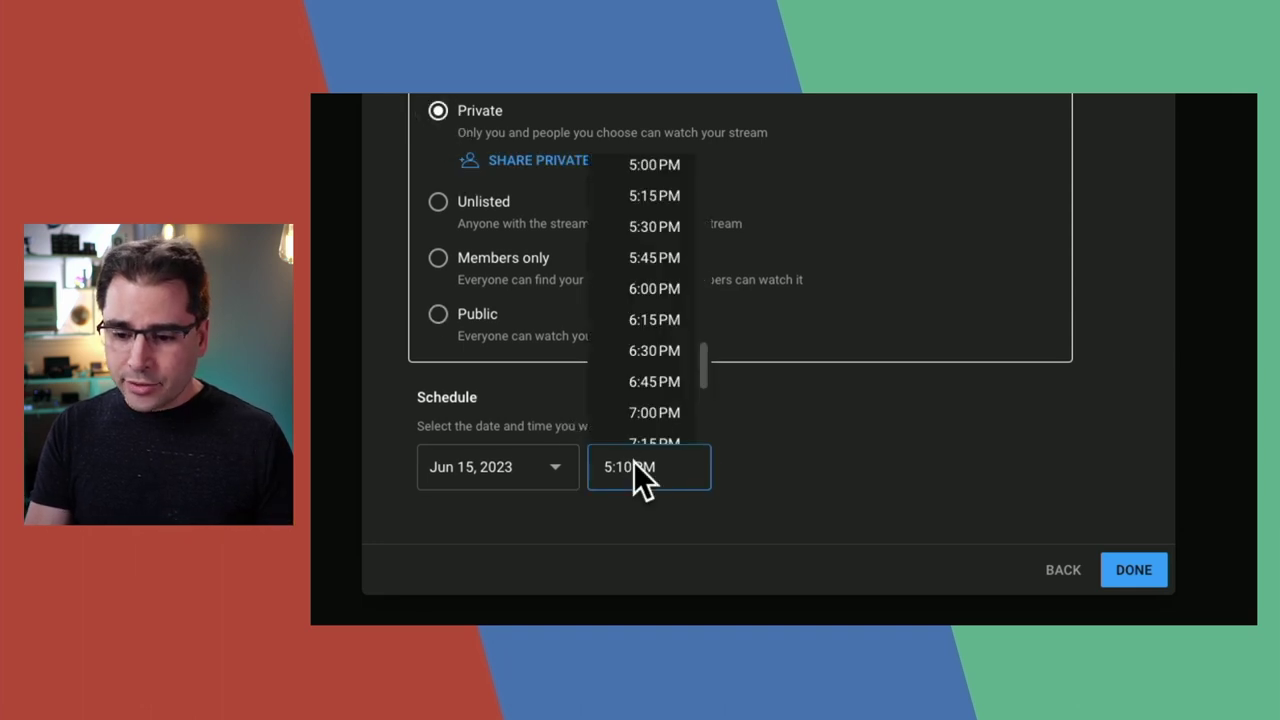
pyautogui.click(657, 222)
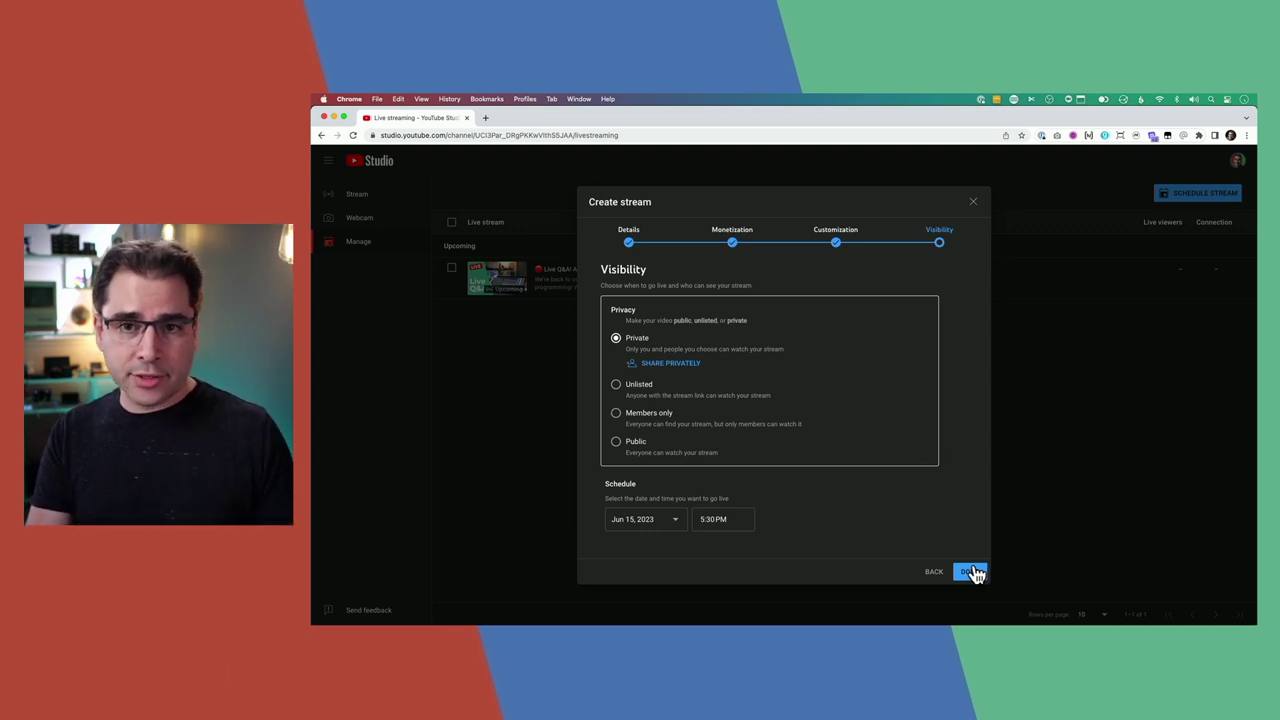
pyautogui.click(975, 573)
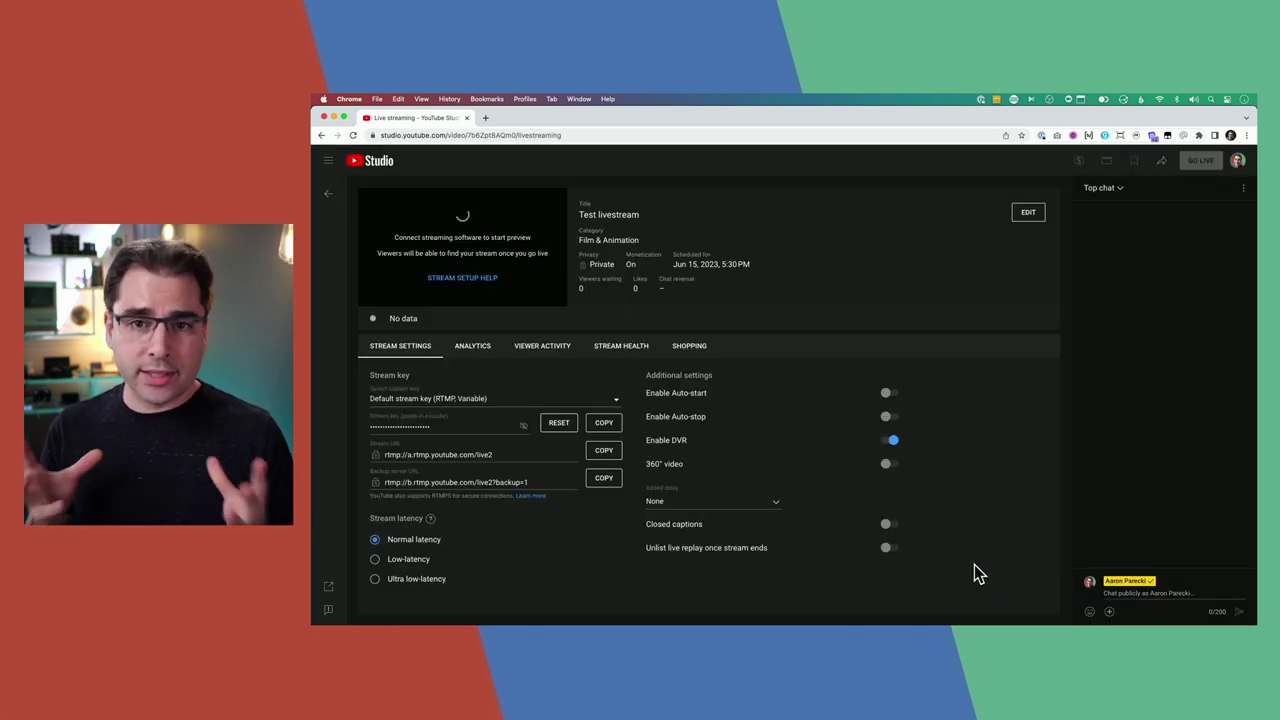
# - Open the stream's watch page from its share link, turn on its notification, and return to the stream's control room without the share dialog
pyautogui.click(1161, 162)
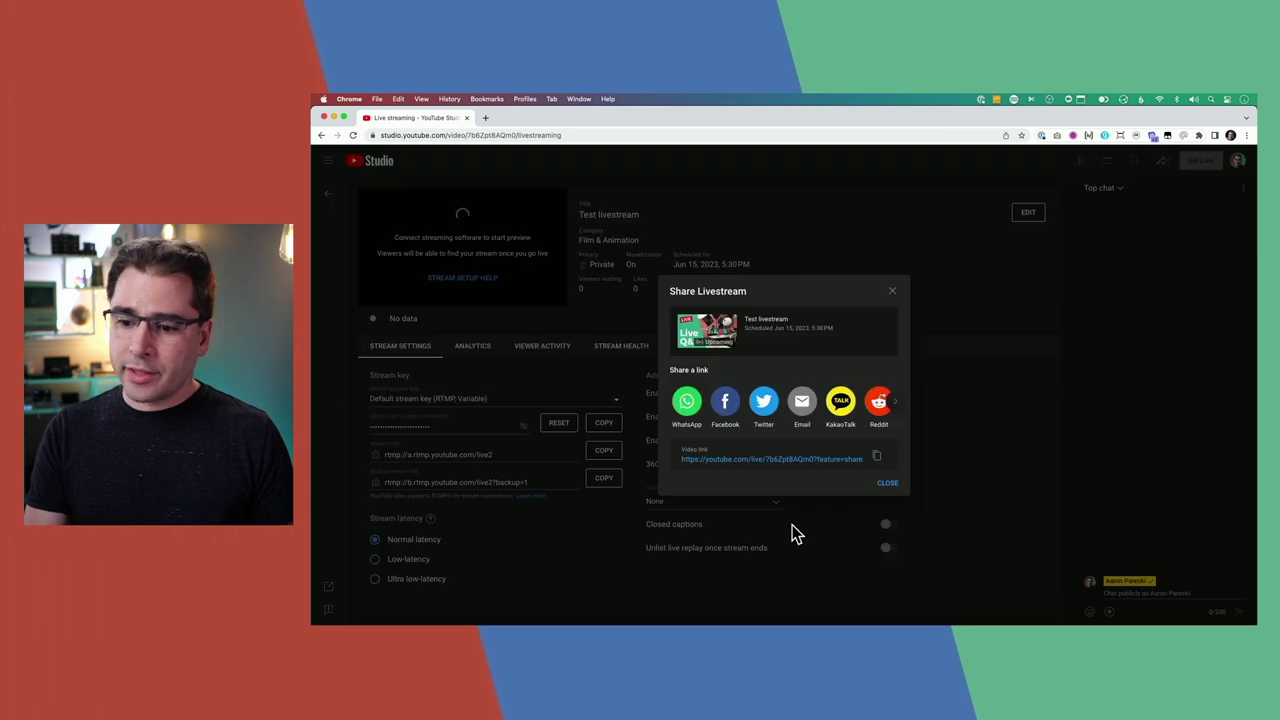
pyautogui.click(727, 461)
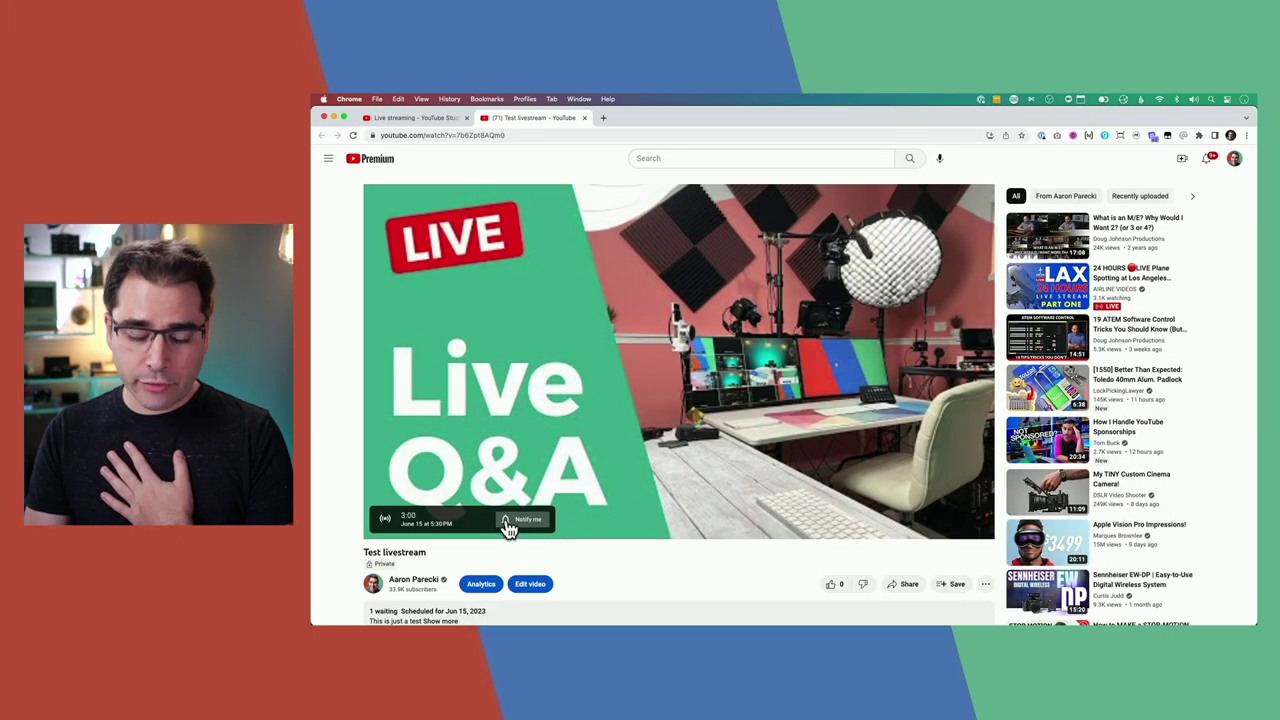
pyautogui.click(506, 521)
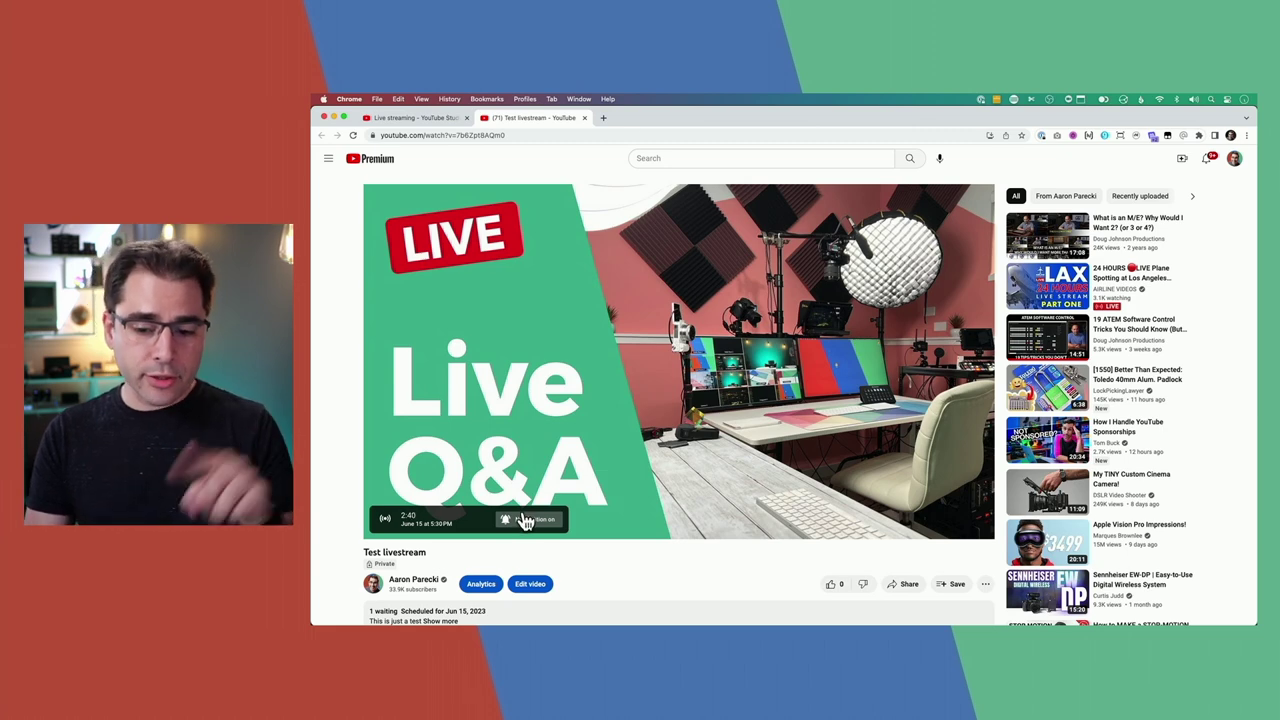
pyautogui.press('super+1')
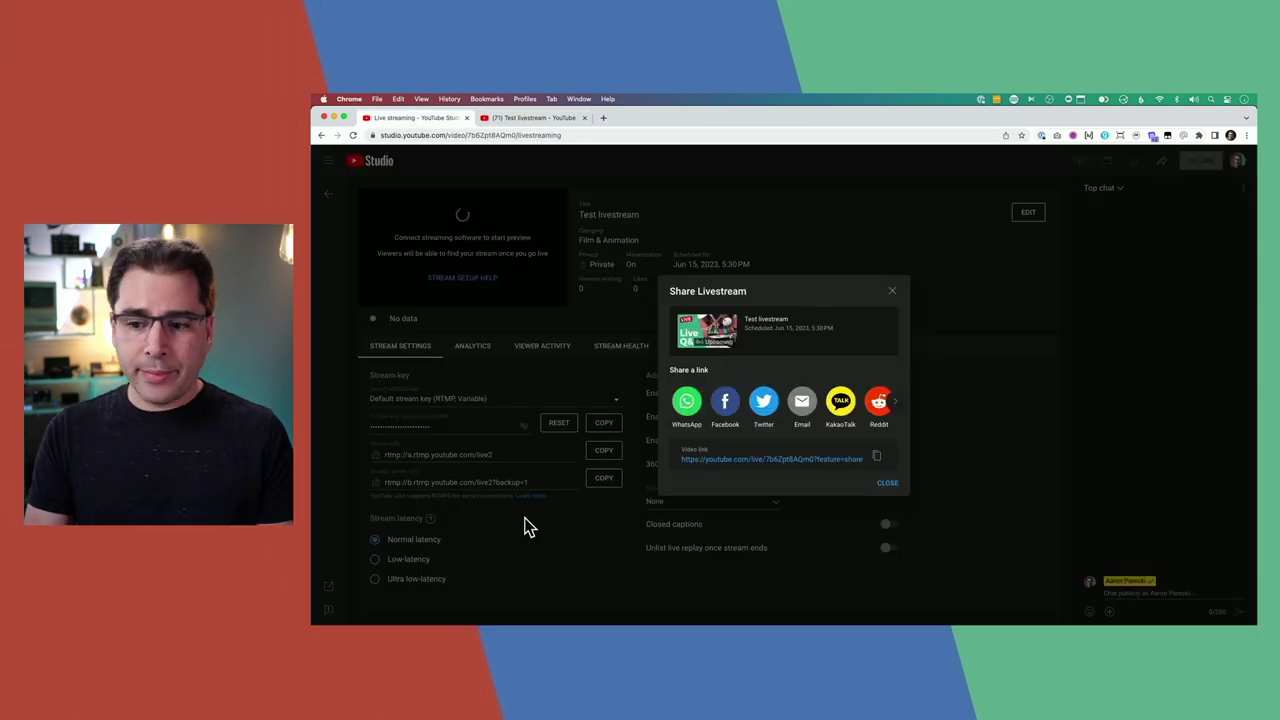
pyautogui.click(887, 483)
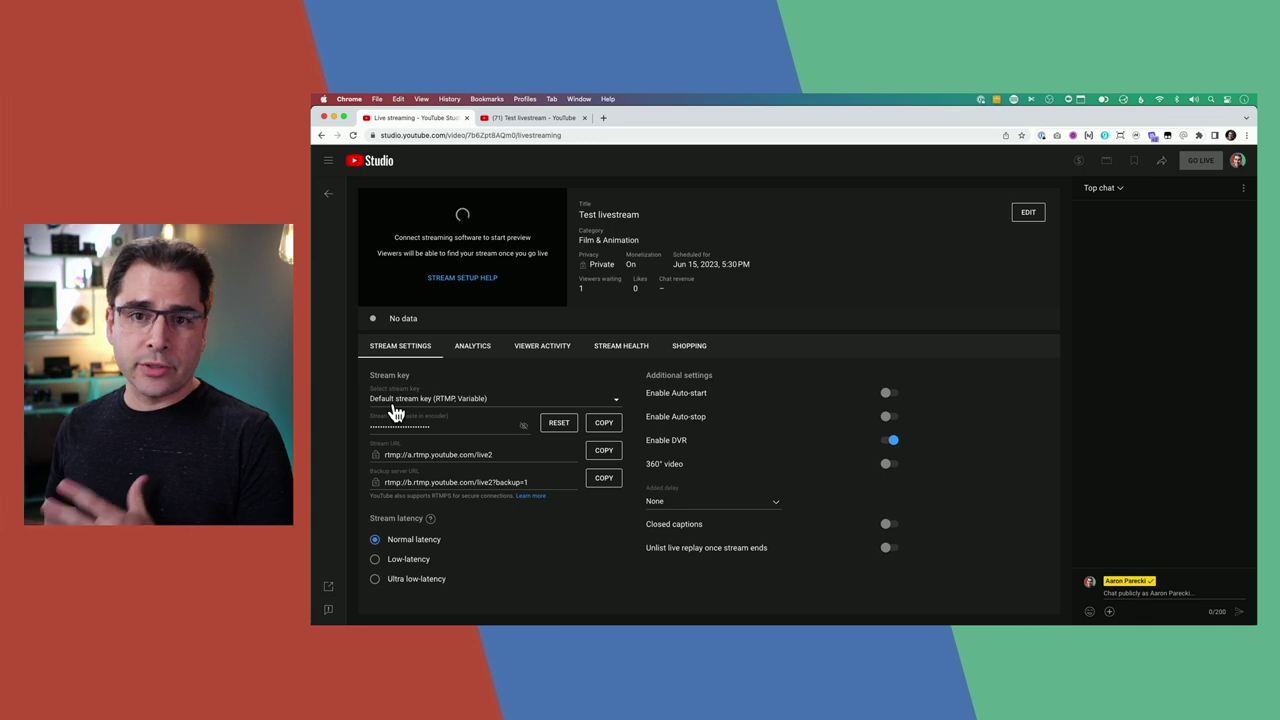
# - Look through the existing stream keys and start creating a new stream key
pyautogui.click(450, 400)
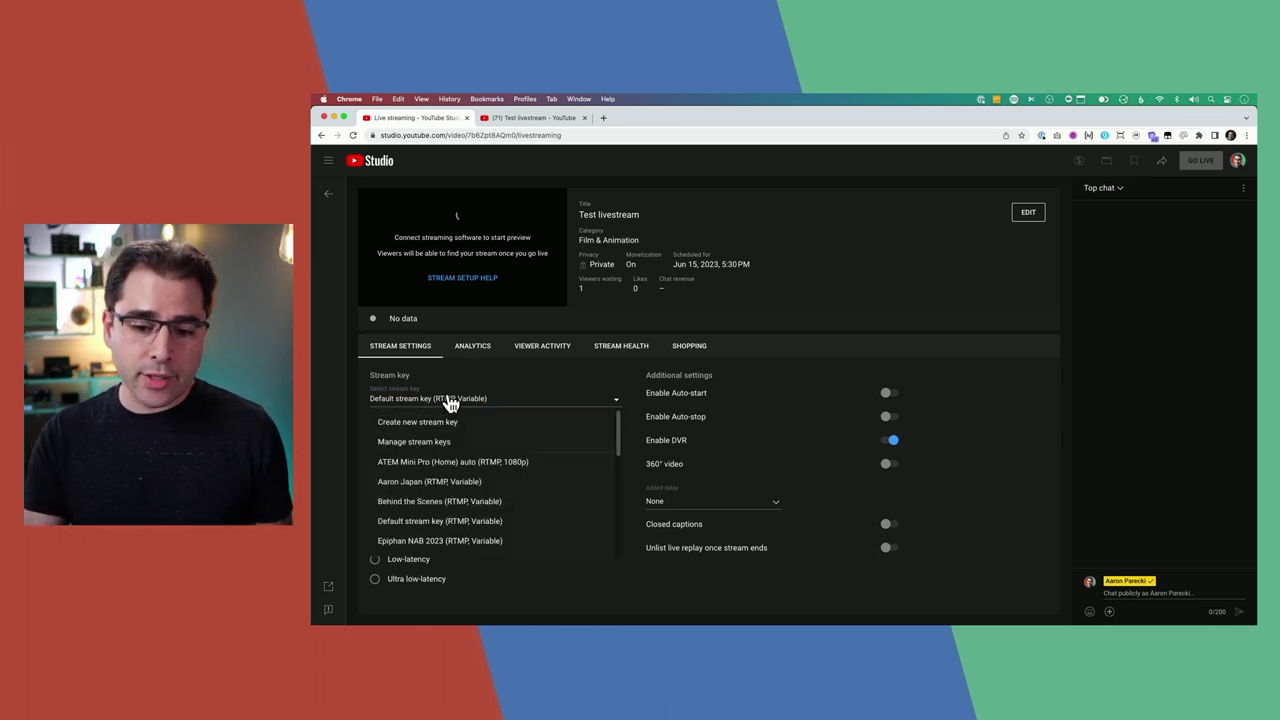
pyautogui.scroll(-8, 514, 510)
pyautogui.scroll(8, 514, 510)
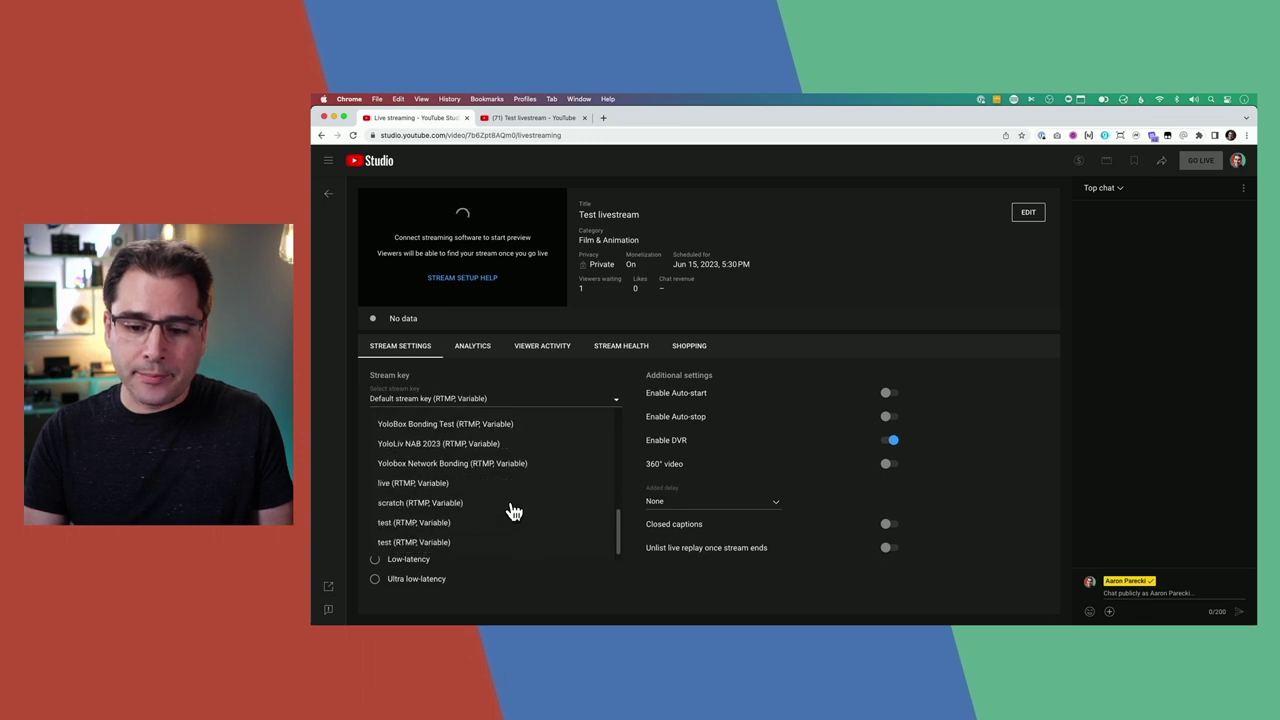
pyautogui.click(409, 425)
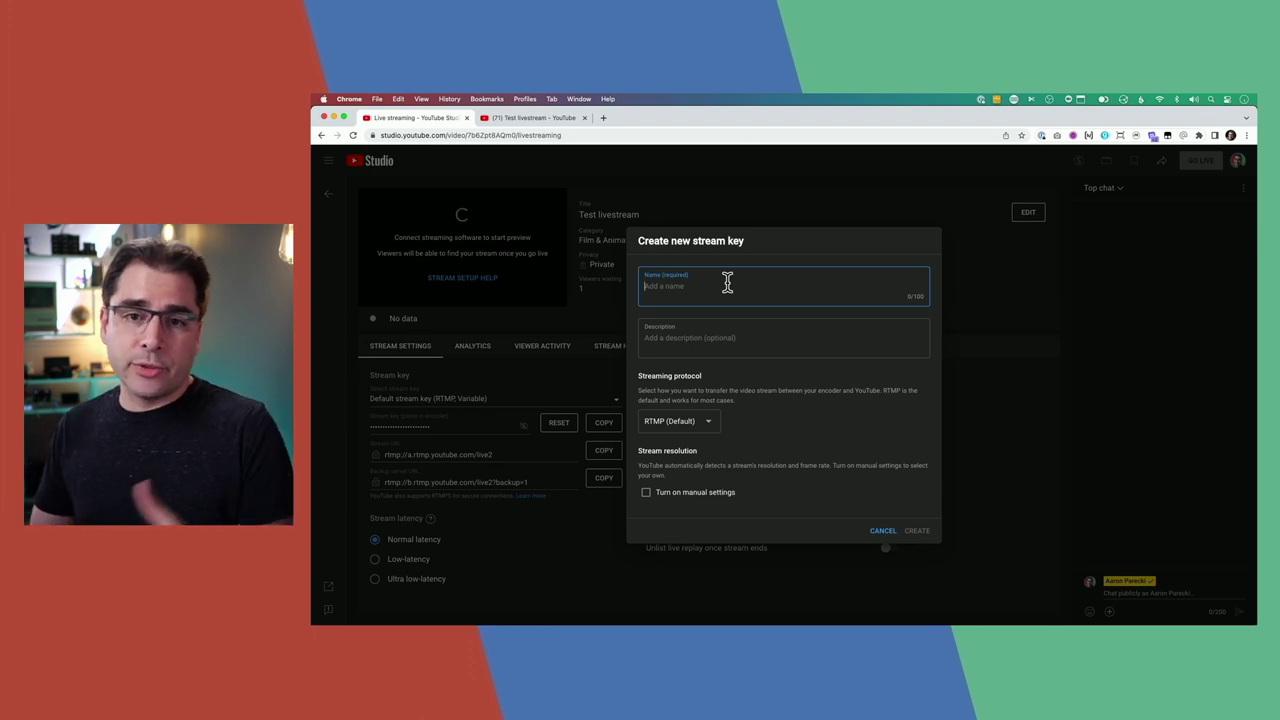
# - Choose RTMP (Default) as the new key's streaming protocol and turn on manual settings for the stream resolution
pyautogui.click(776, 455)
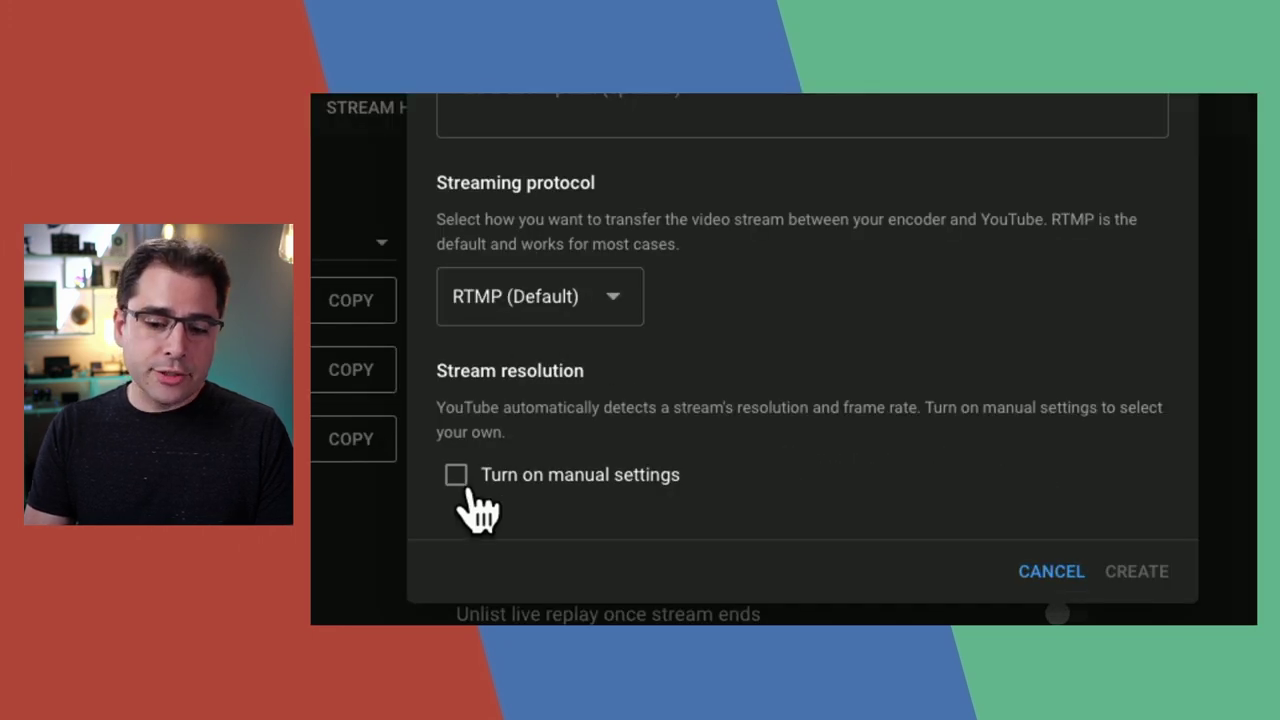
pyautogui.click(500, 330)
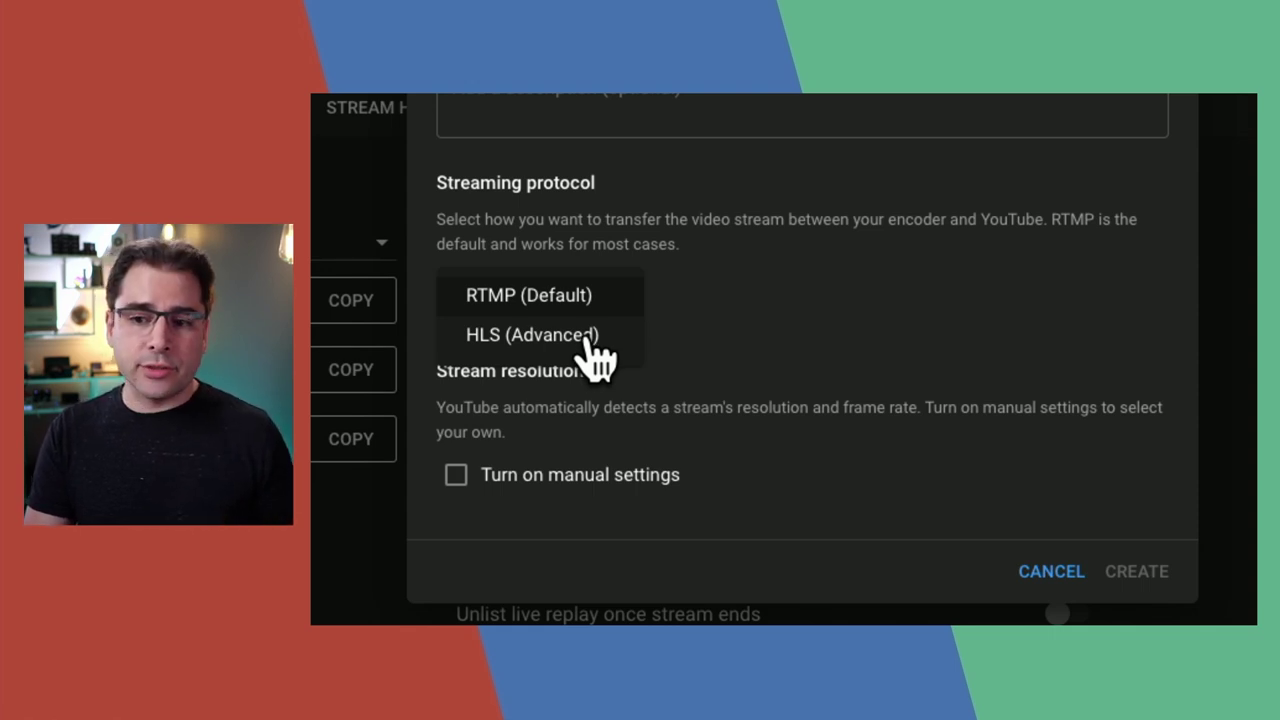
pyautogui.click(540, 300)
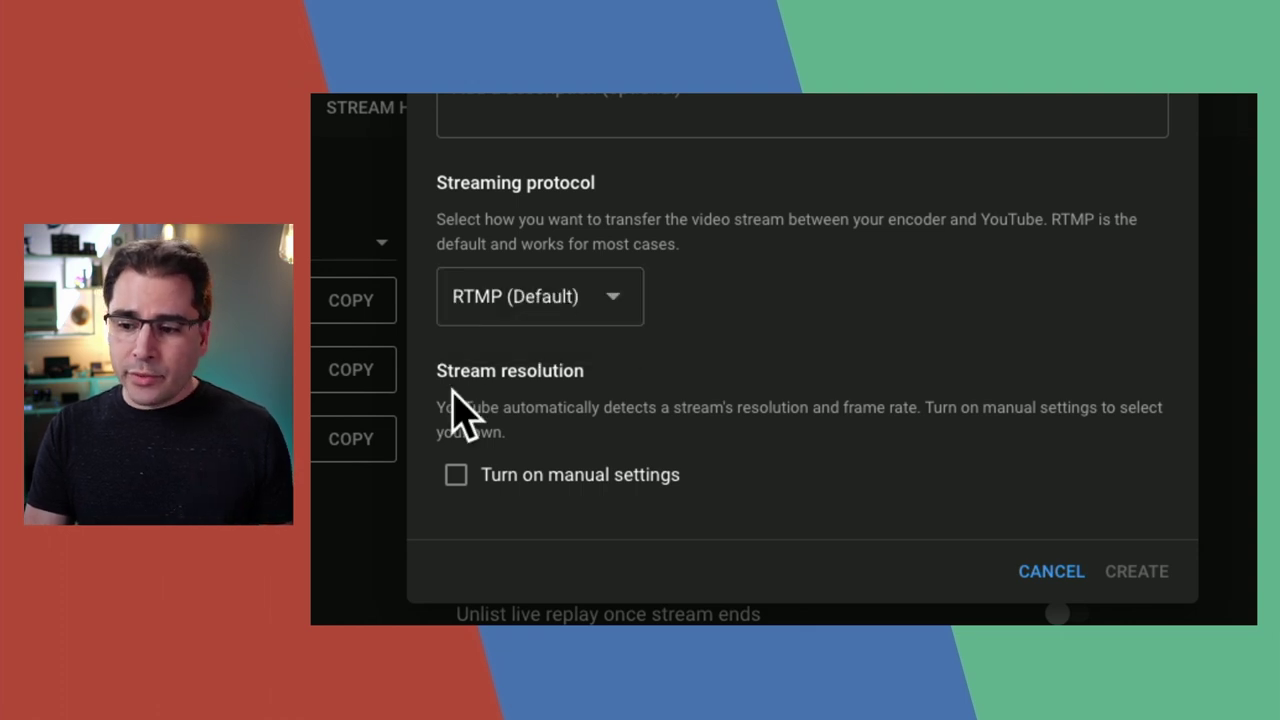
pyautogui.click(456, 478)
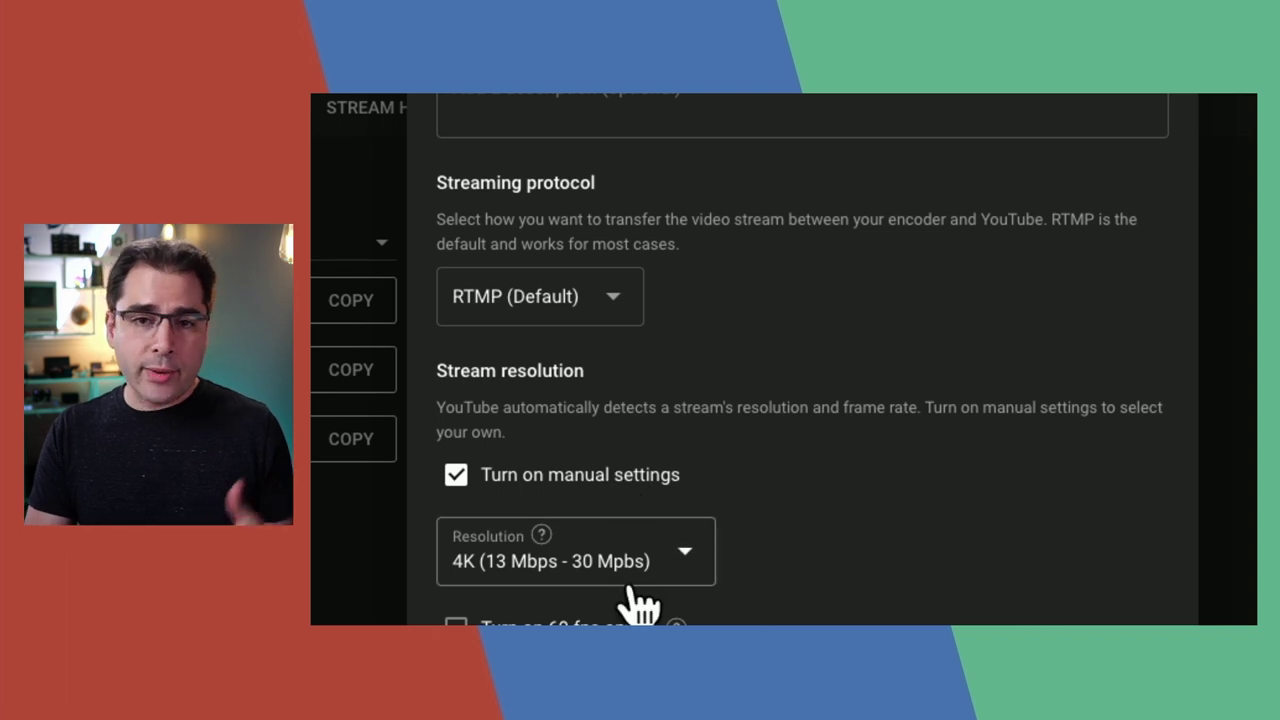
# - Set the new stream key's resolution to 1080p (3000 Kbps - 6000 Kbps), leaving the 60 fps option turned off
pyautogui.scroll(-2, 634, 606)
pyautogui.scroll(-3, 638, 560)
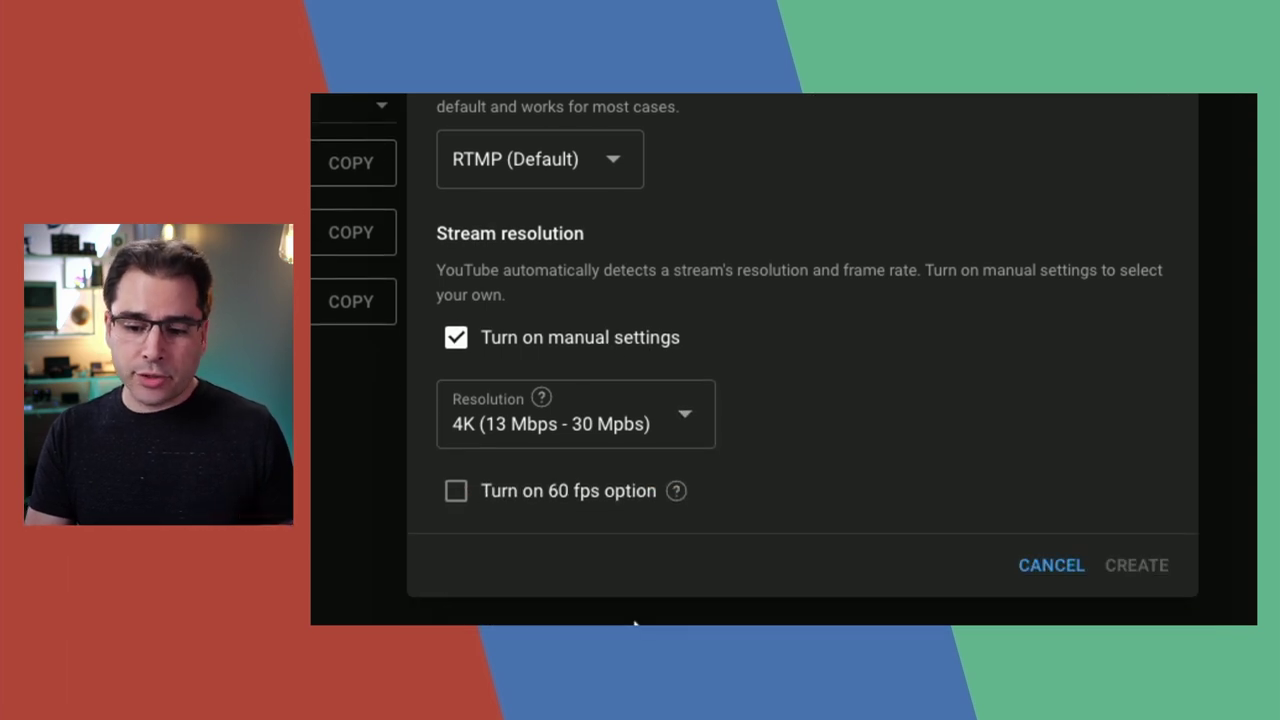
pyautogui.click(632, 444)
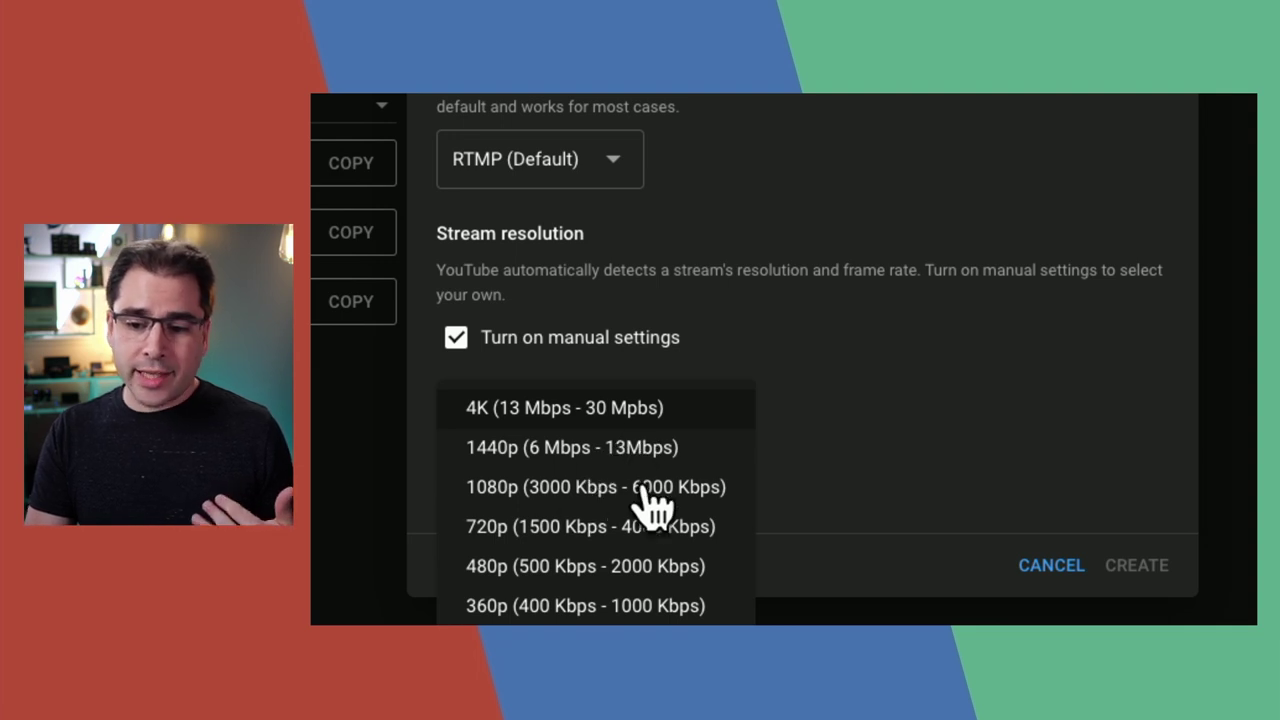
pyautogui.click(515, 490)
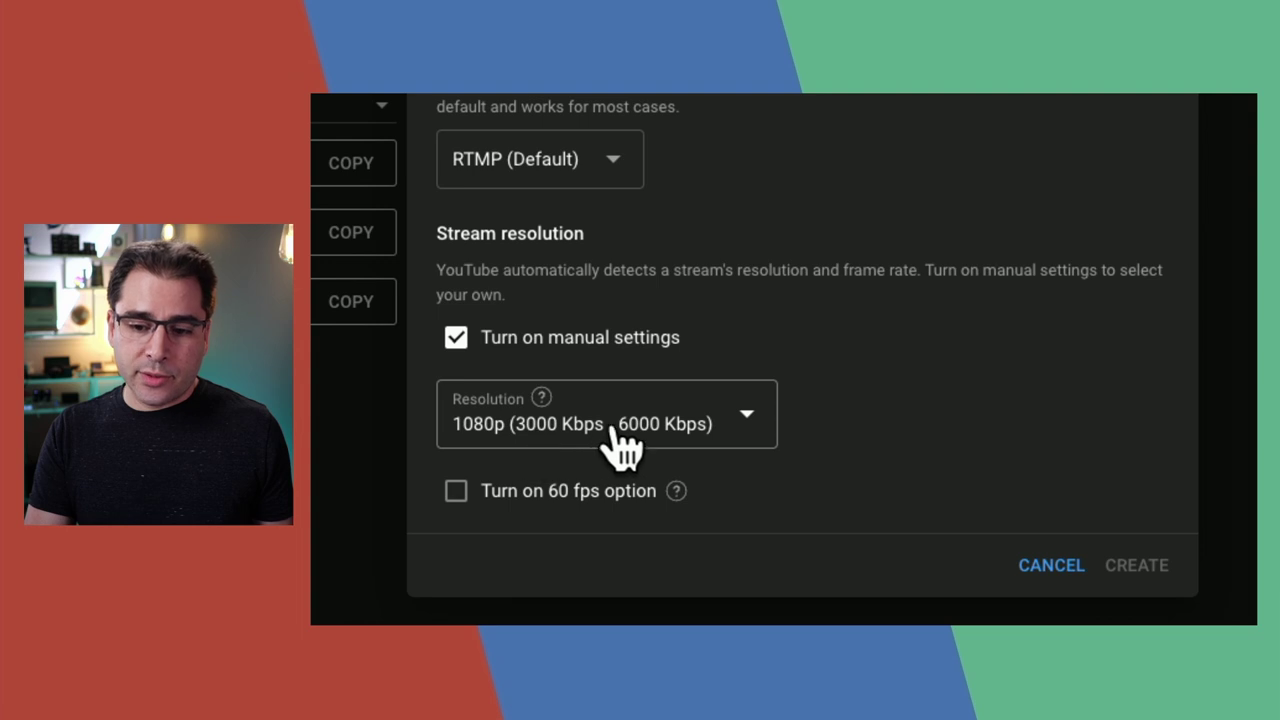
pyautogui.click(457, 490)
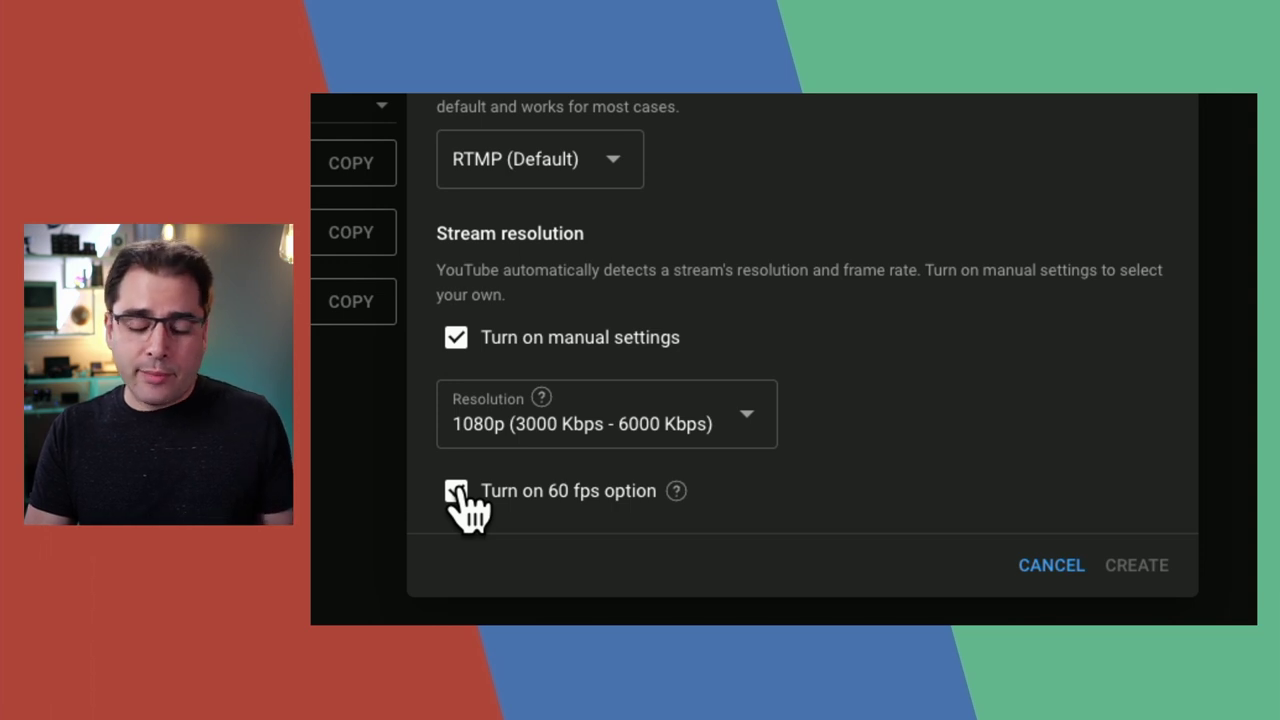
pyautogui.click(457, 490)
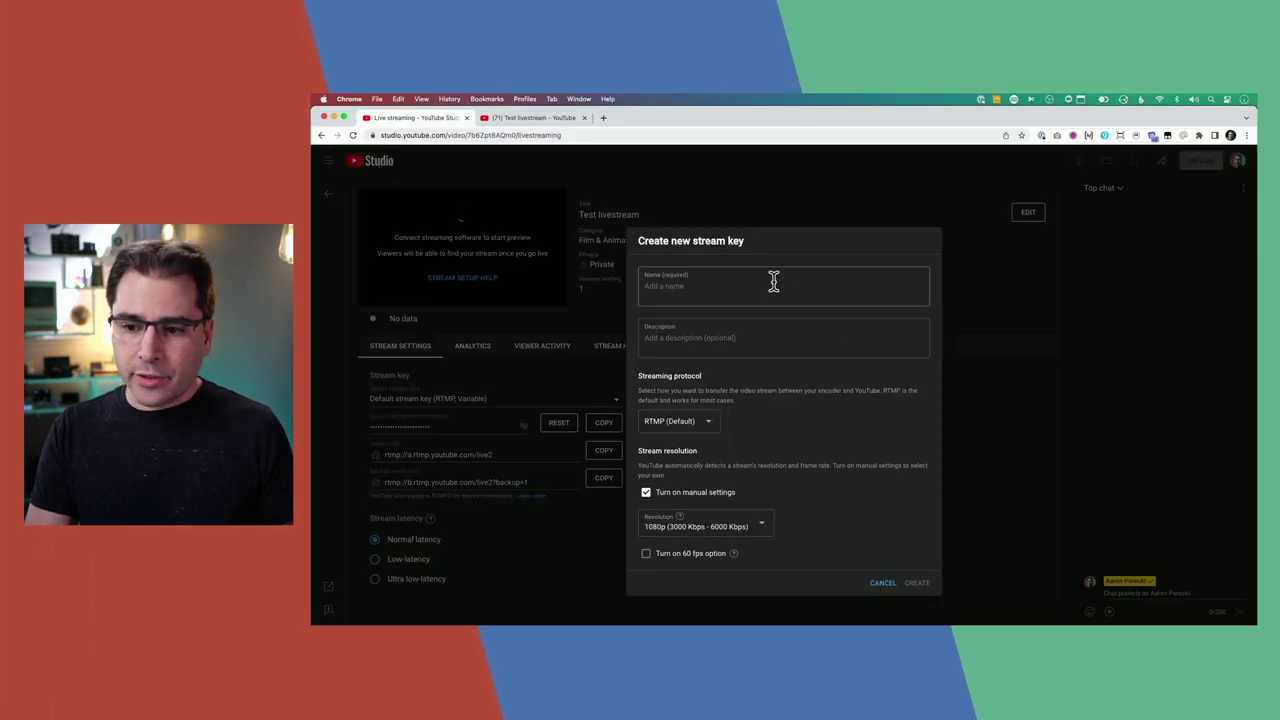
# - Name the new stream key Test and create it
pyautogui.write('Test')
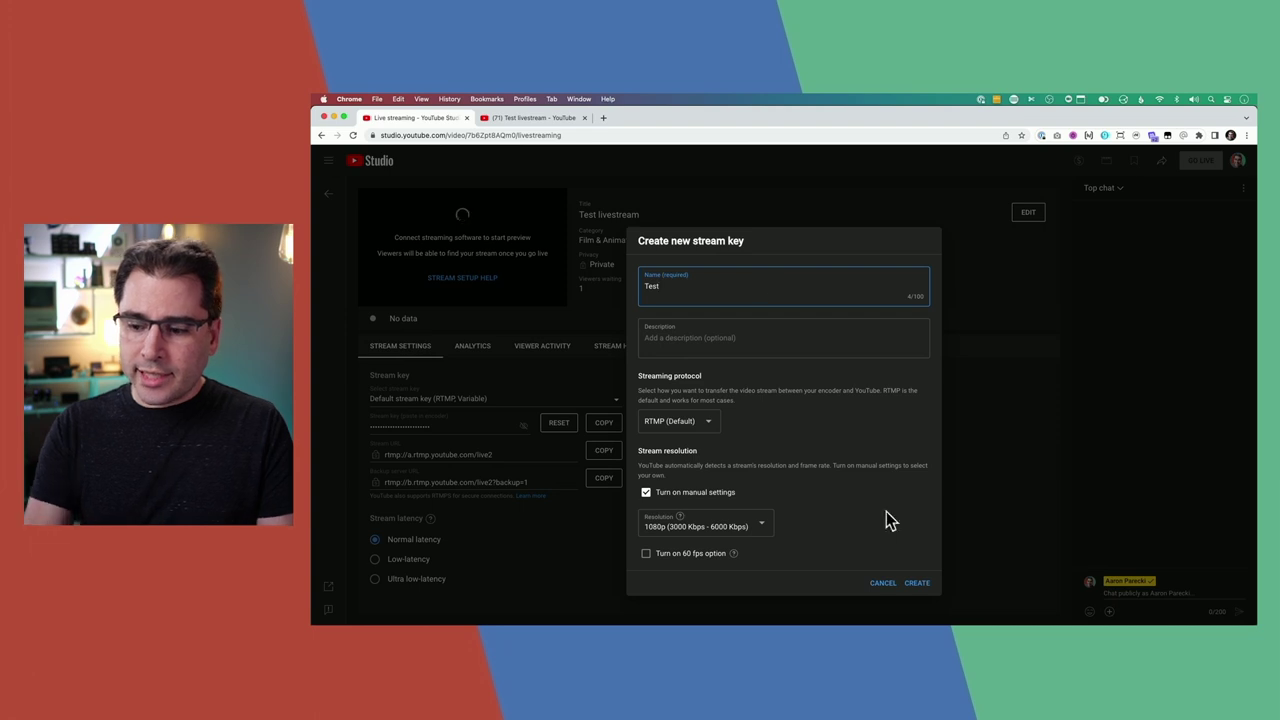
pyautogui.click(917, 583)
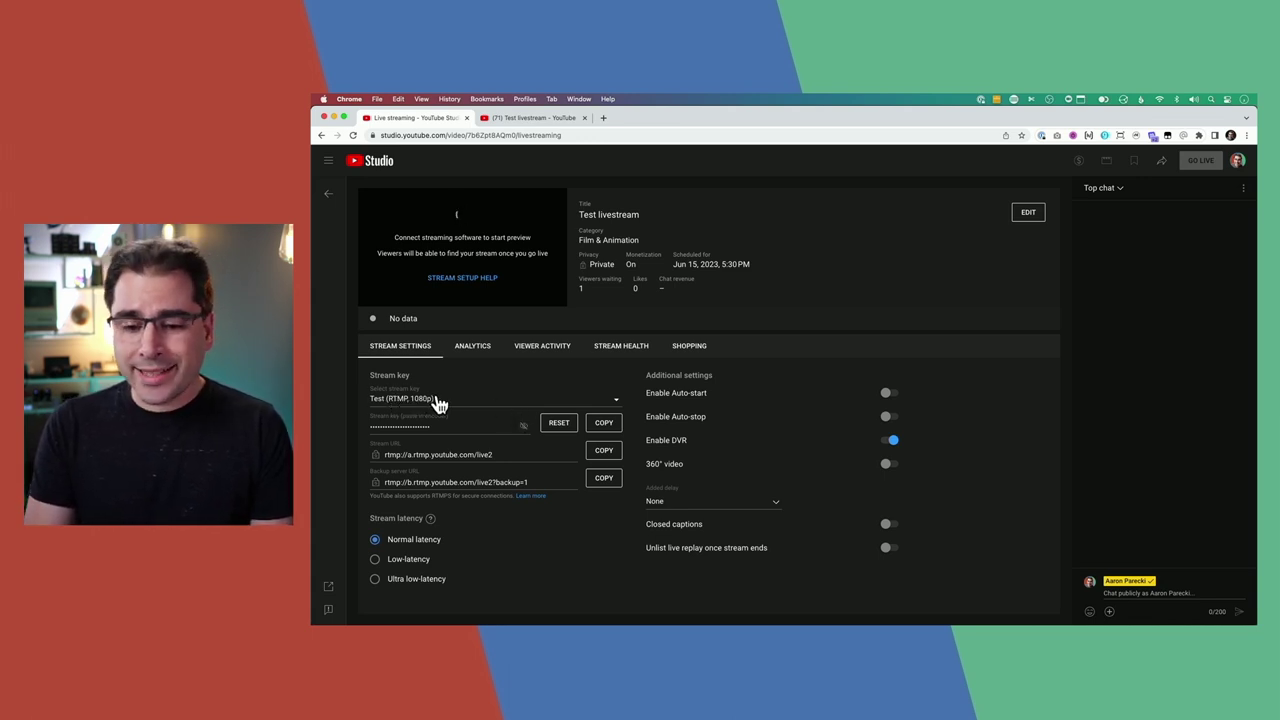
# - Open the default Test Stream's dashboard and try using the new Test (RTMP, 1080p) stream key for it
pyautogui.click(329, 197)
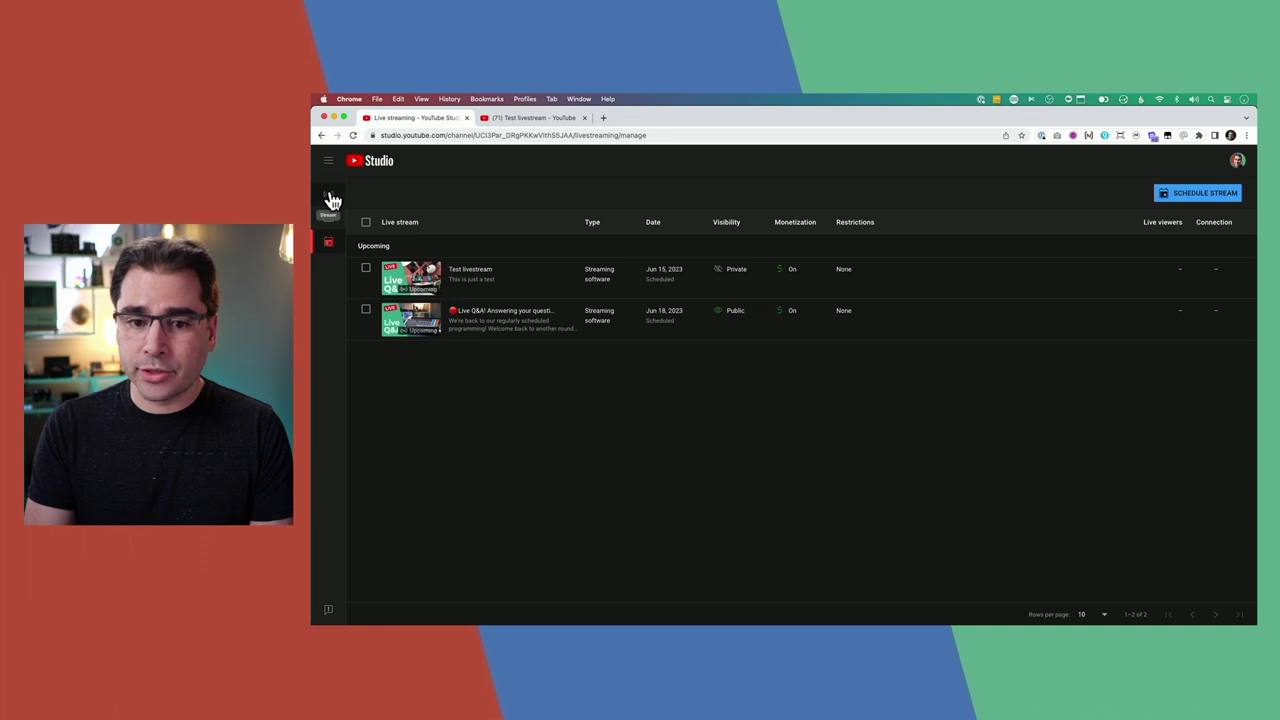
pyautogui.click(334, 201)
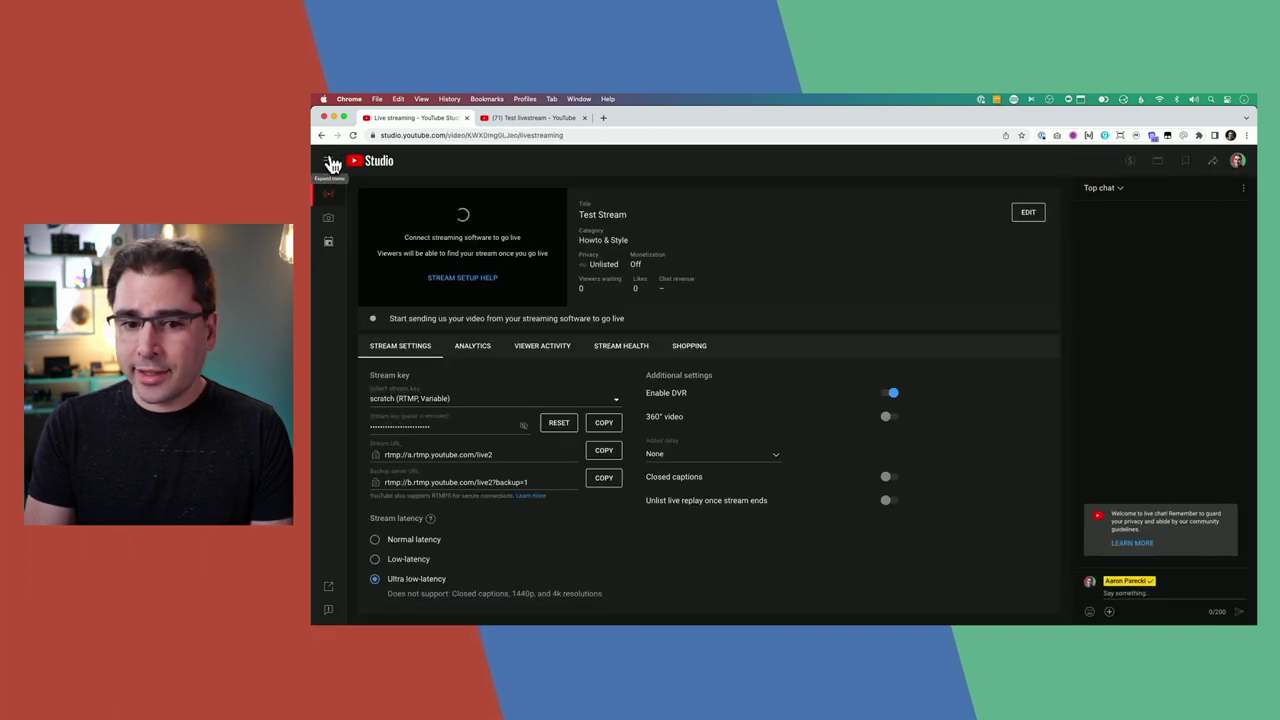
pyautogui.click(333, 163)
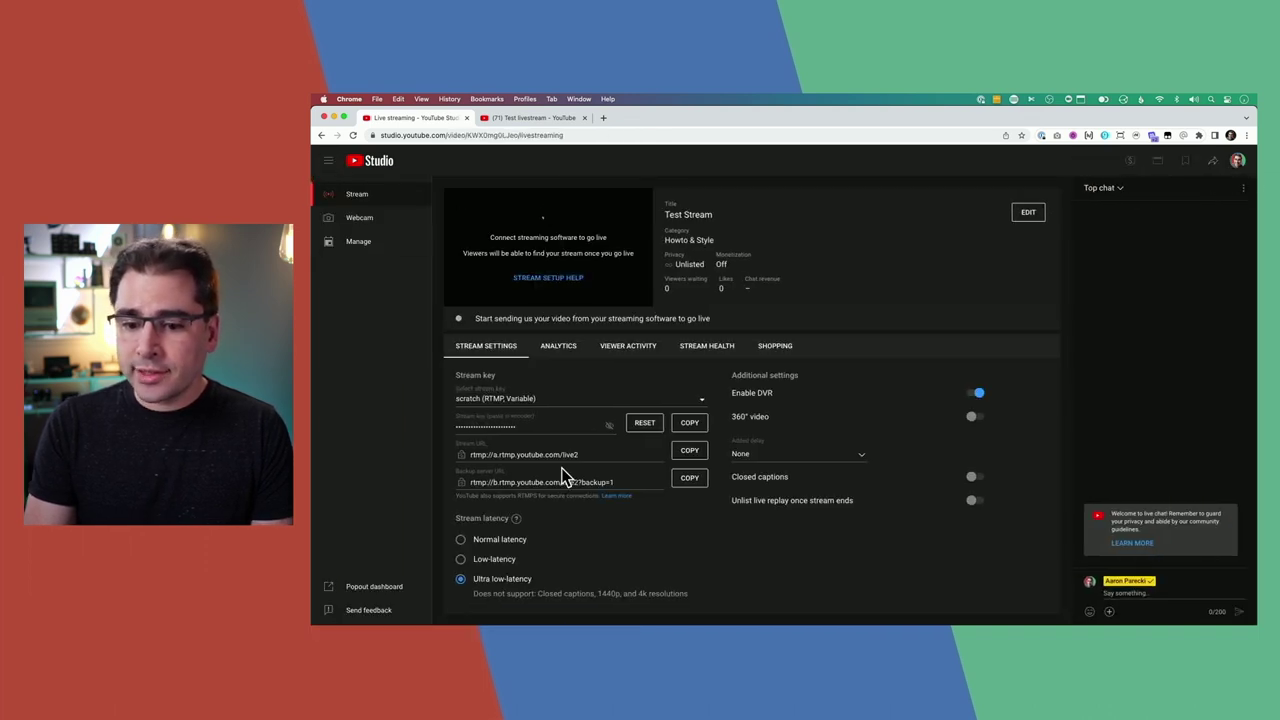
pyautogui.click(538, 403)
pyautogui.scroll(-3, 540, 520)
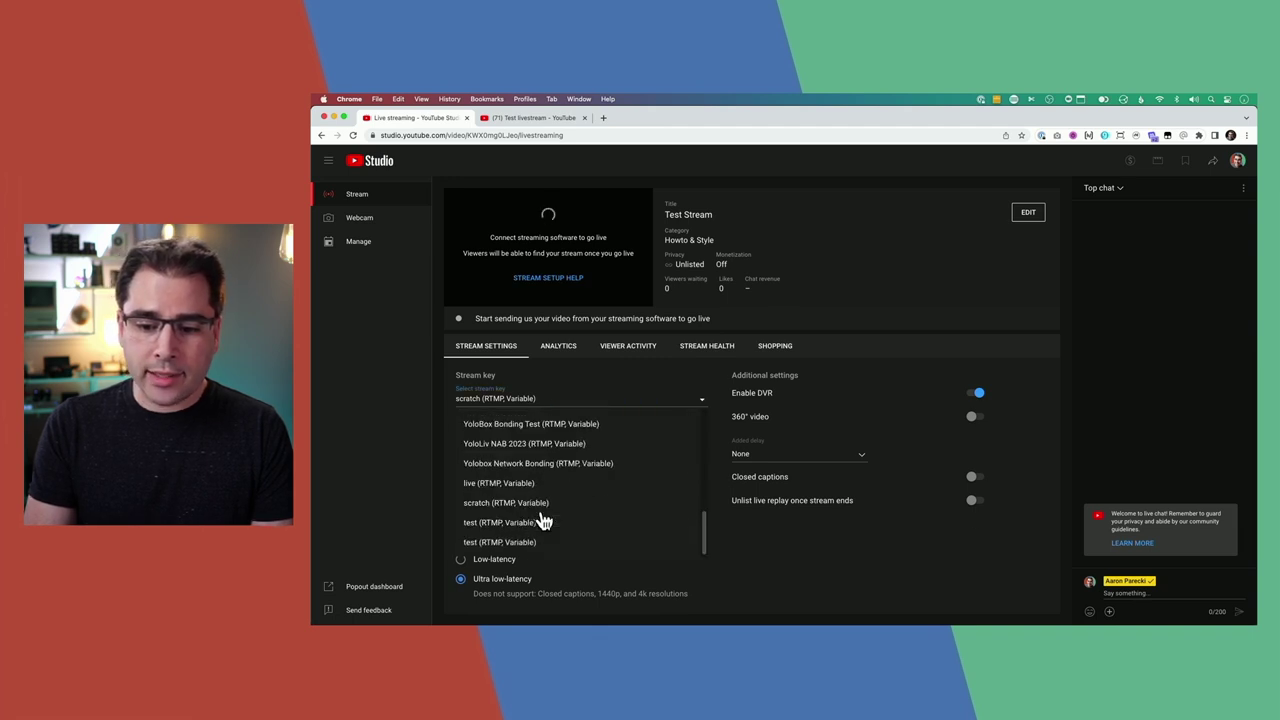
pyautogui.click(540, 520)
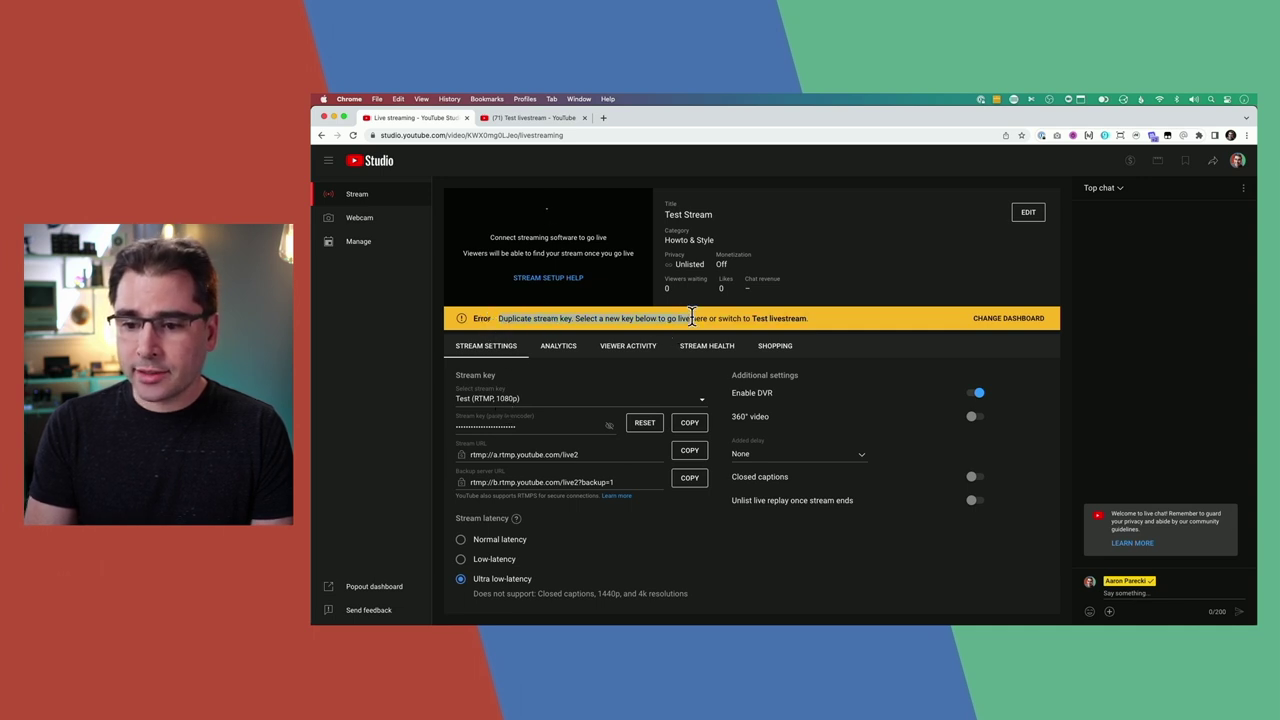
# - Read the duplicate key notice and switch the Test Stream's key back to scratch (RTMP, Variable)
pyautogui.moveTo(710, 318); pyautogui.dragTo(782, 320)
pyautogui.click(782, 320)
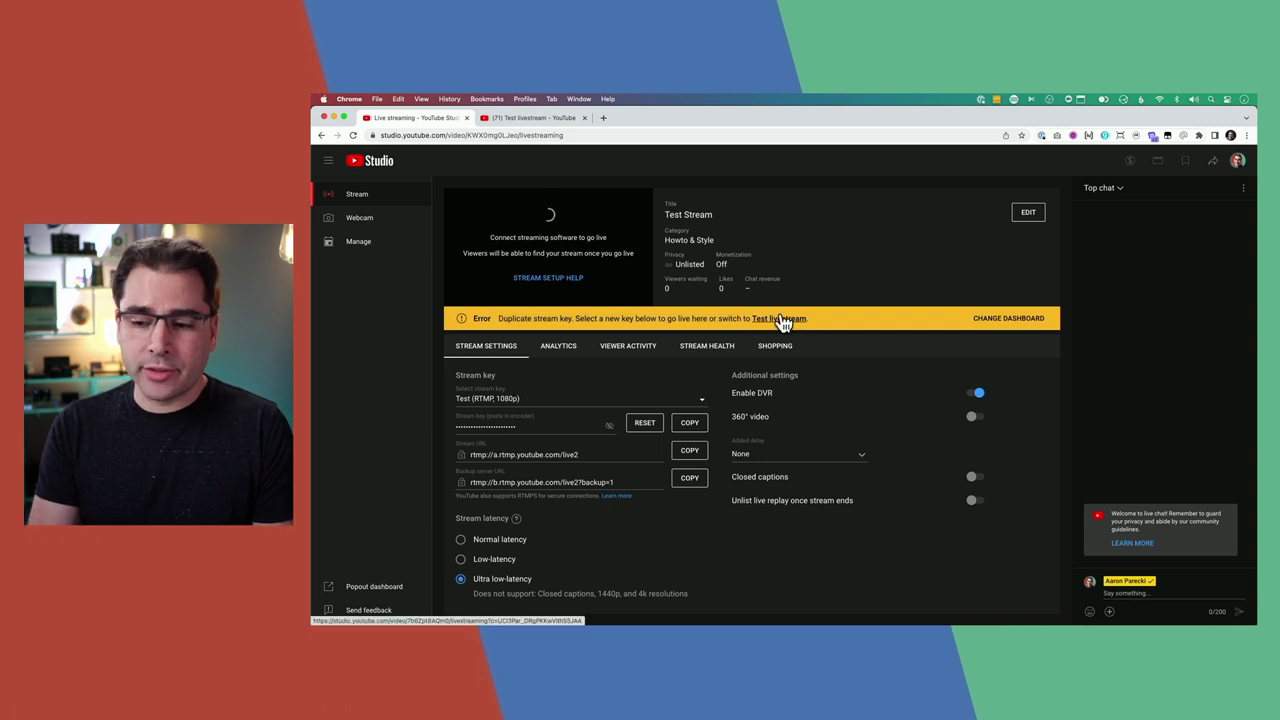
pyautogui.click(492, 401)
pyautogui.scroll(-5, 537, 508)
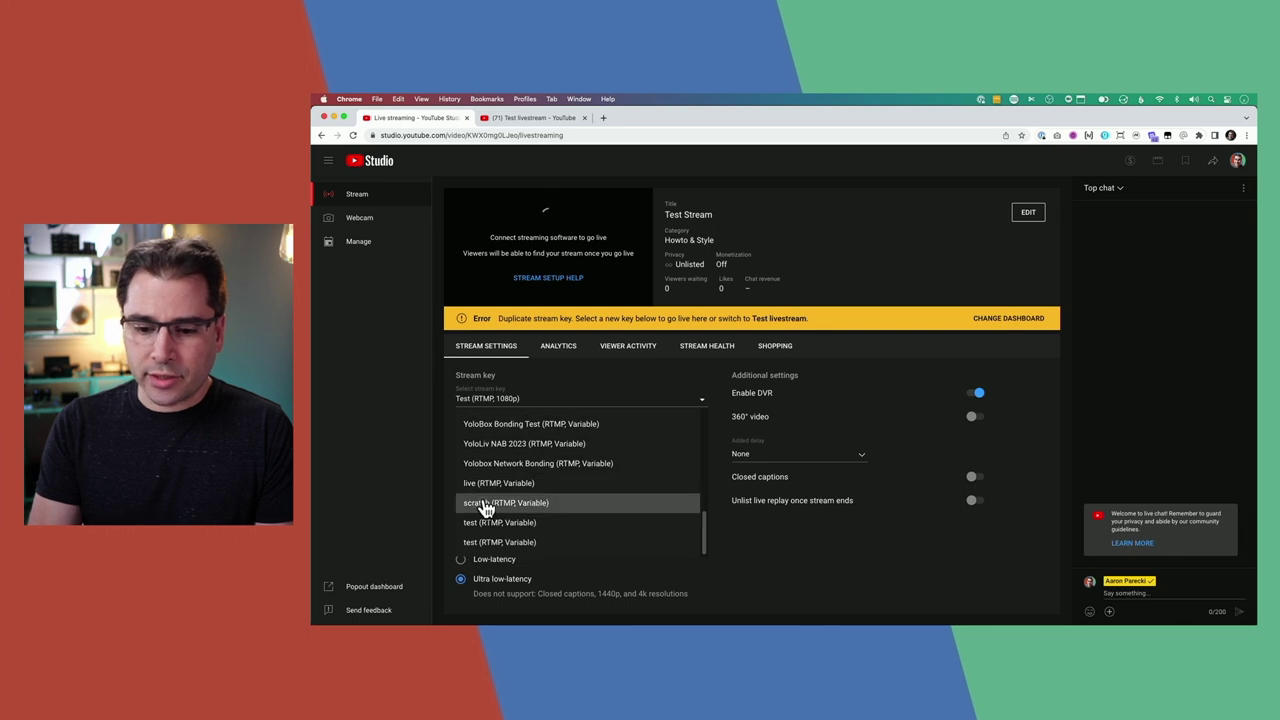
pyautogui.click(487, 506)
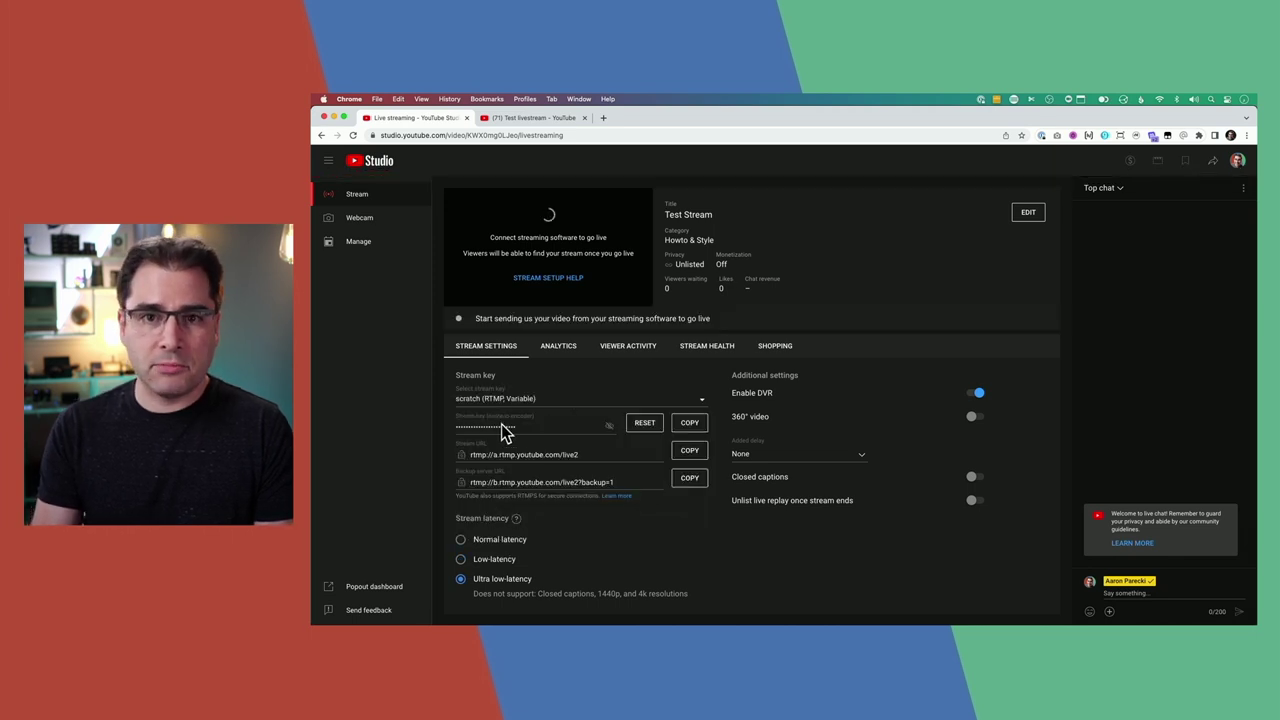
# - Return to the scheduled Test livestream's control room from the list of streams and copy its stream key
pyautogui.click(357, 245)
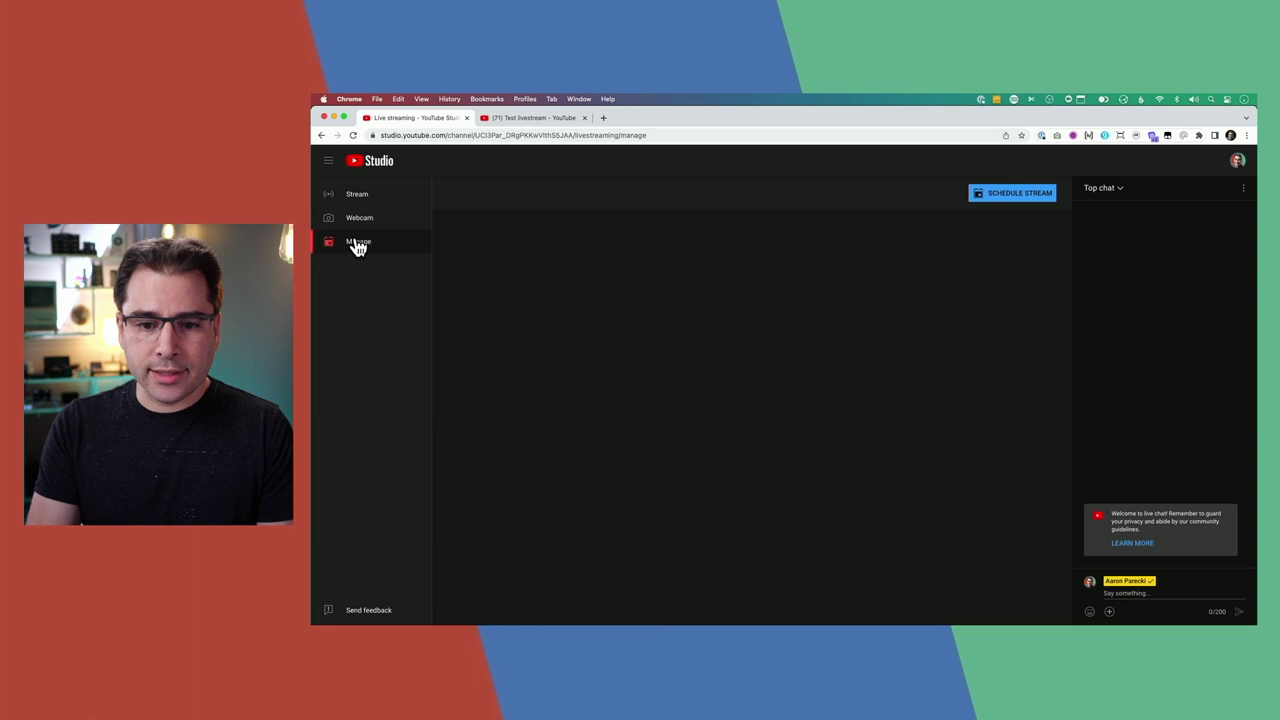
pyautogui.click(562, 272)
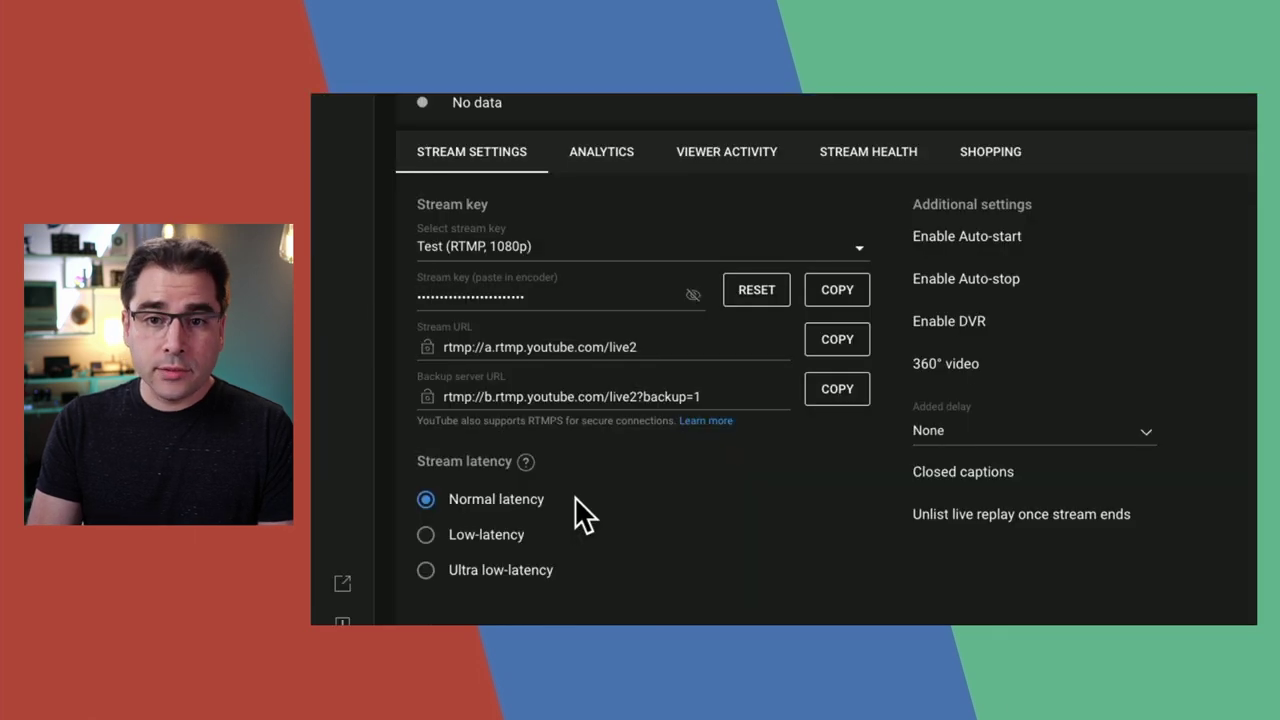
pyautogui.click(838, 296)
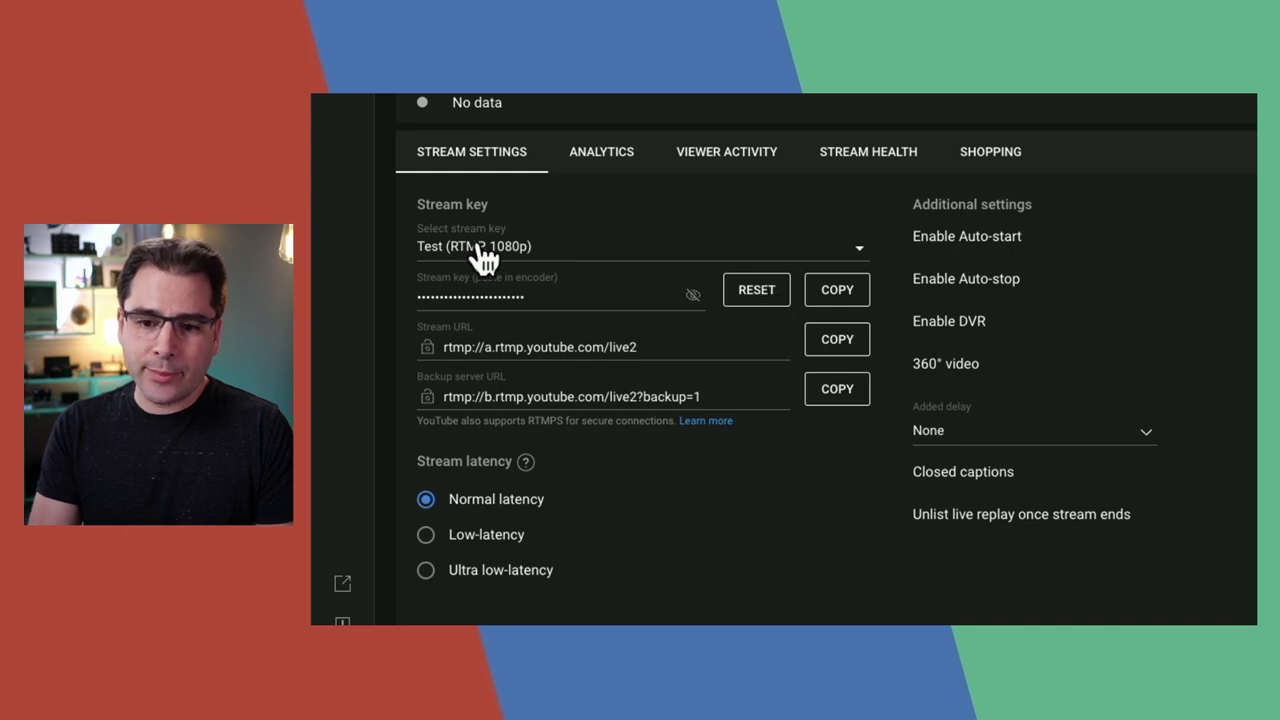
# - Set the Test livestream's stream latency to Low-latency
pyautogui.scroll(-1, 445, 300)
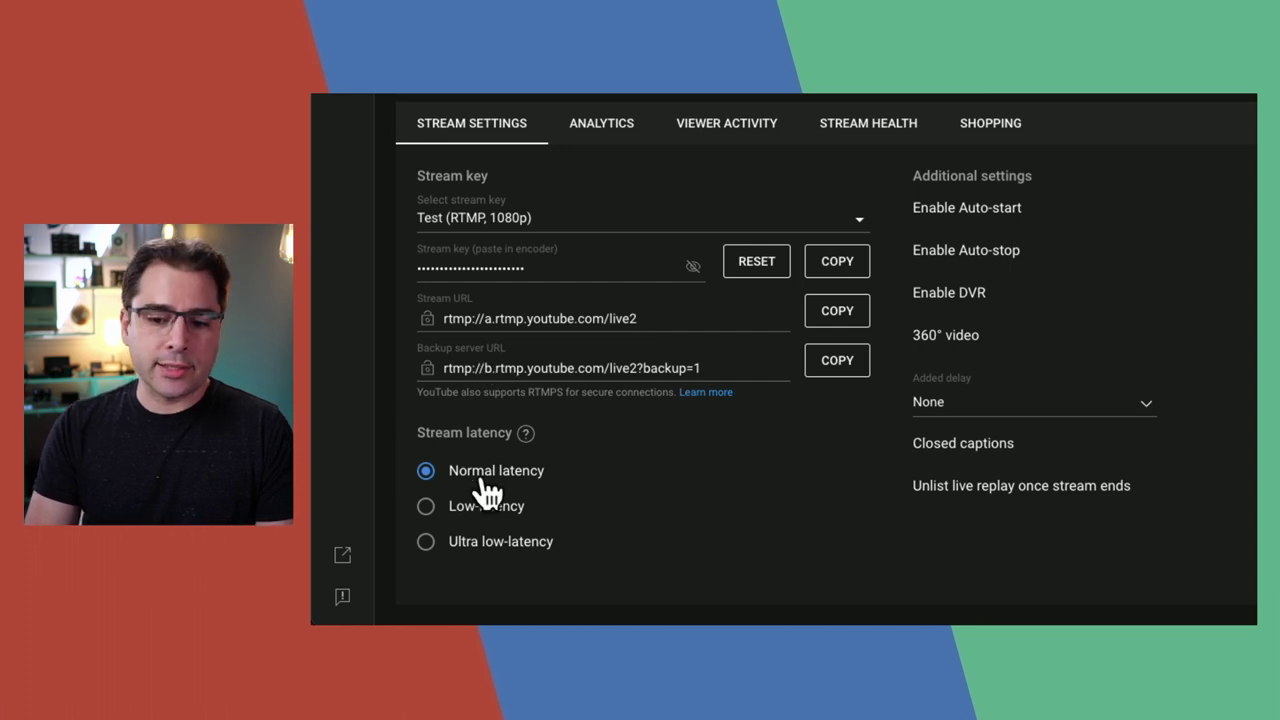
pyautogui.moveTo(526, 434)
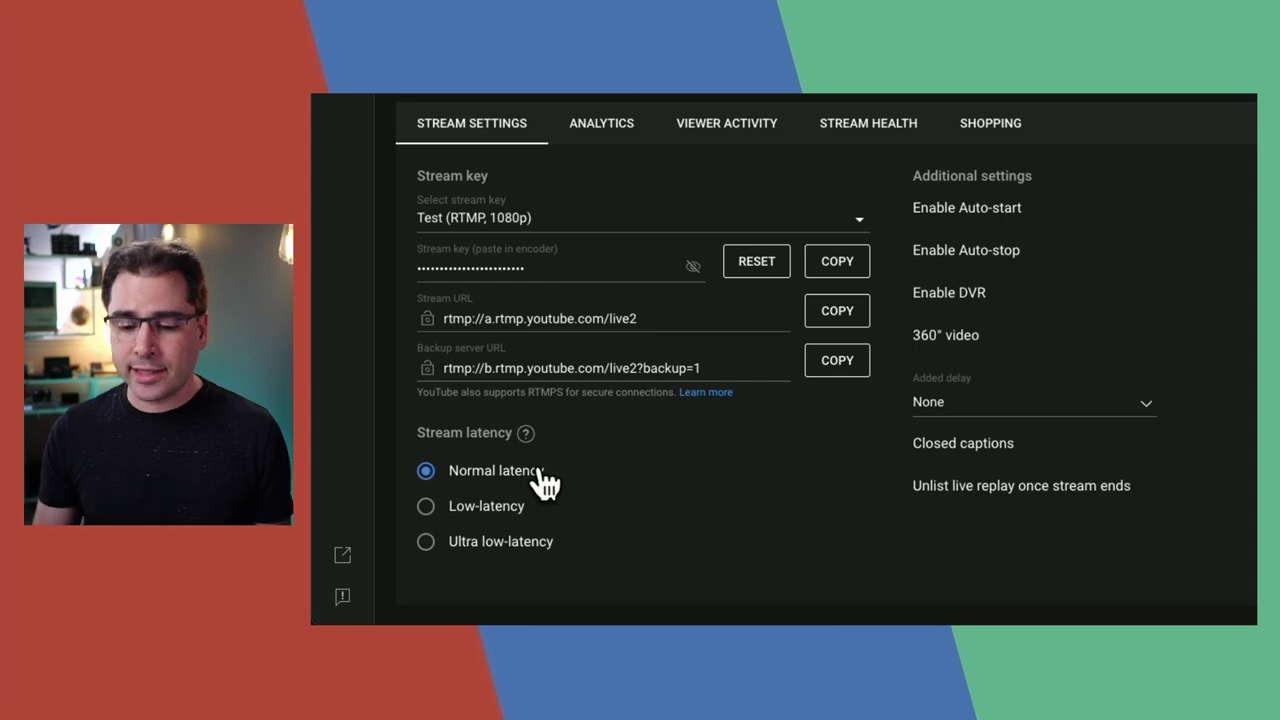
pyautogui.click(458, 506)
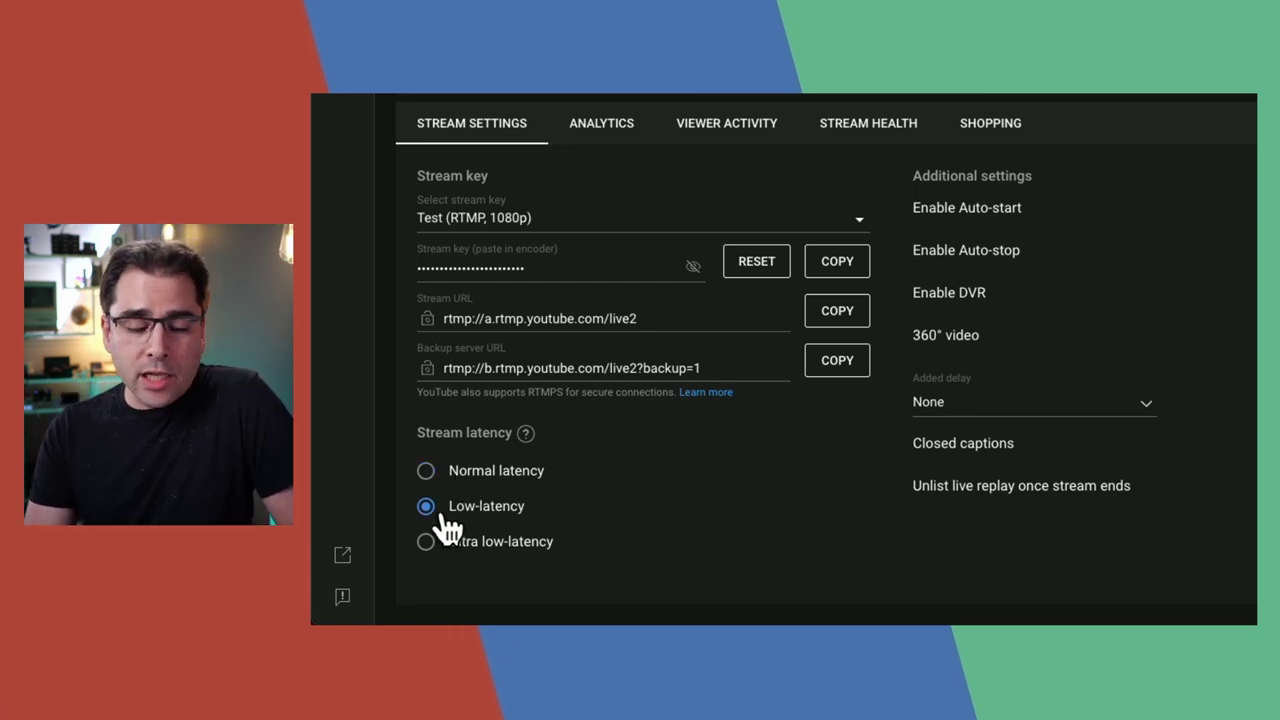
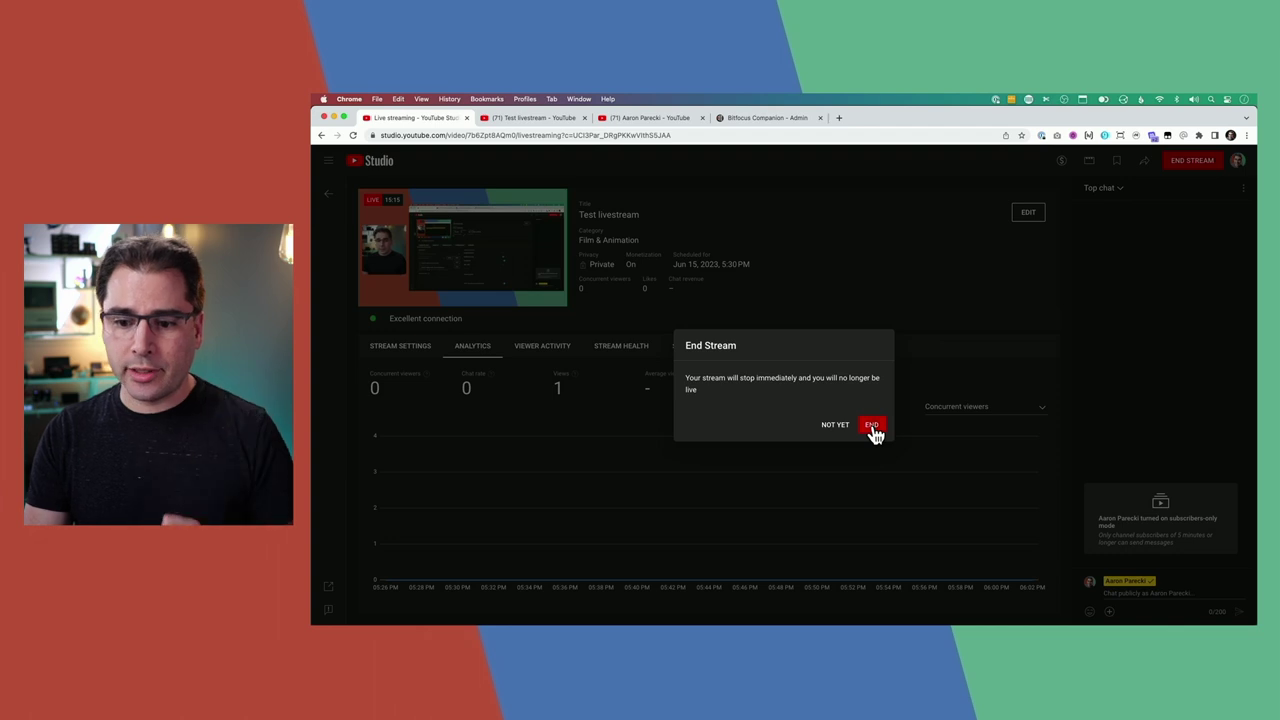
# - Finish ending the Test livestream and open the default Test Stream's dashboard
pyautogui.click(328, 162)
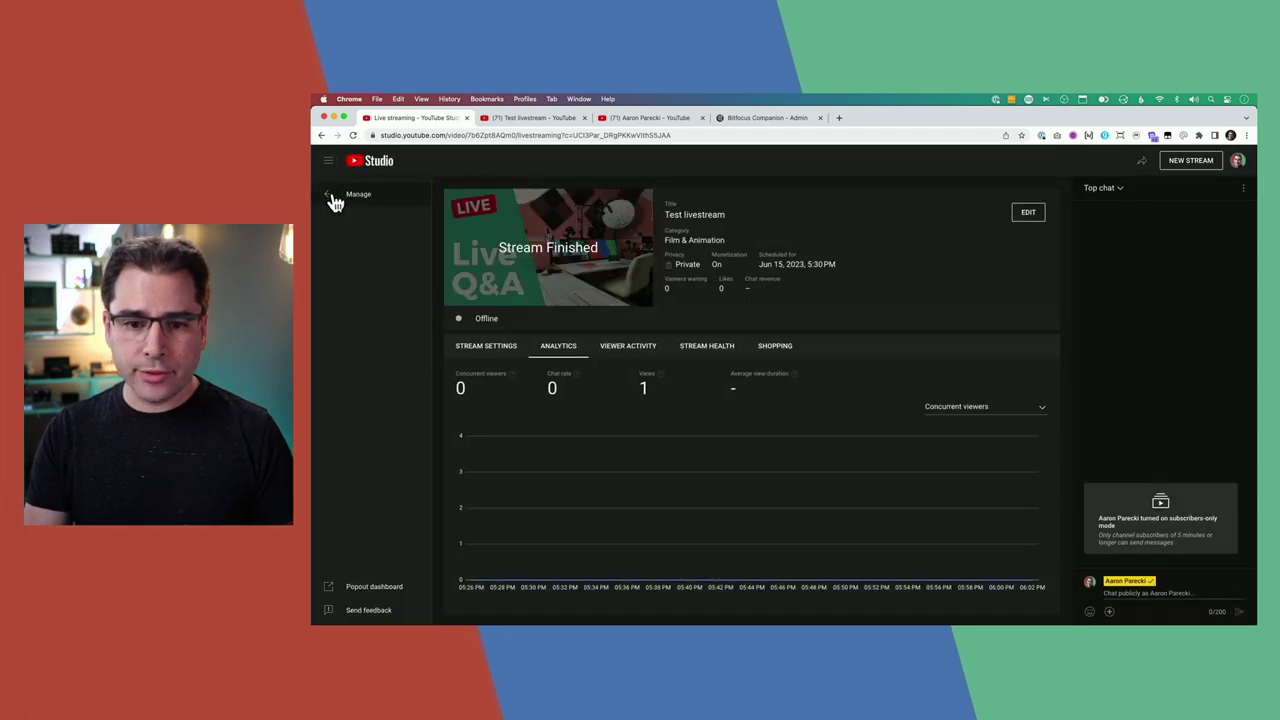
pyautogui.click(332, 196)
pyautogui.click(364, 196)
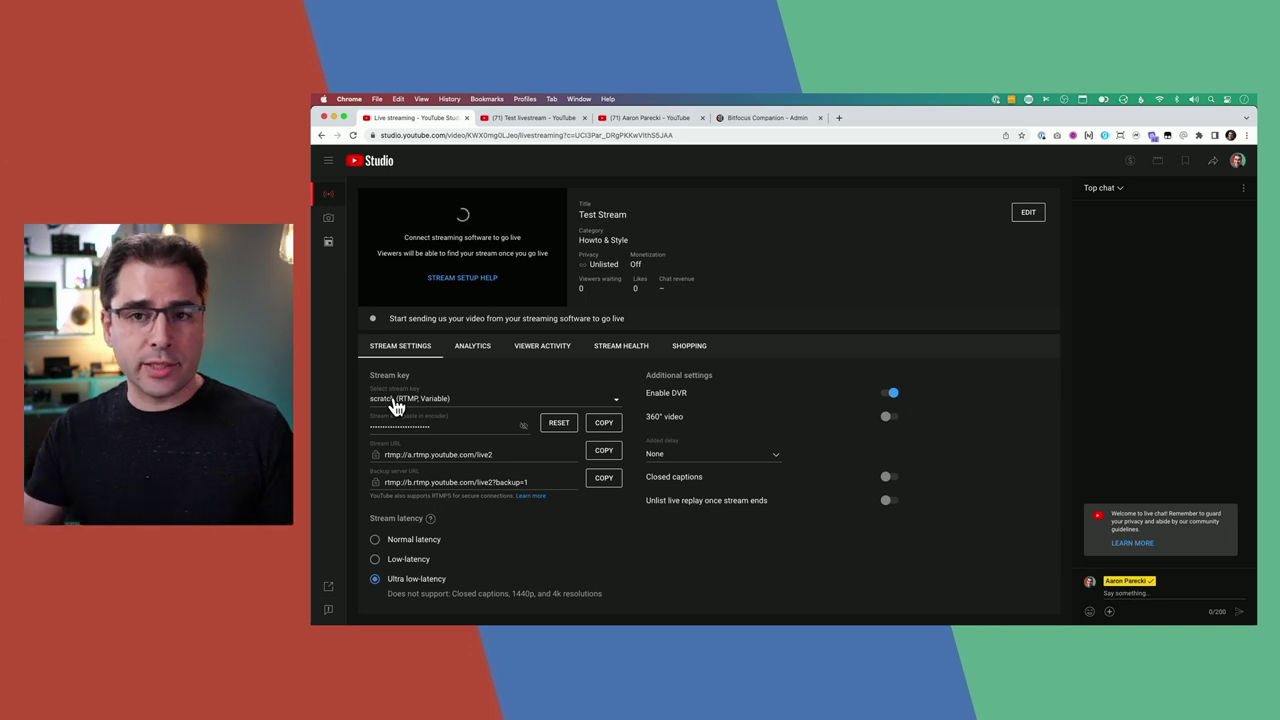
# - Look at the channel's home page with its upcoming live streams, and return to the Test Stream dashboard
pyautogui.press('super+3')
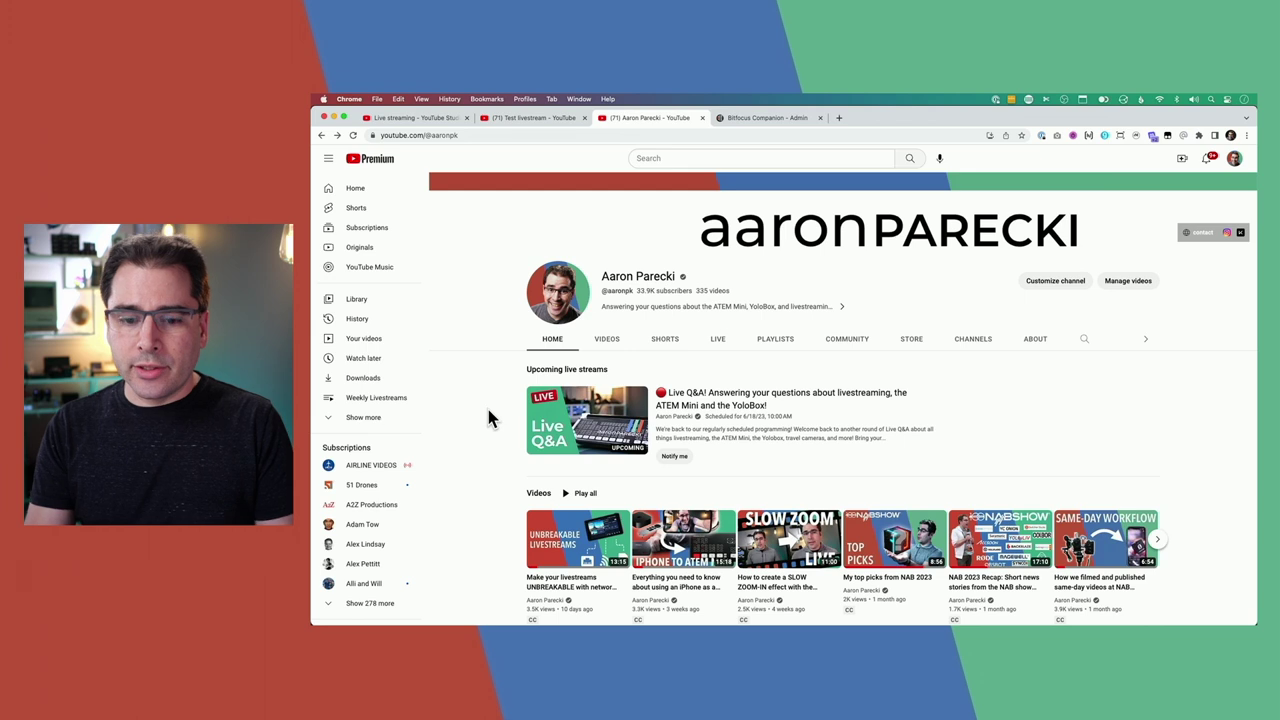
pyautogui.press('super+1')
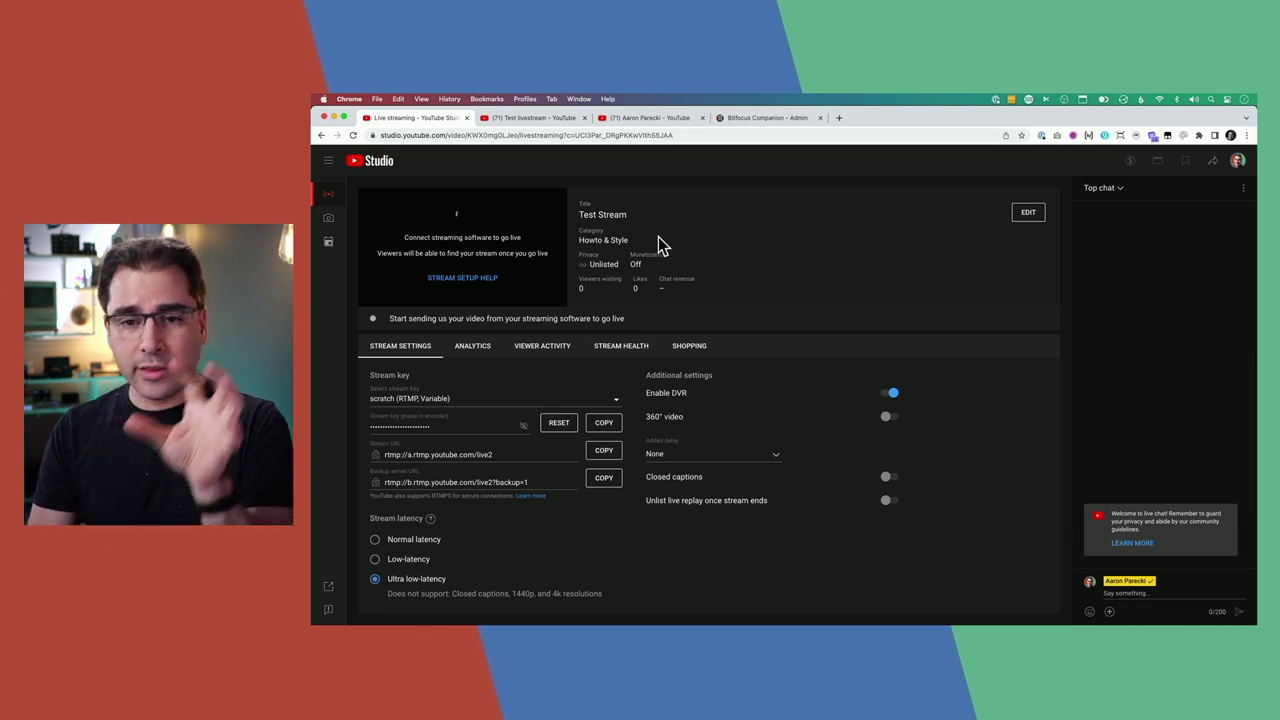
# - Open the Test Stream's settings for editing and change its visibility to Public
pyautogui.click(1027, 213)
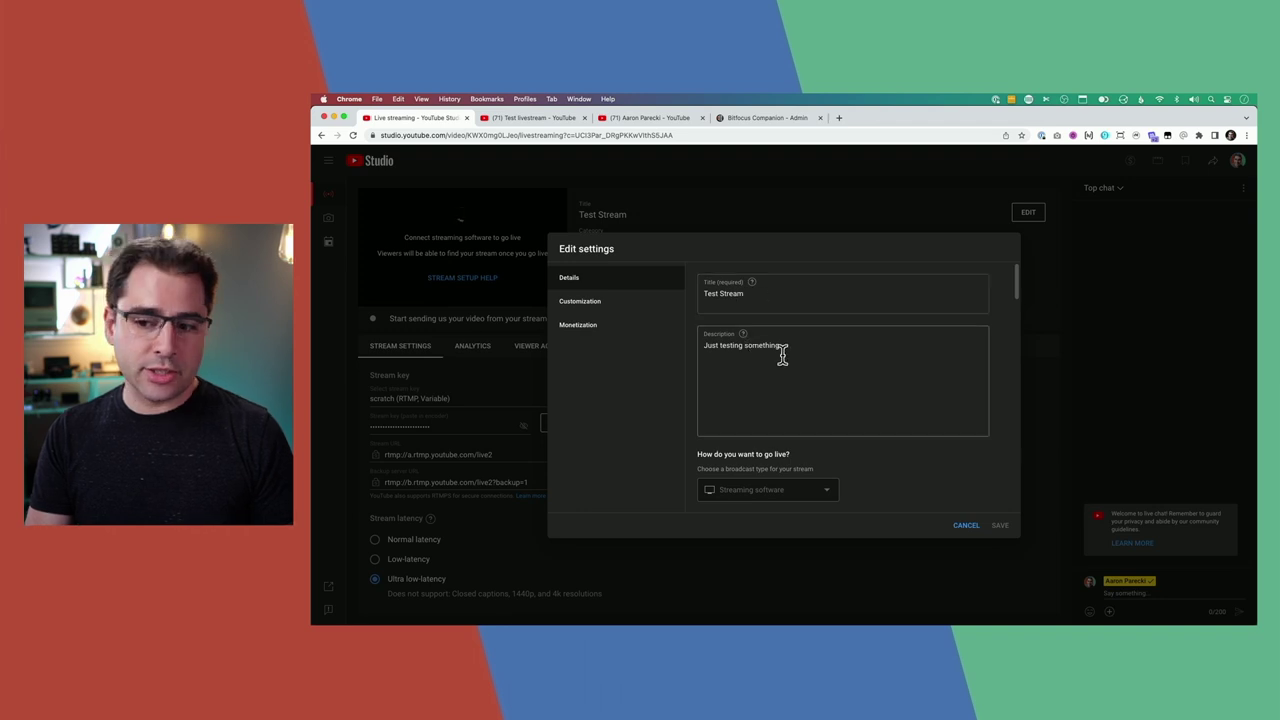
pyautogui.scroll(-4, 800, 367)
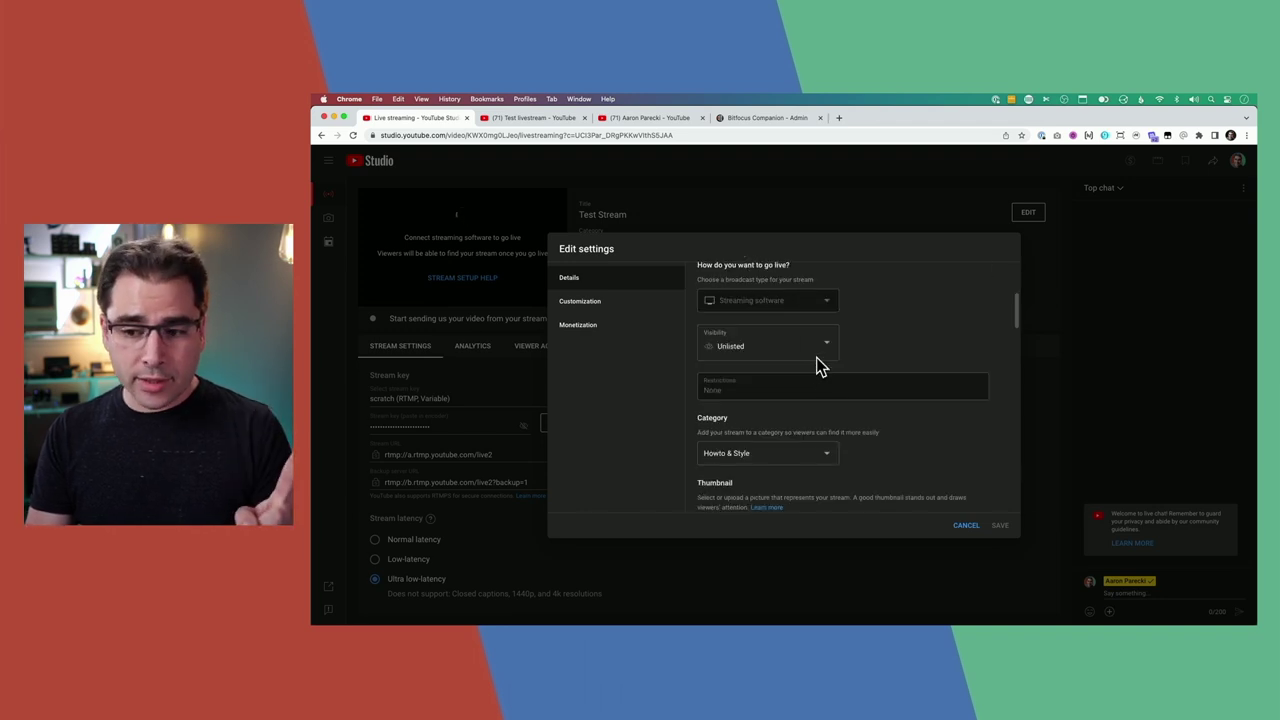
pyautogui.click(733, 345)
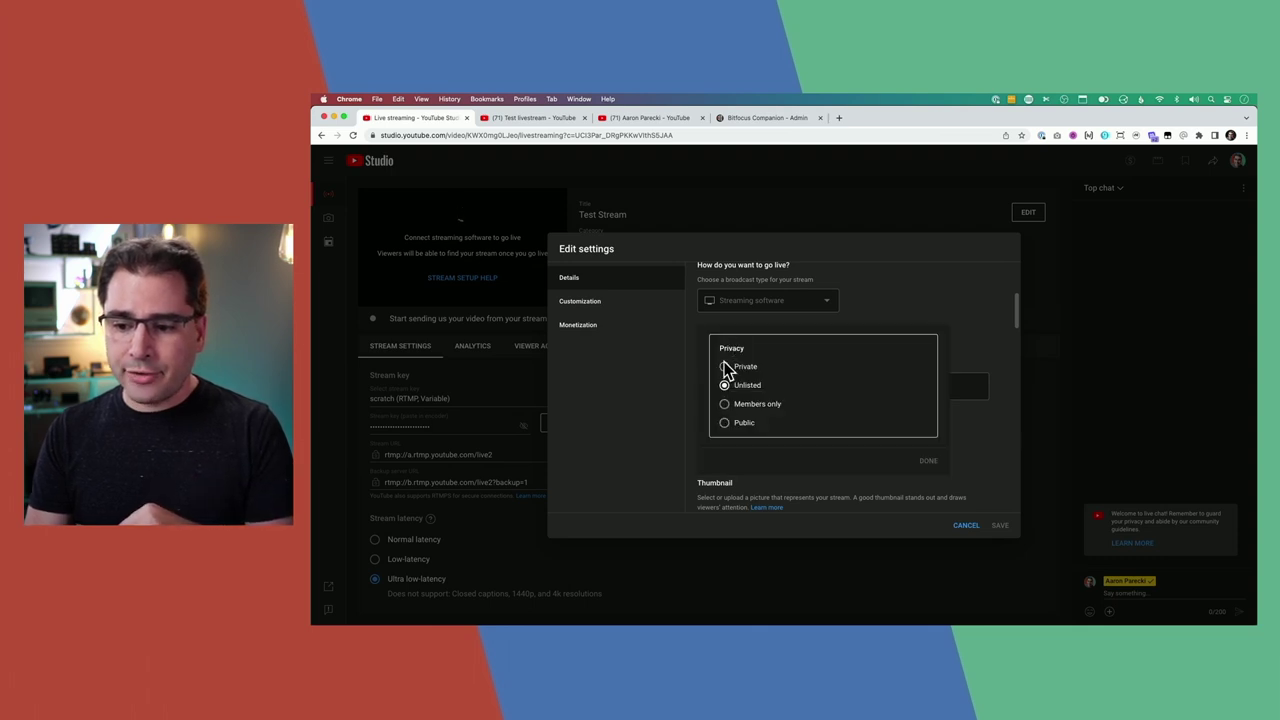
pyautogui.click(724, 424)
pyautogui.click(929, 463)
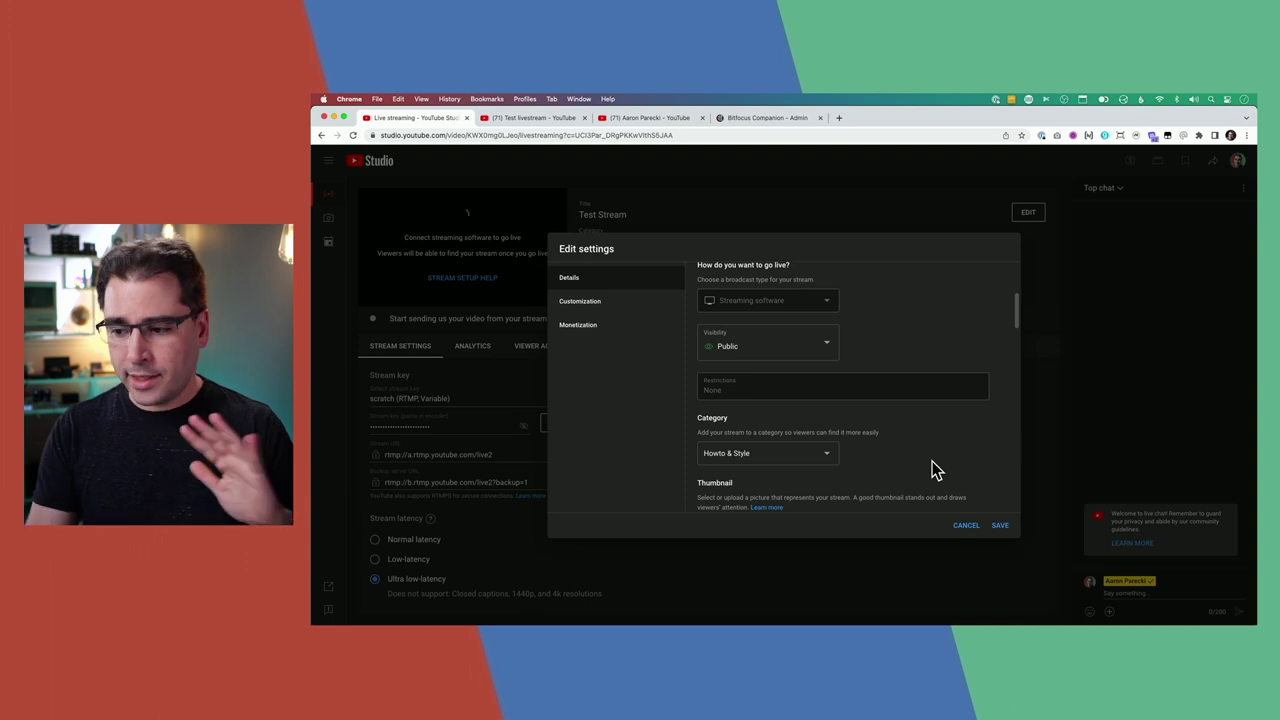
# - Set the Test Stream's visibility to Unlisted, look over the remaining details, and save the settings
pyautogui.click(817, 346)
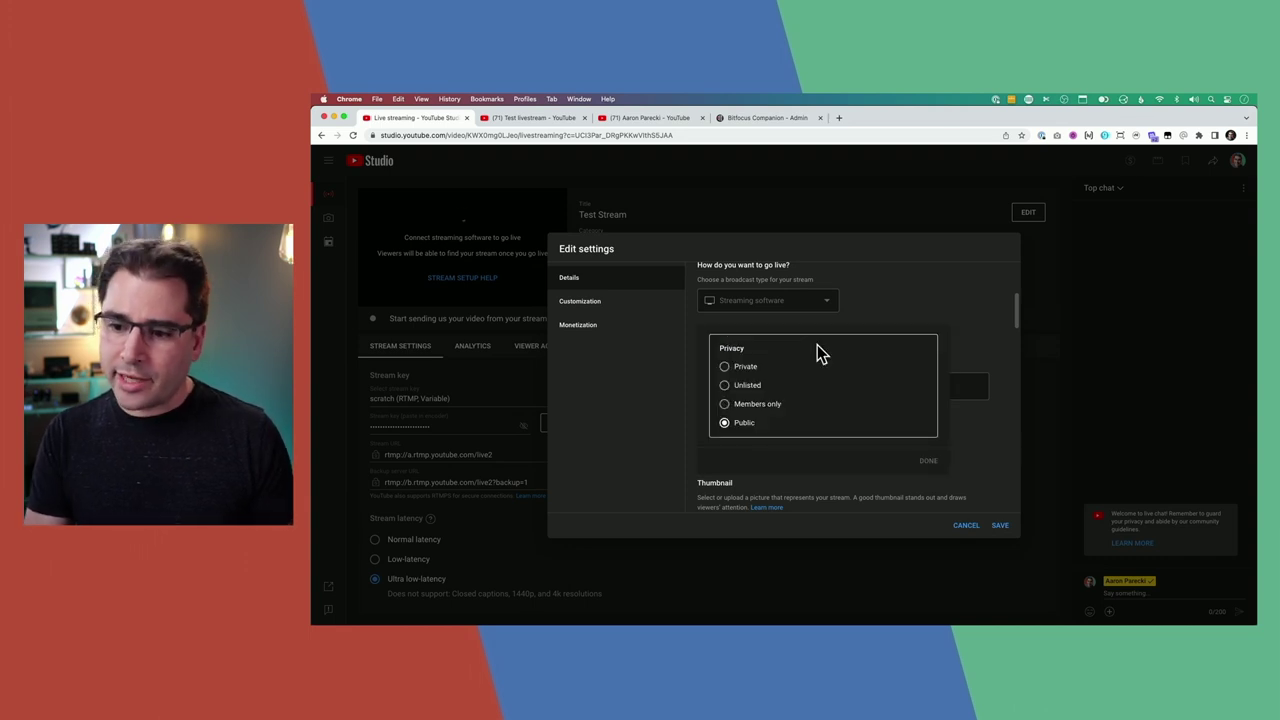
pyautogui.click(725, 386)
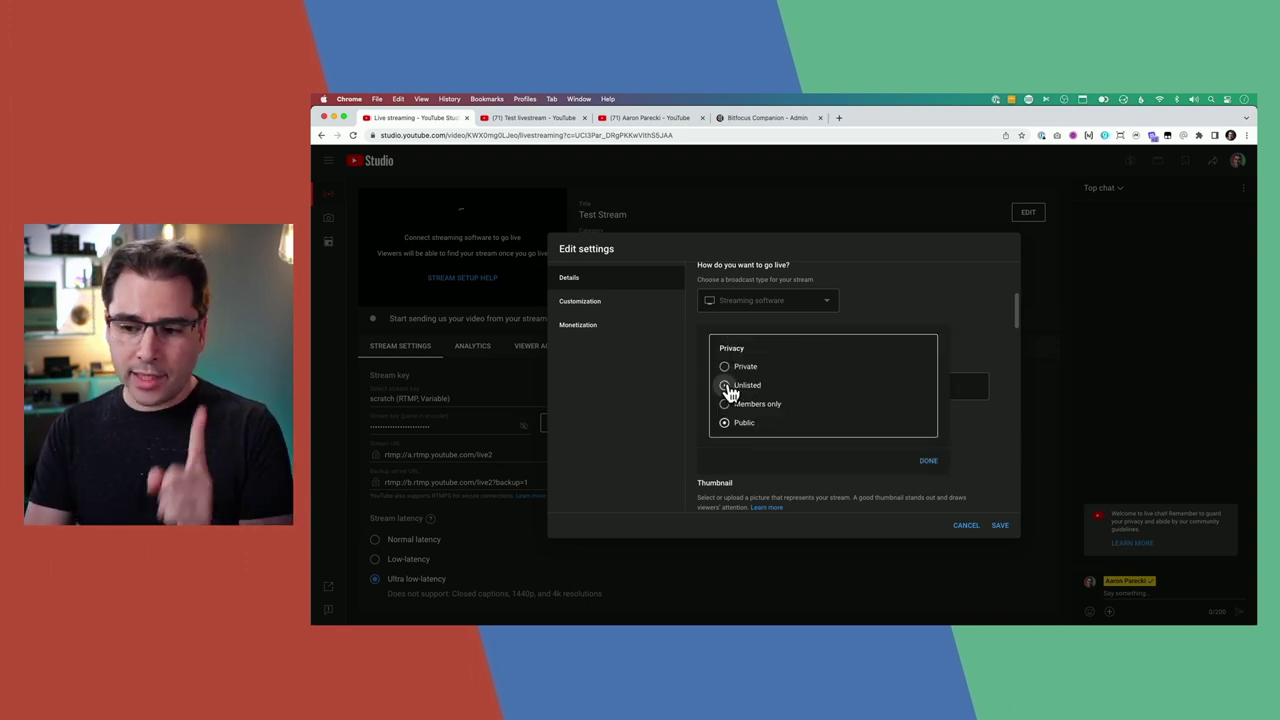
pyautogui.click(929, 461)
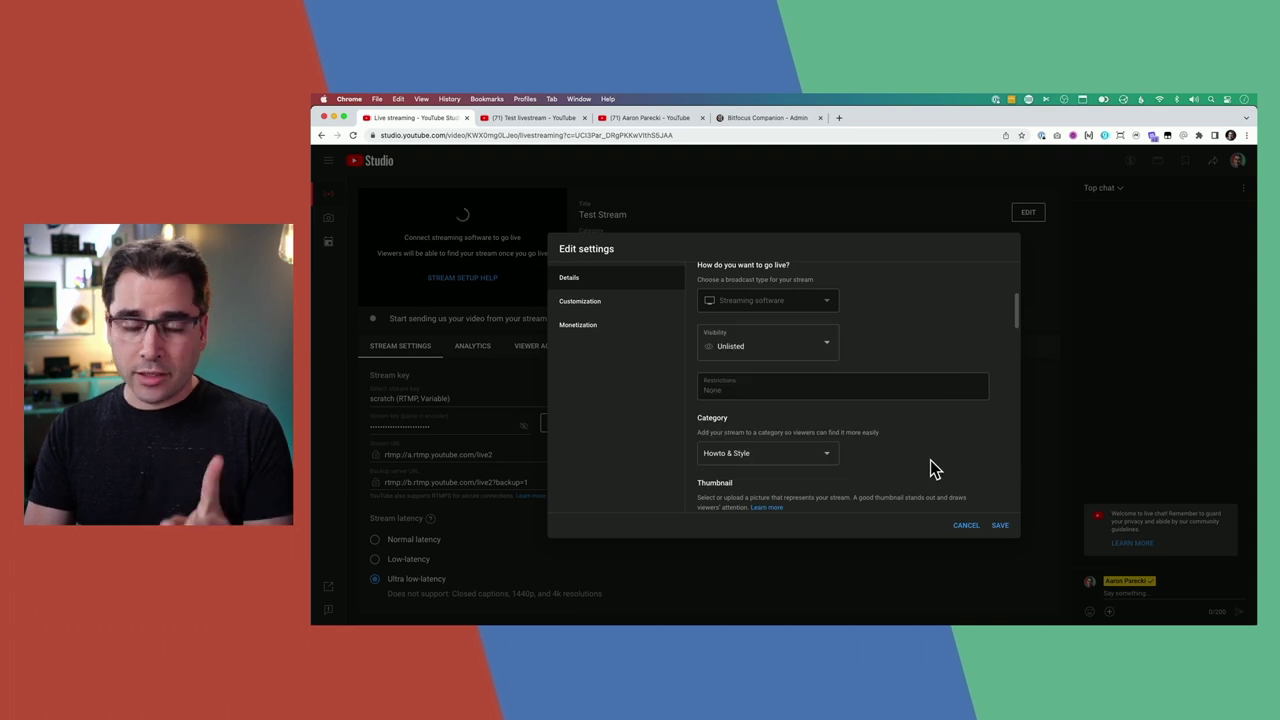
pyautogui.scroll(-3, 930, 460)
pyautogui.scroll(-4, 930, 463)
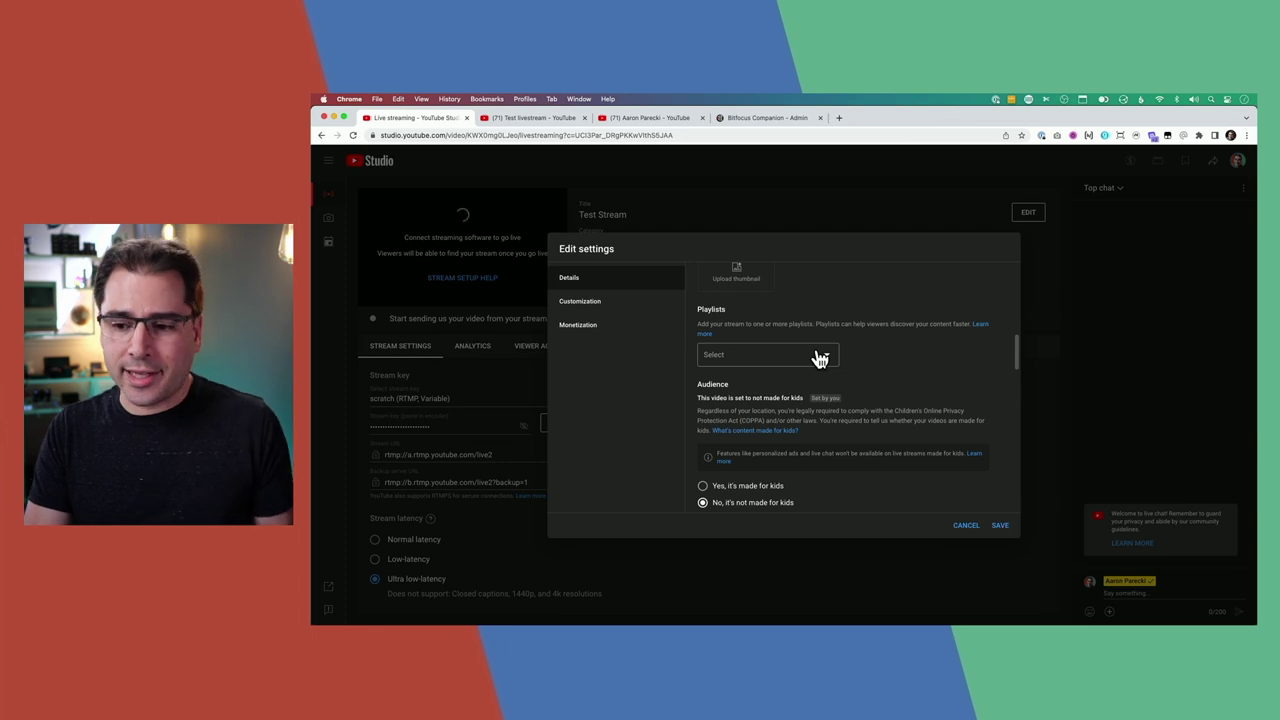
pyautogui.click(1000, 525)
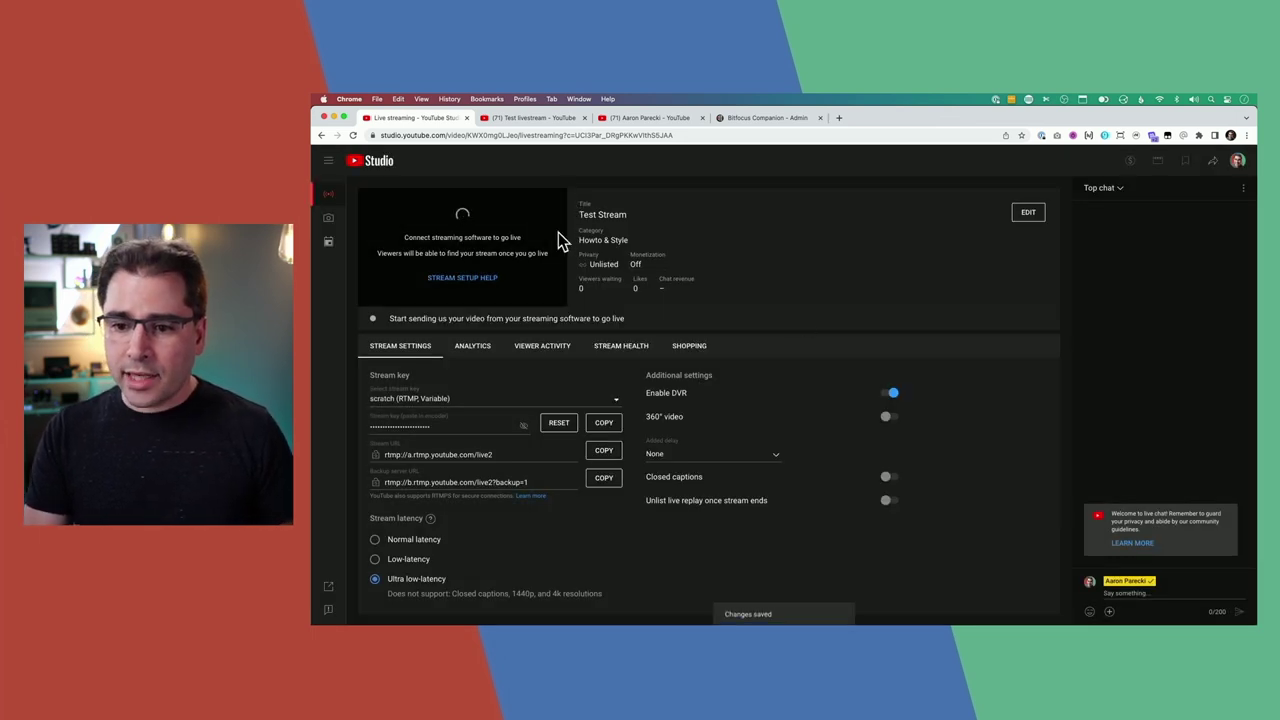
# - Try assigning the Web Presenter HD (RTMP, 1080p) stream key to the Test Stream
pyautogui.click(1026, 212)
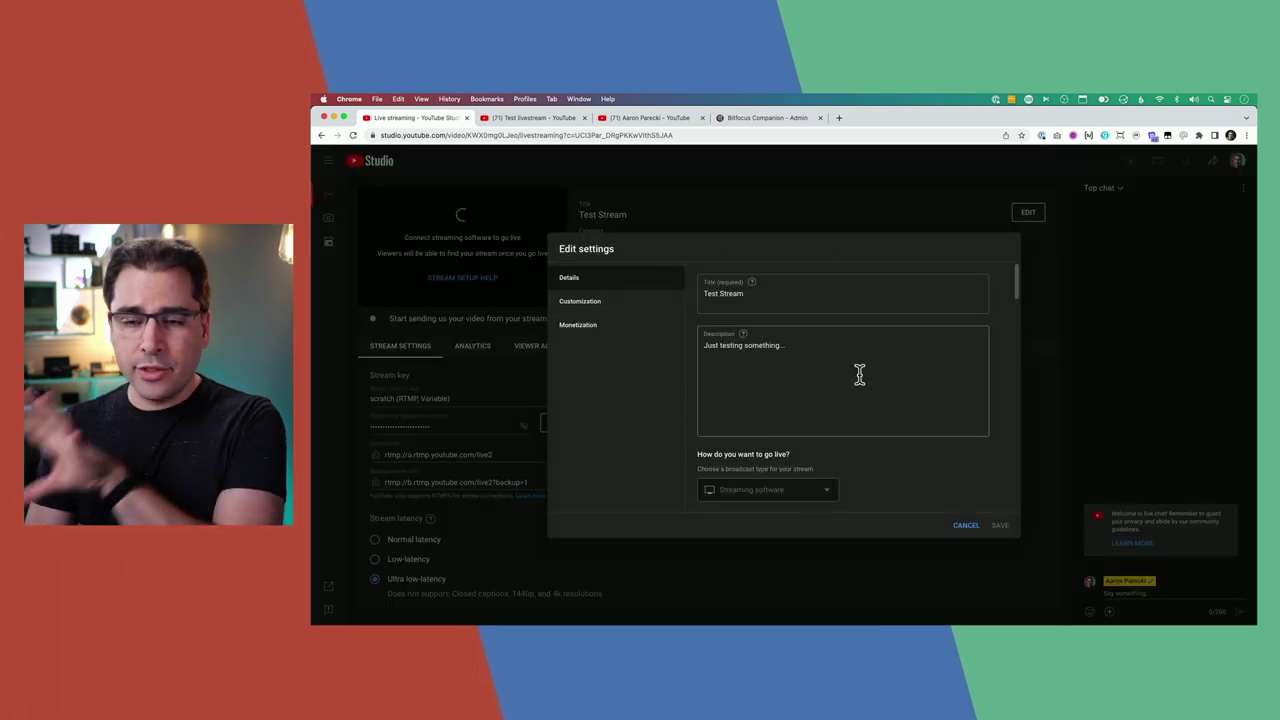
pyautogui.click(967, 526)
pyautogui.click(397, 400)
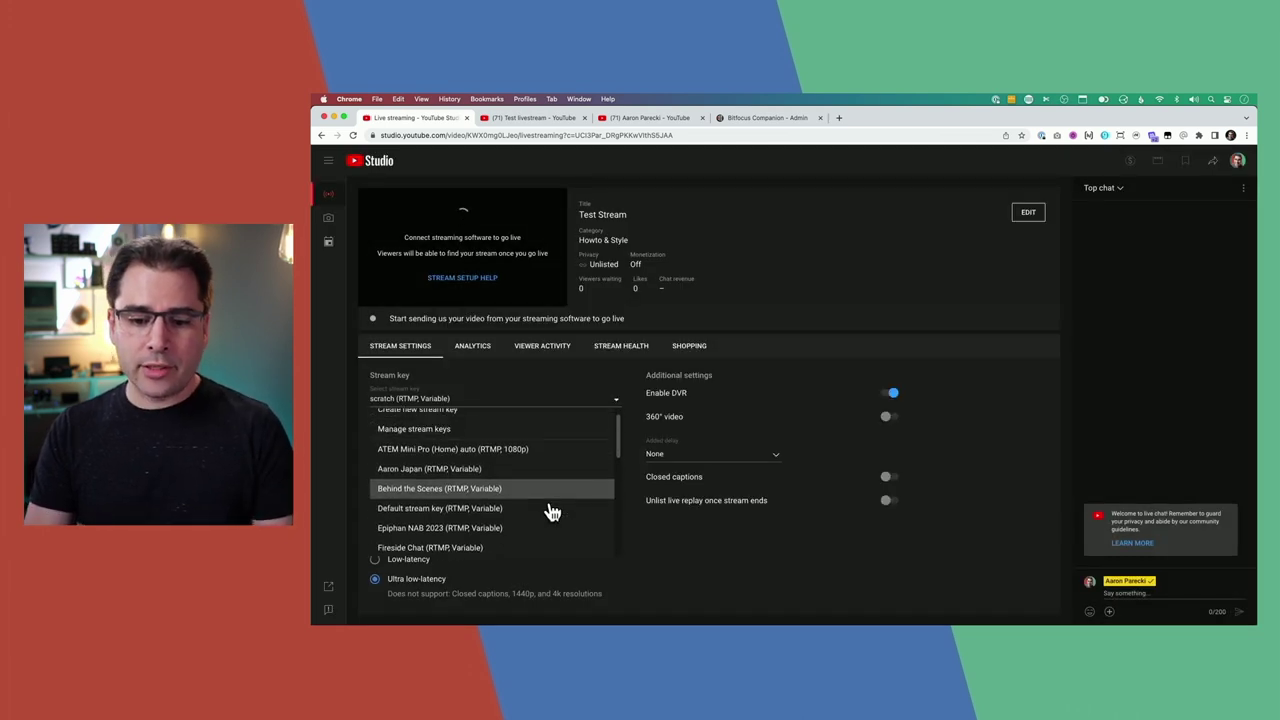
pyautogui.scroll(-2, 549, 509)
pyautogui.scroll(-10, 552, 511)
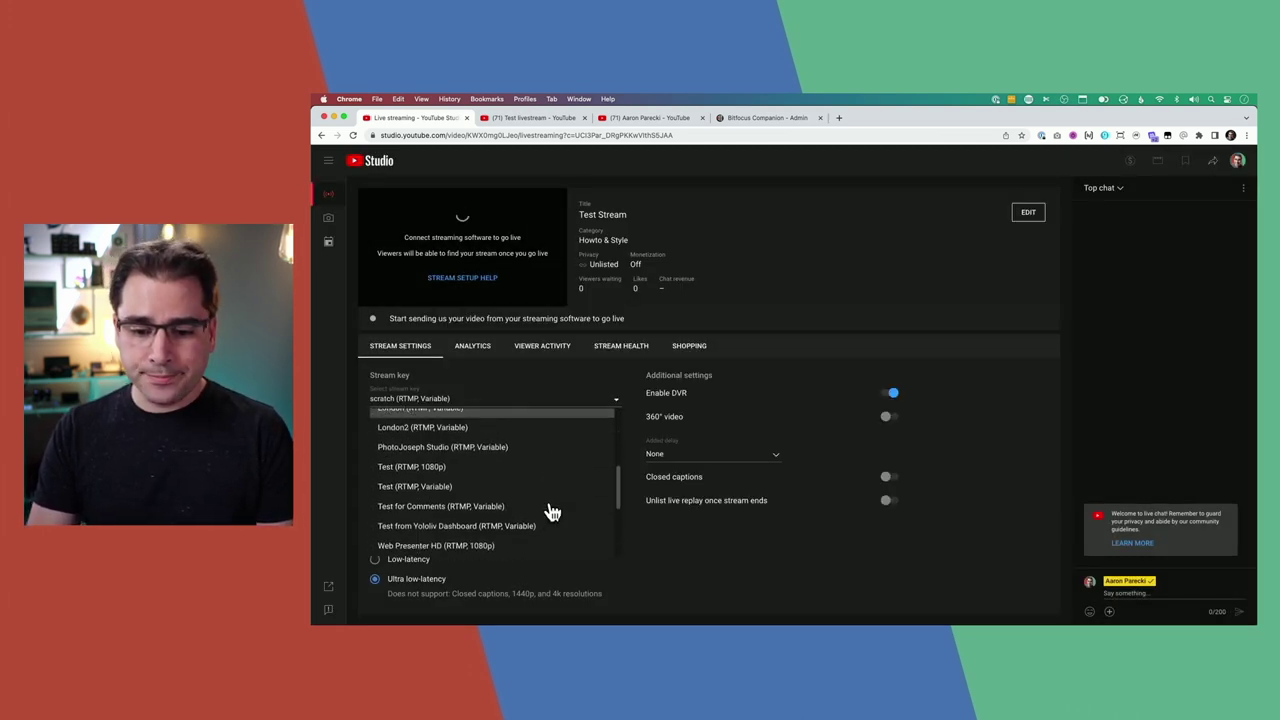
pyautogui.scroll(-1, 527, 527)
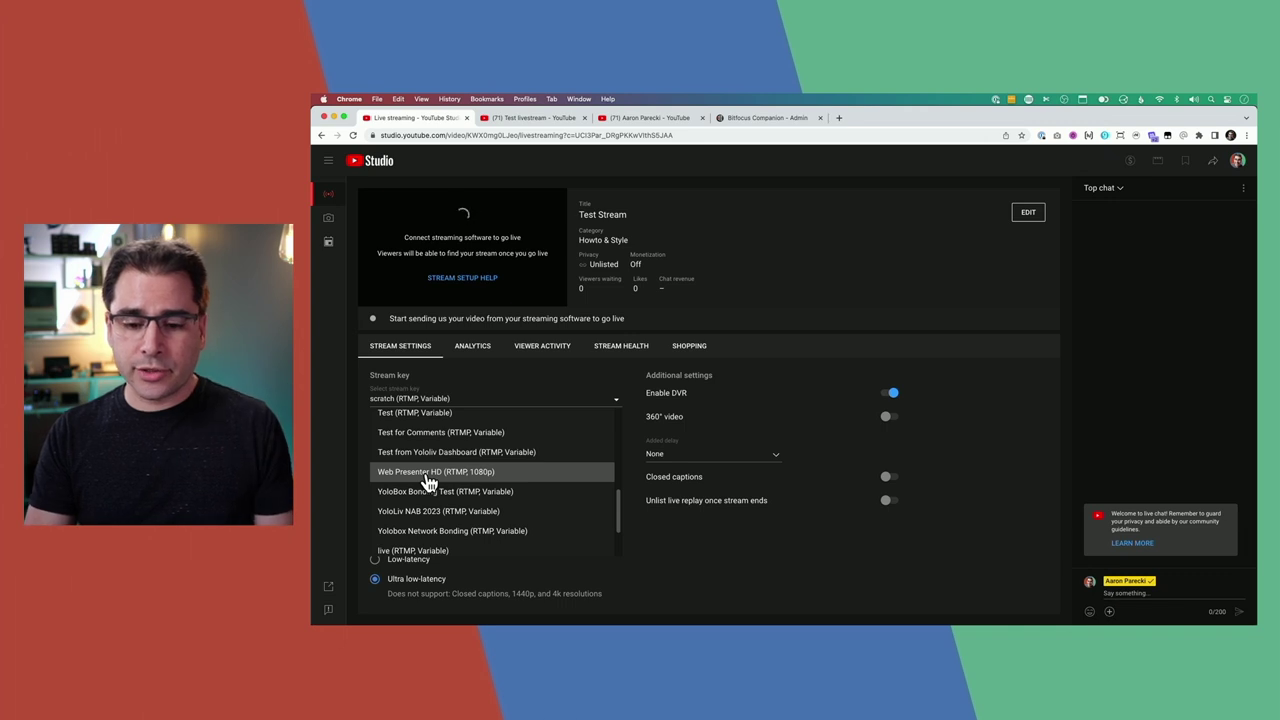
pyautogui.click(565, 476)
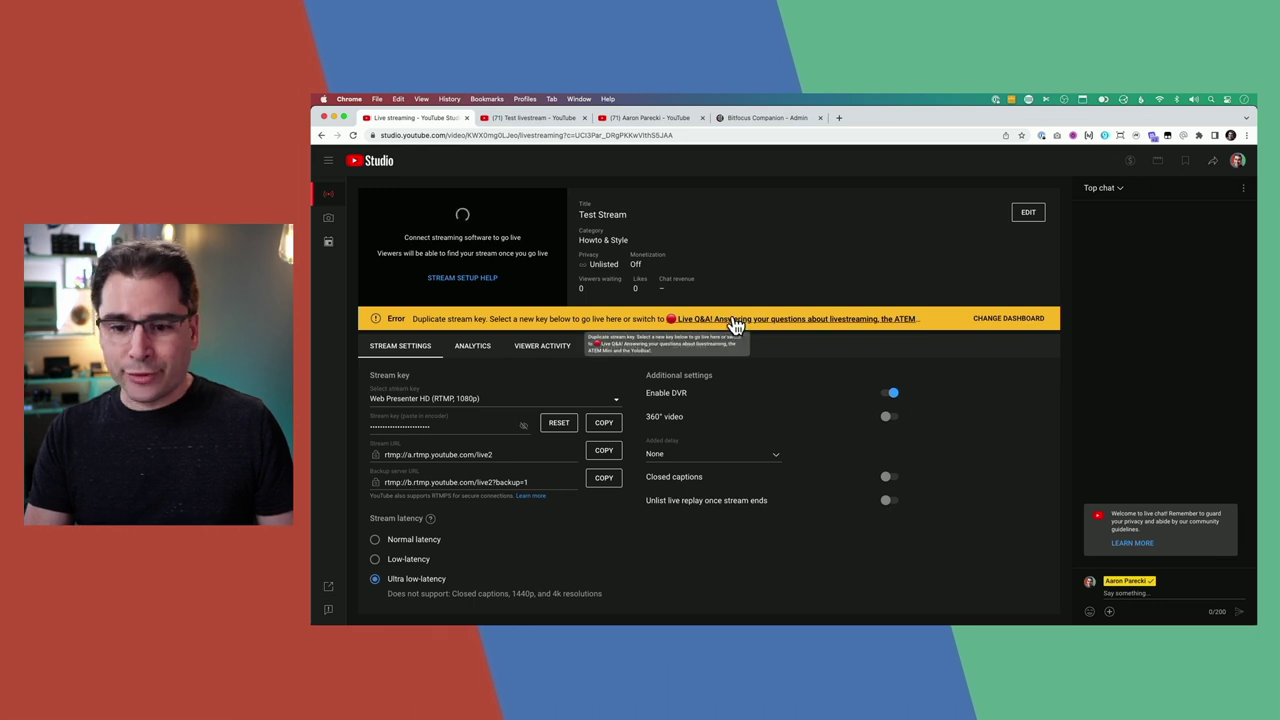
# - Select the Test (RTMP, 1080p) stream key for the Test Stream and copy the key to the clipboard
pyautogui.click(483, 403)
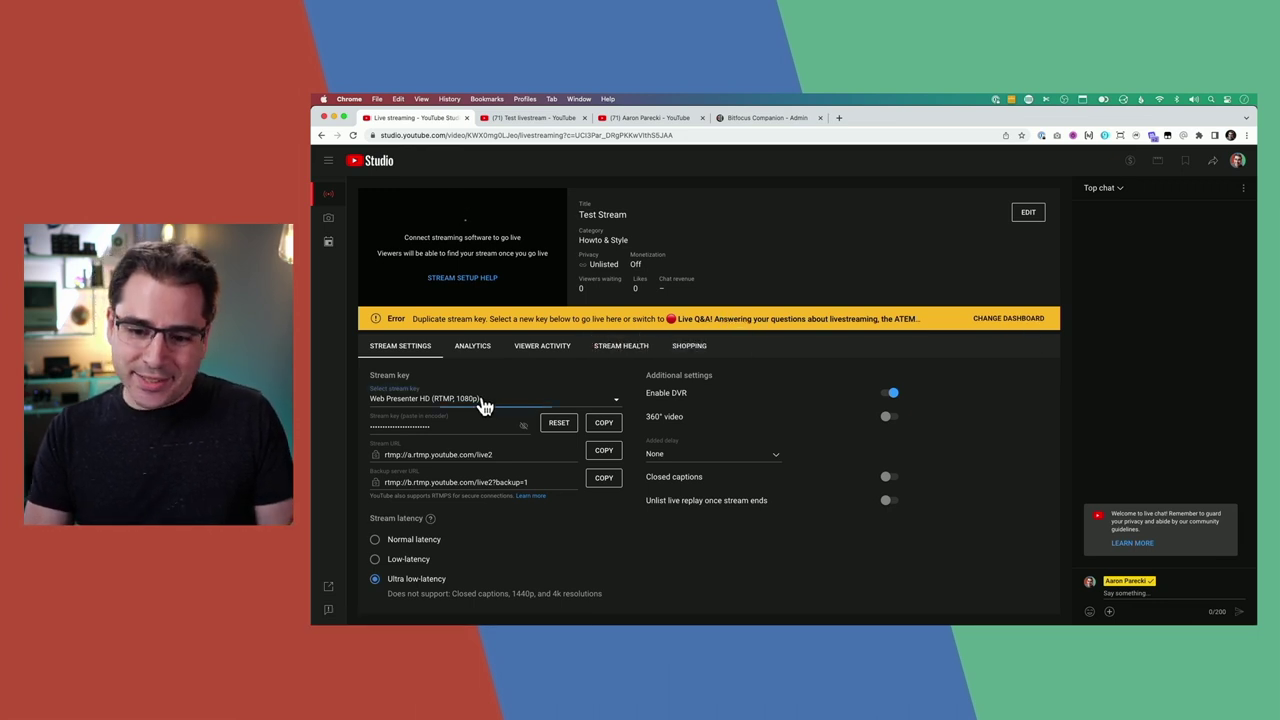
pyautogui.scroll(2, 457, 509)
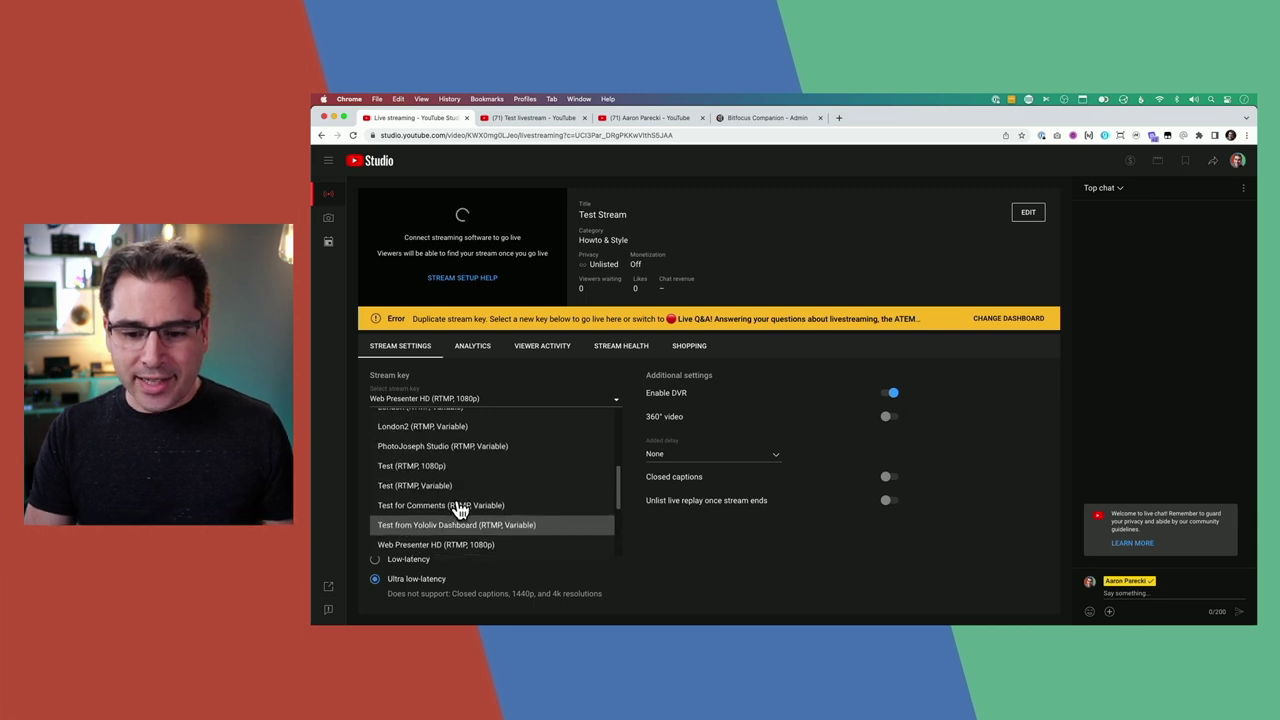
pyautogui.scroll(2, 429, 477)
pyautogui.click(429, 477)
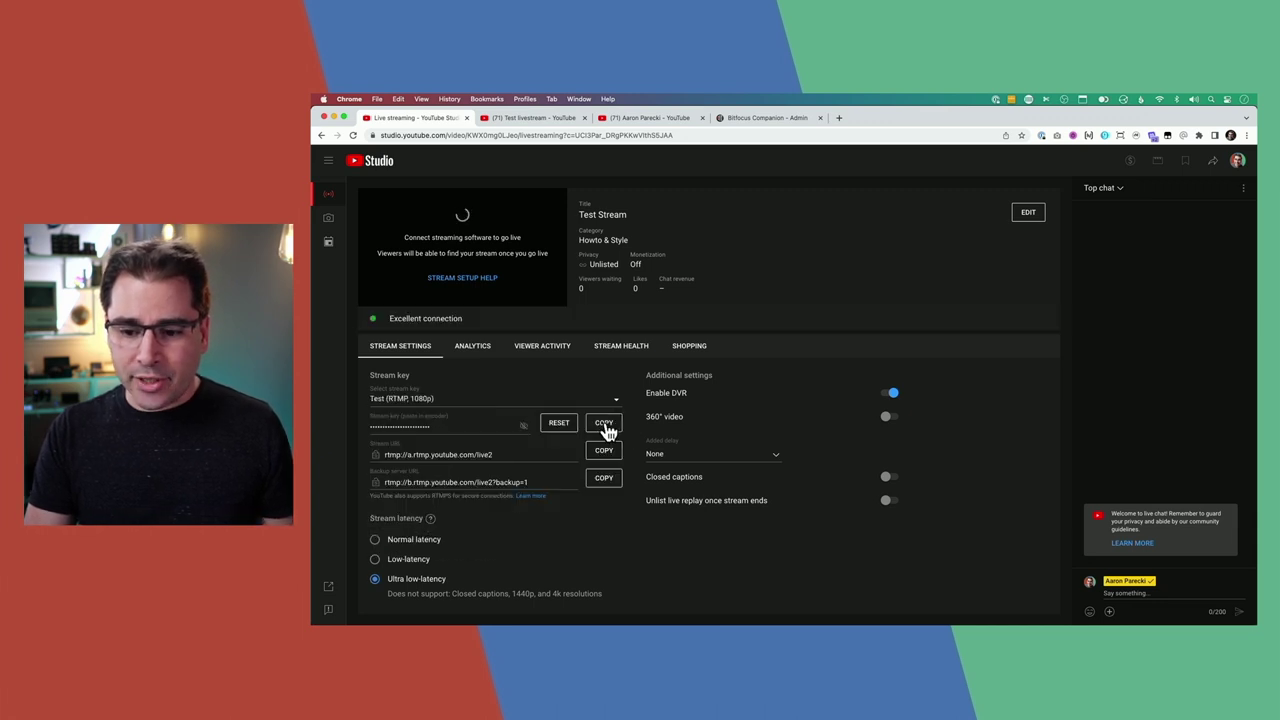
pyautogui.click(607, 428)
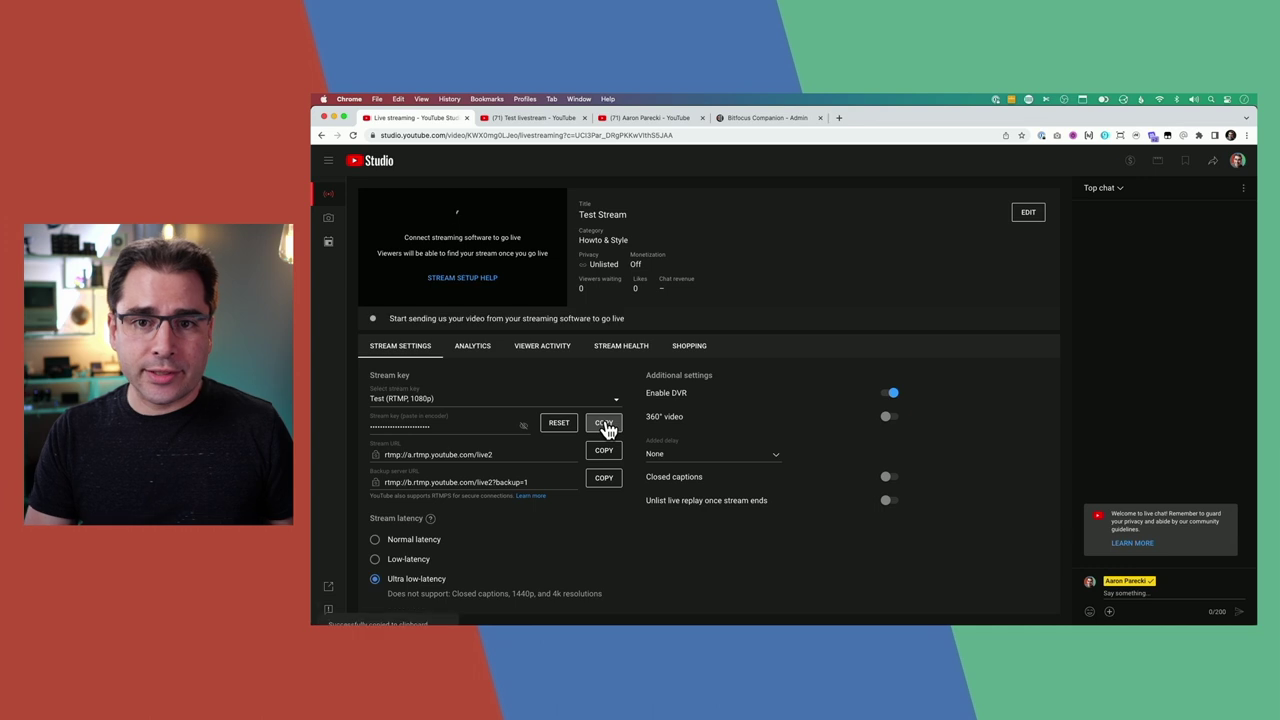
# - Switch to Blackmagic Web Presenter Setup, put the live stream on air, and return to the Test Stream dashboard in YouTube Studio
pyautogui.press('super+Tab')
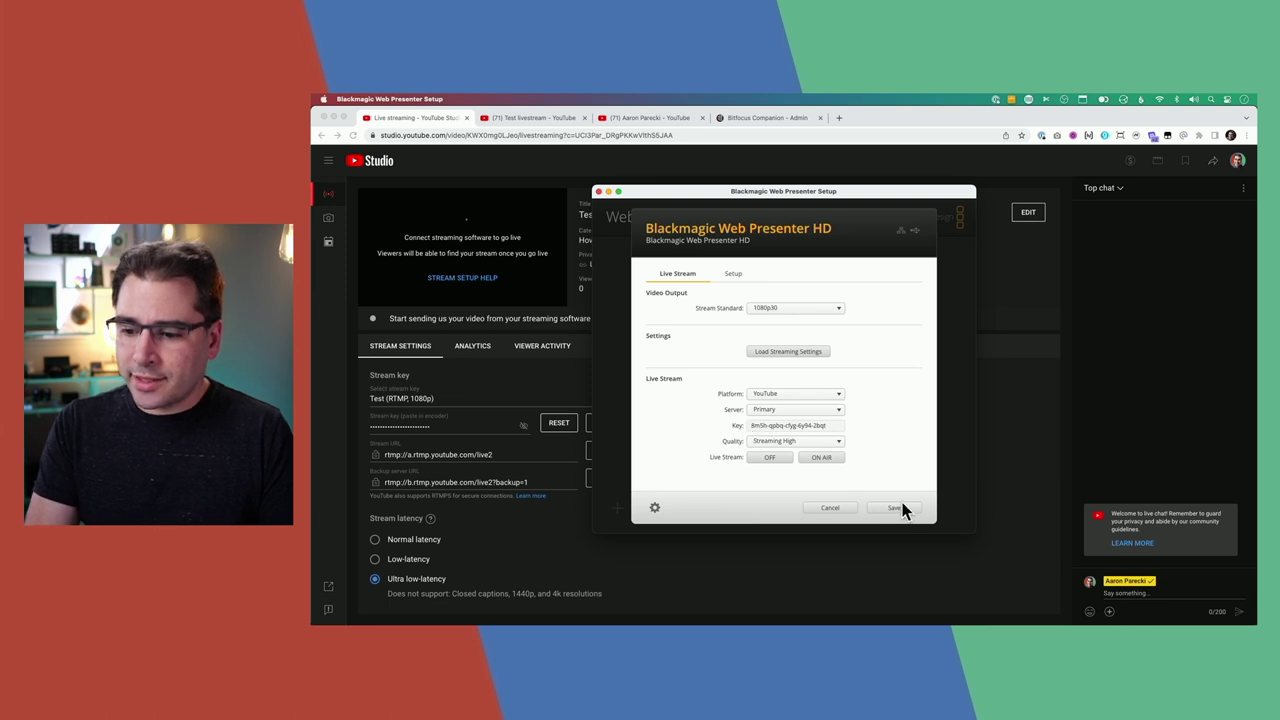
pyautogui.click(821, 457)
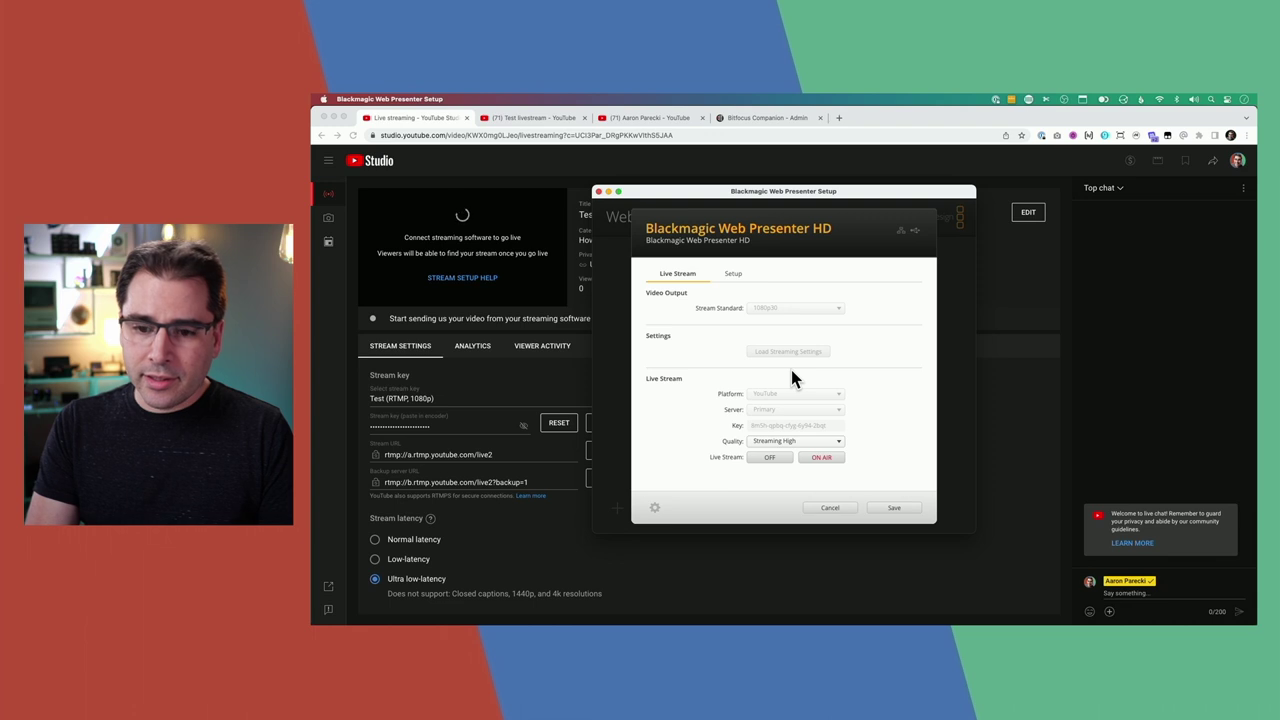
pyautogui.click(475, 328)
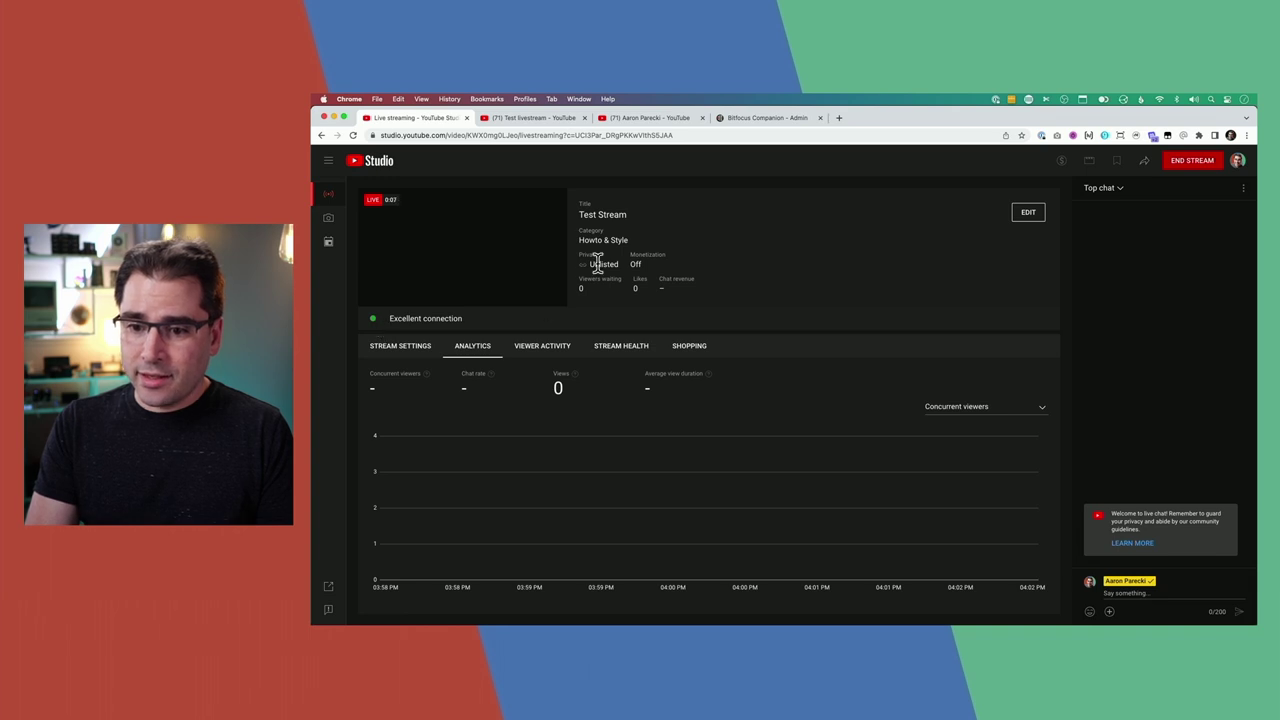
pyautogui.click(1143, 163)
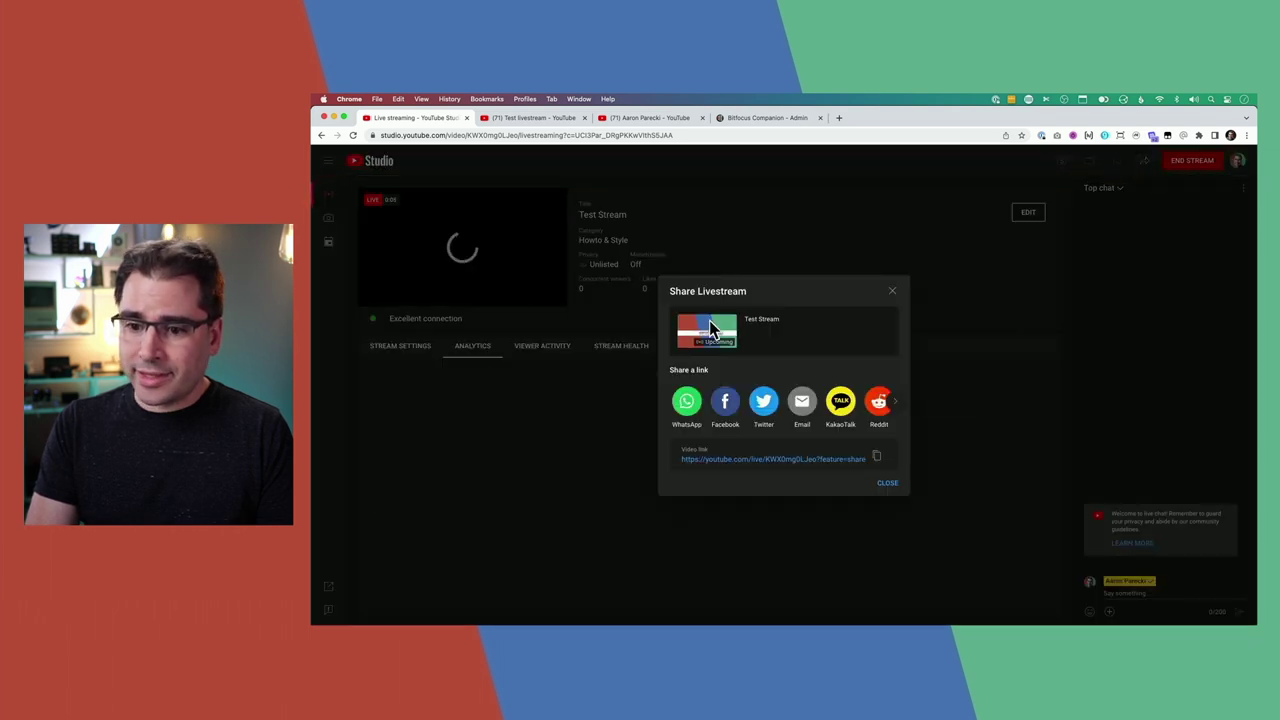
pyautogui.click(790, 460)
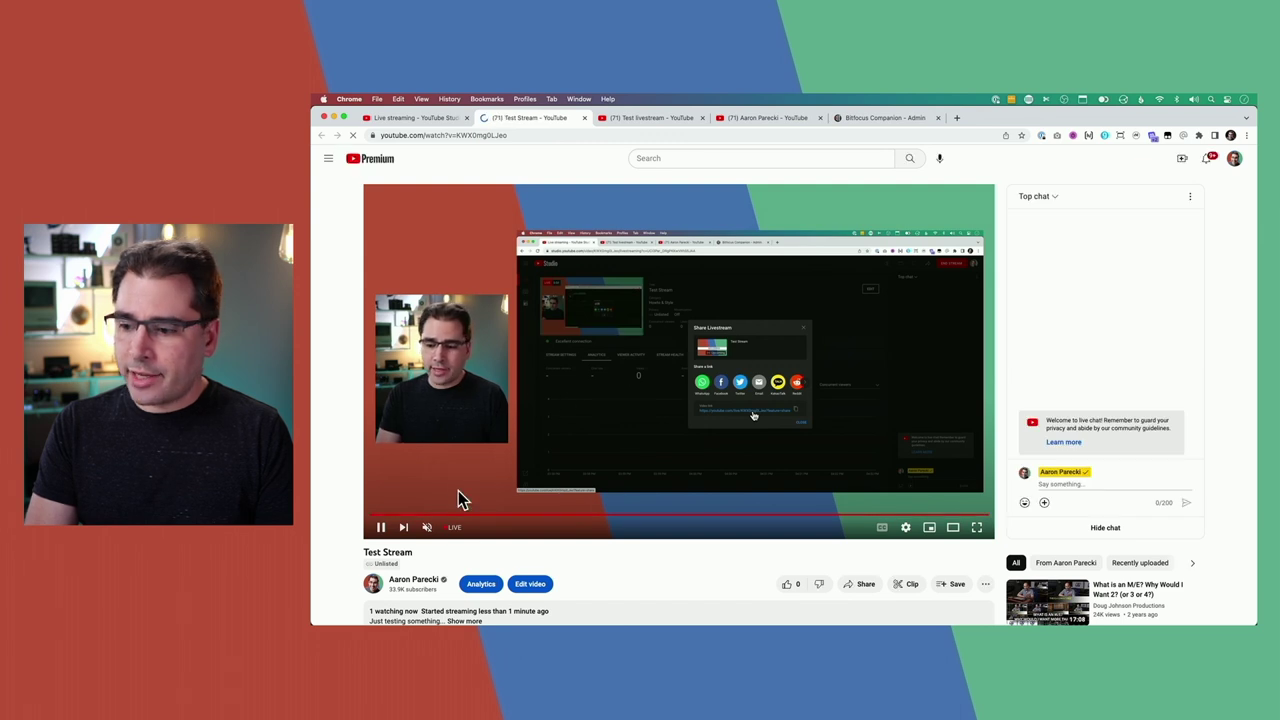
pyautogui.scroll(-4, 528, 594)
pyautogui.click(463, 430)
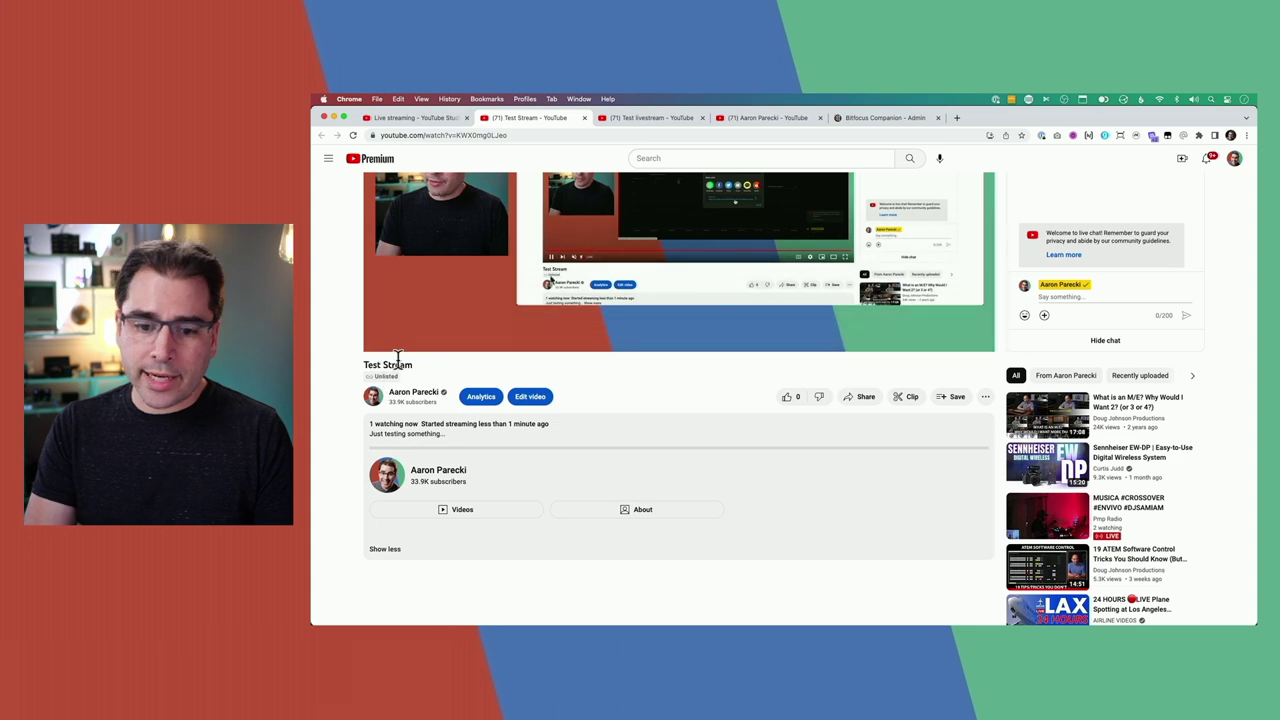
pyautogui.press('super+w')
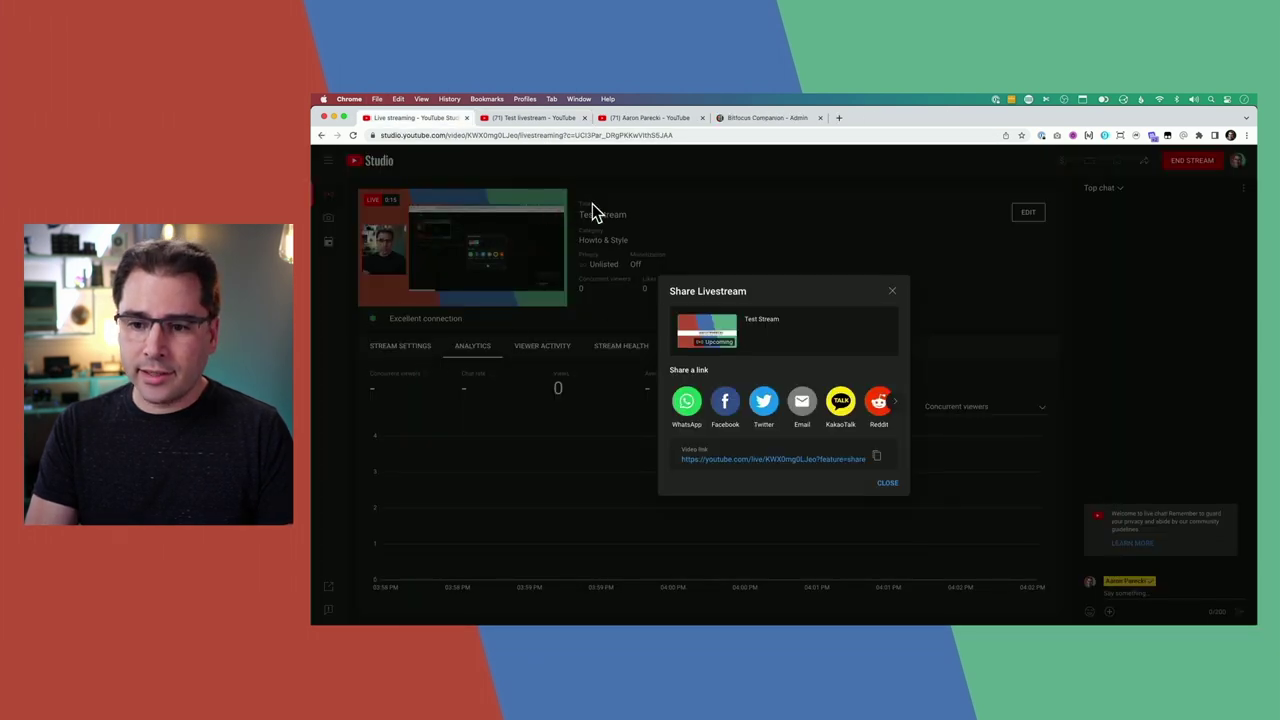
pyautogui.click(886, 484)
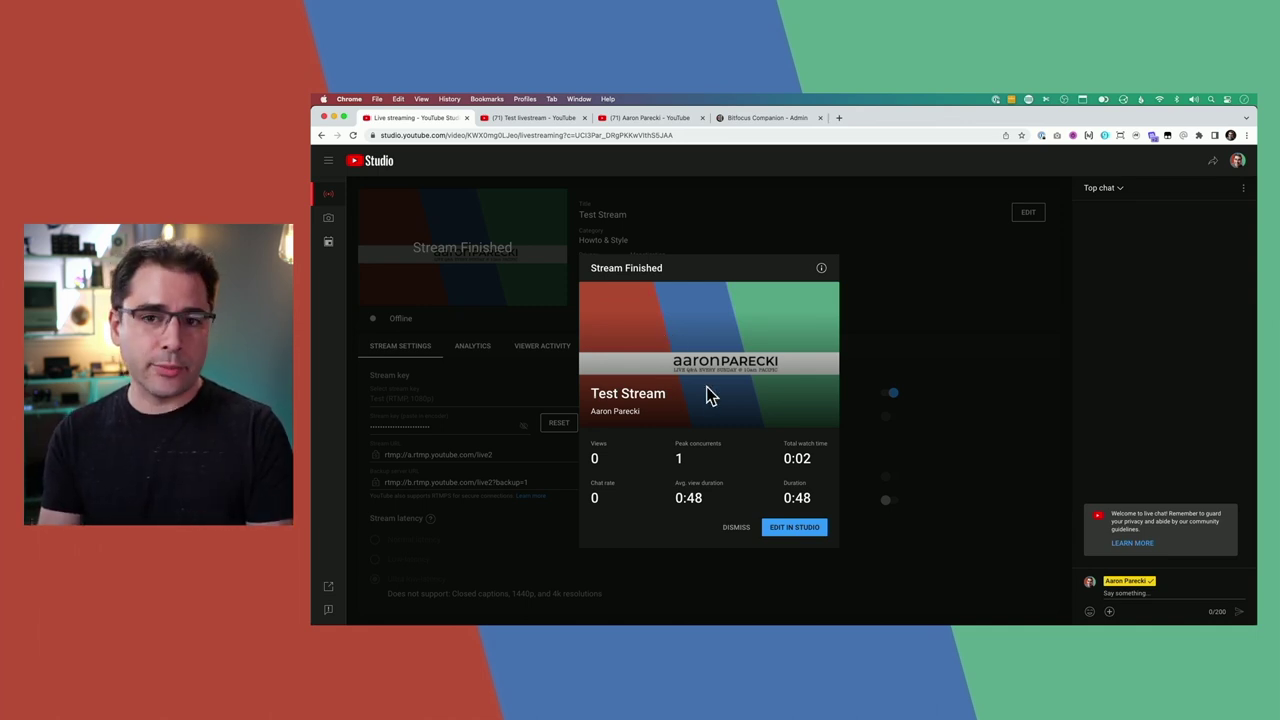
# - Dismiss the finished Test Stream's summary and expand the dashboard's navigation menu
pyautogui.click(736, 527)
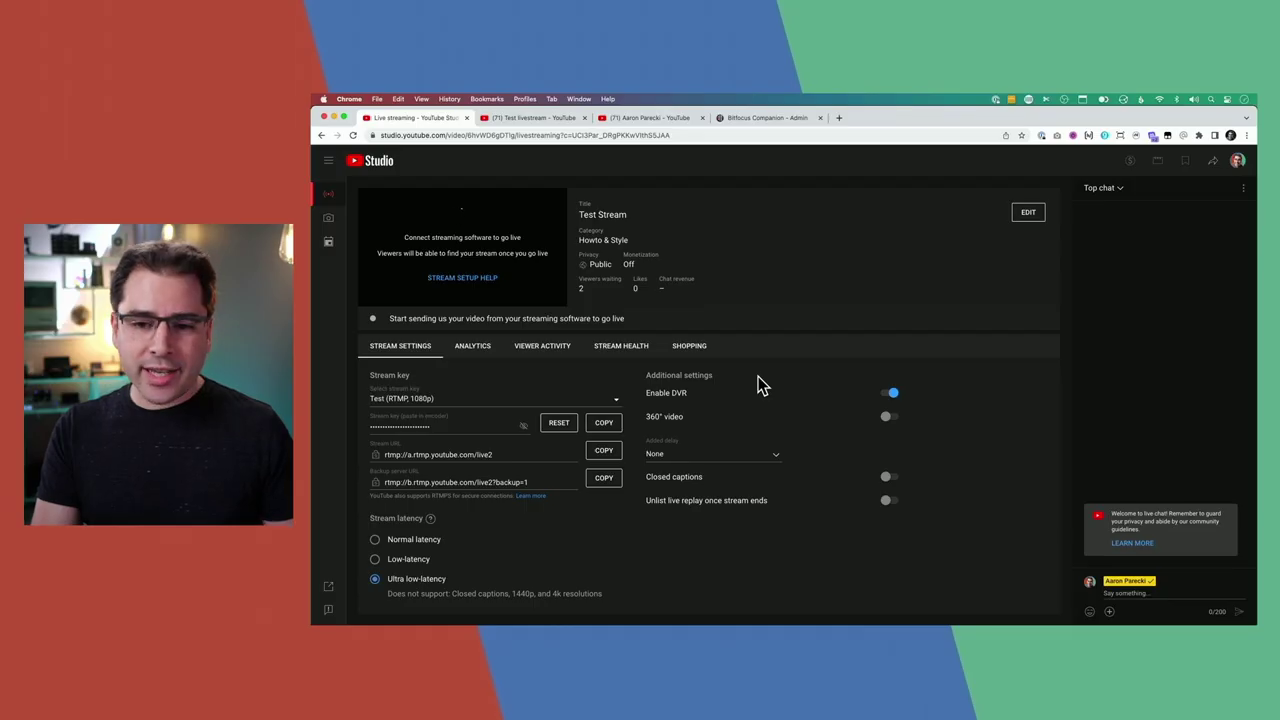
pyautogui.click(327, 162)
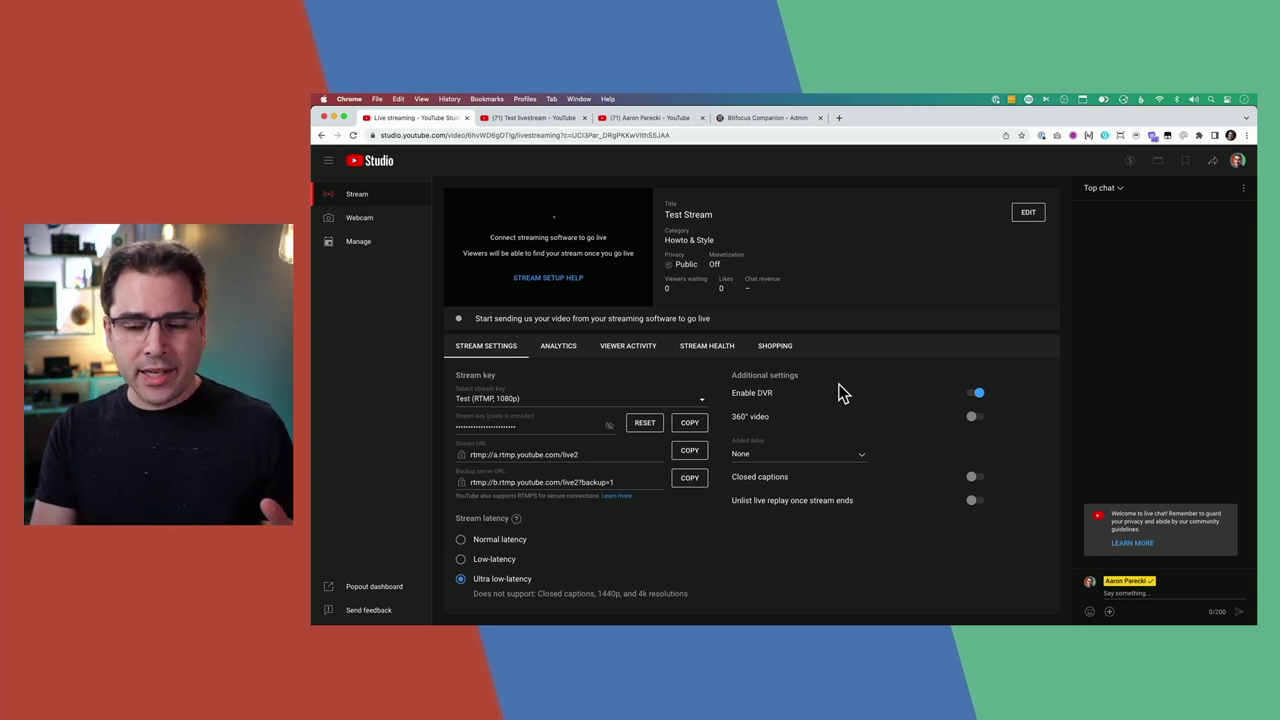
# - Check the channel's home page and its Videos section, and return to the Test Stream dashboard
pyautogui.click(641, 120)
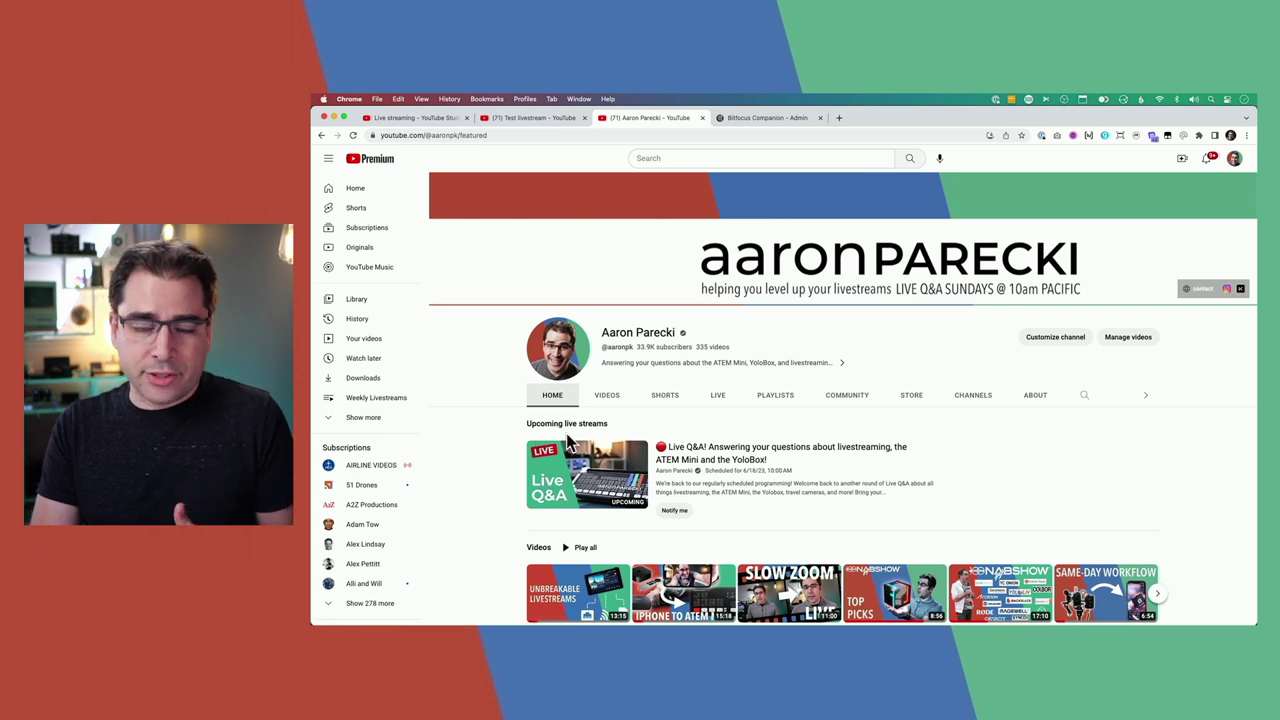
pyautogui.click(607, 398)
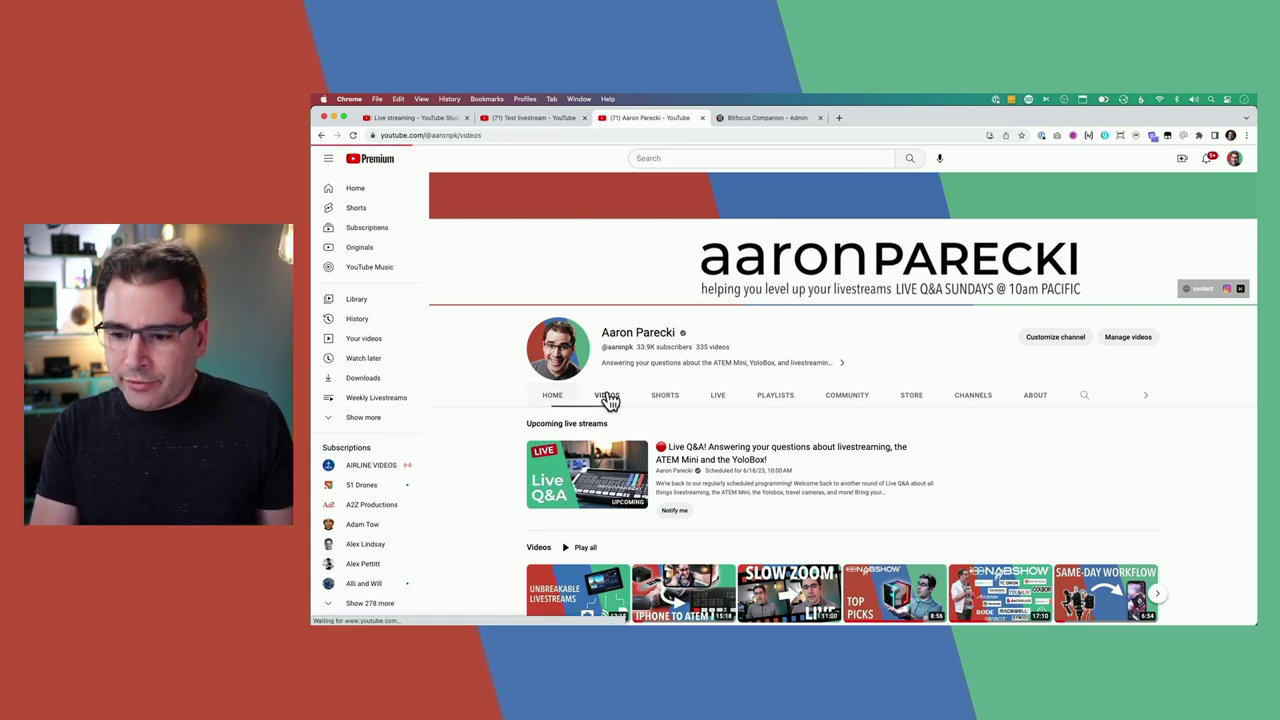
pyautogui.click(412, 118)
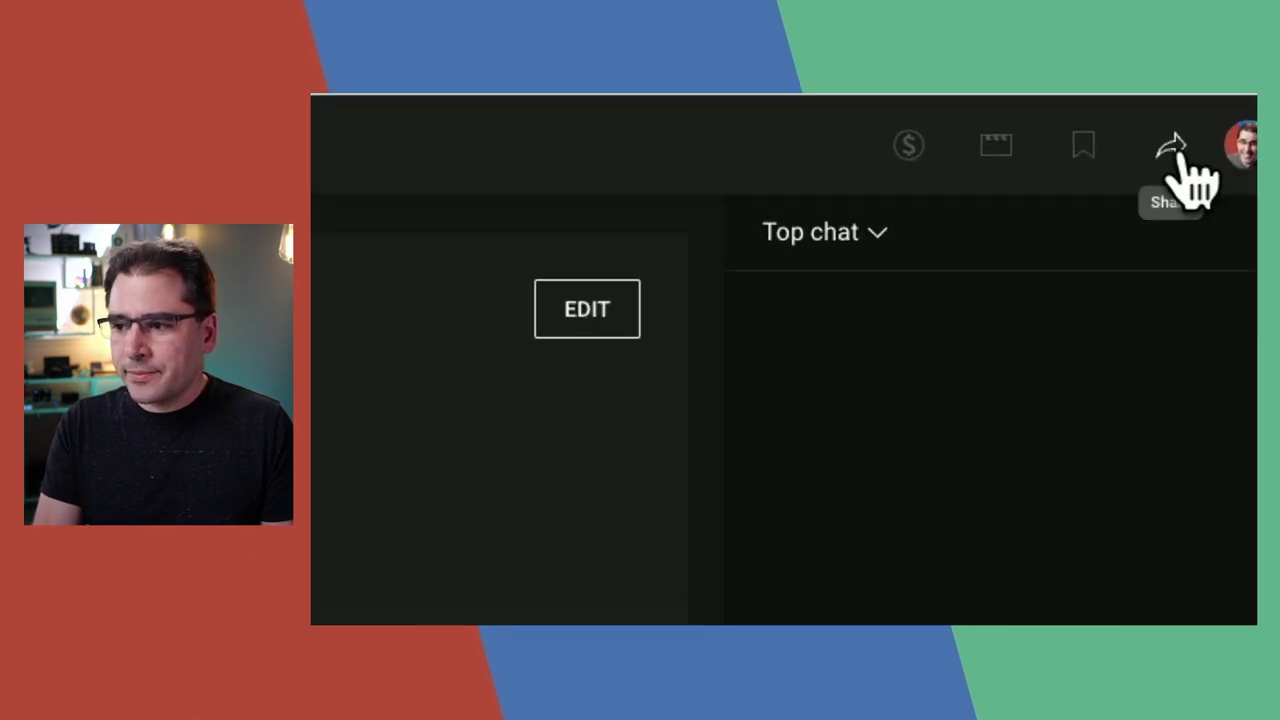
pyautogui.click(1178, 150)
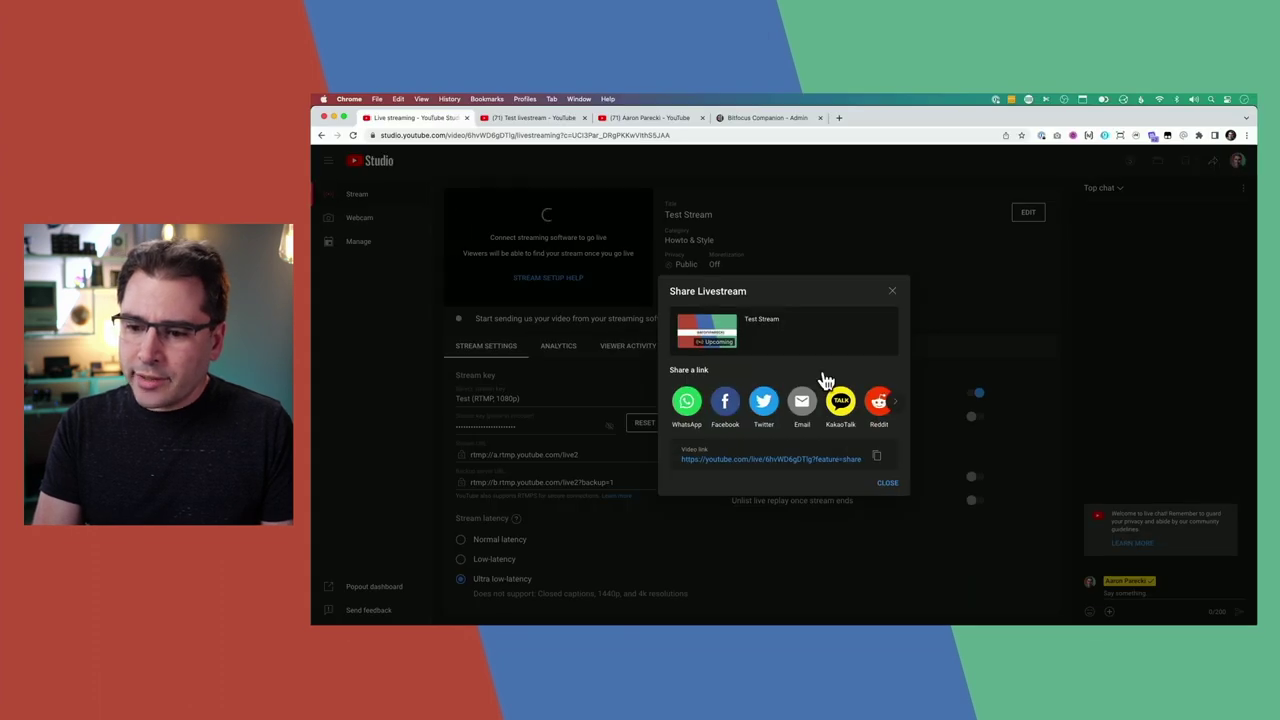
pyautogui.click(740, 462)
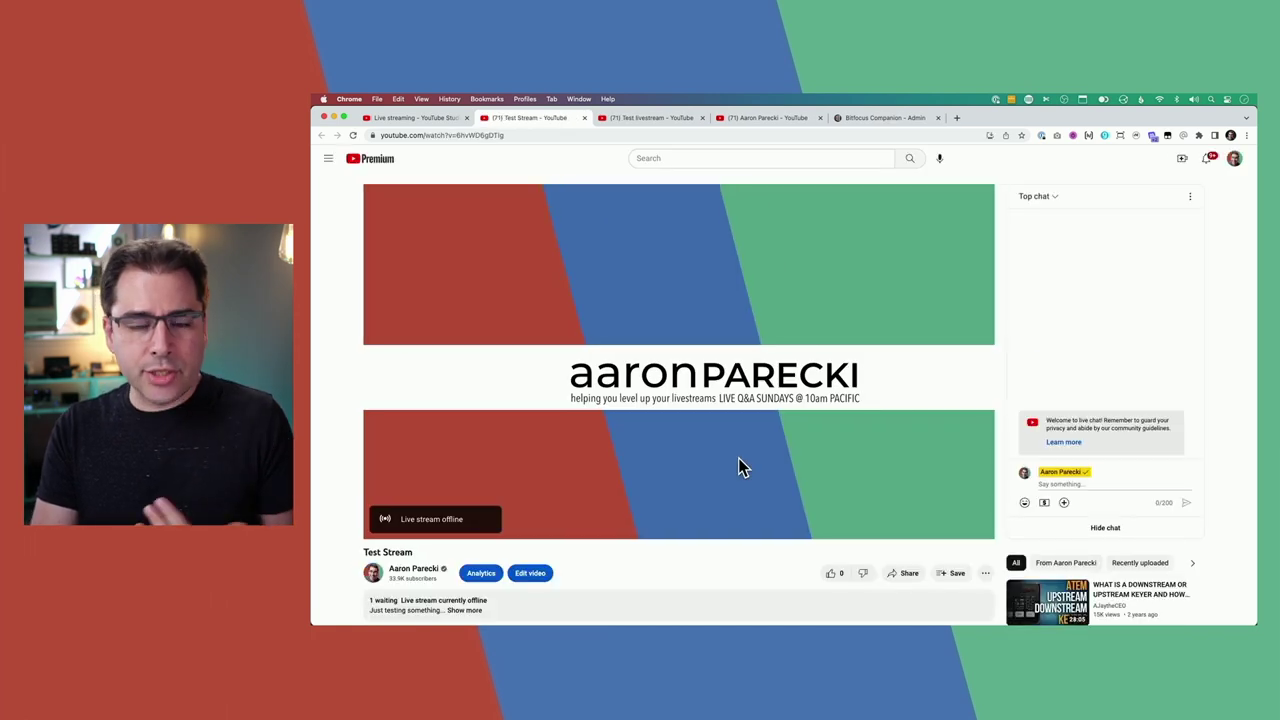
pyautogui.scroll(-1, 740, 465)
pyautogui.scroll(1, 740, 465)
pyautogui.click(490, 135)
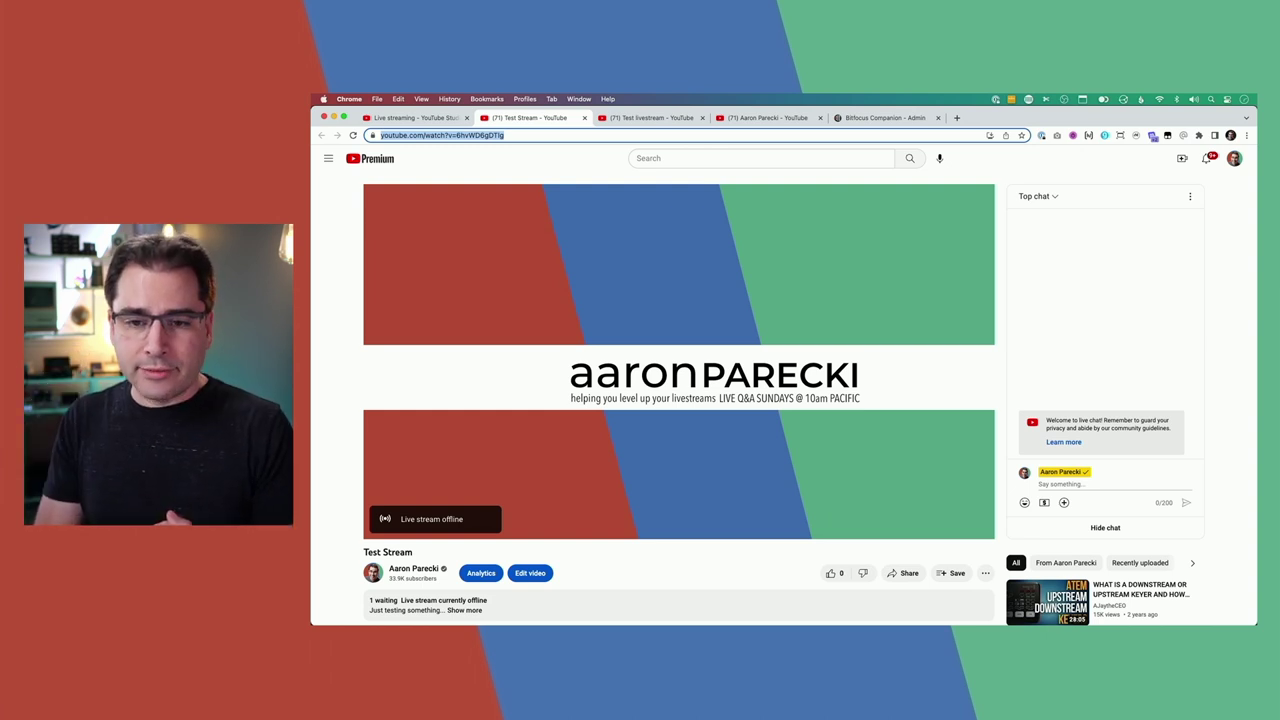
pyautogui.hotkey('ctrl', 'shift', 'Tab')
pyautogui.click(883, 484)
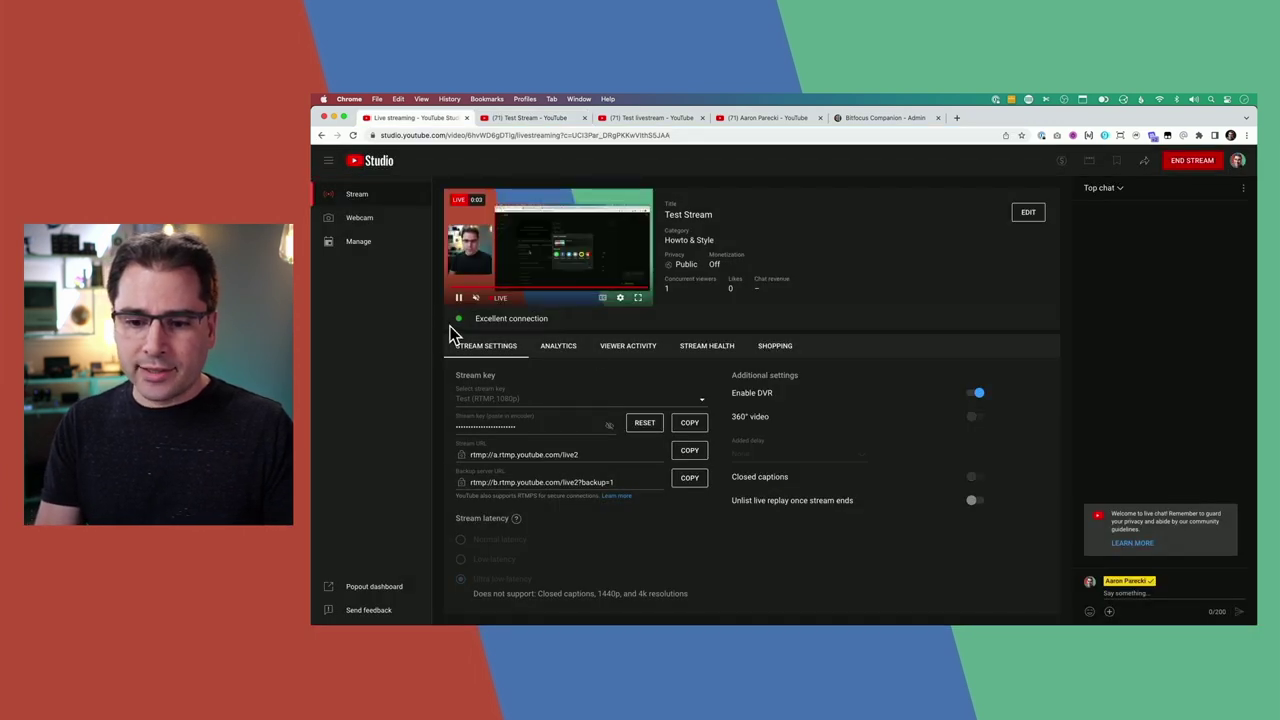
pyautogui.hotkey('ctrl', 'Tab')
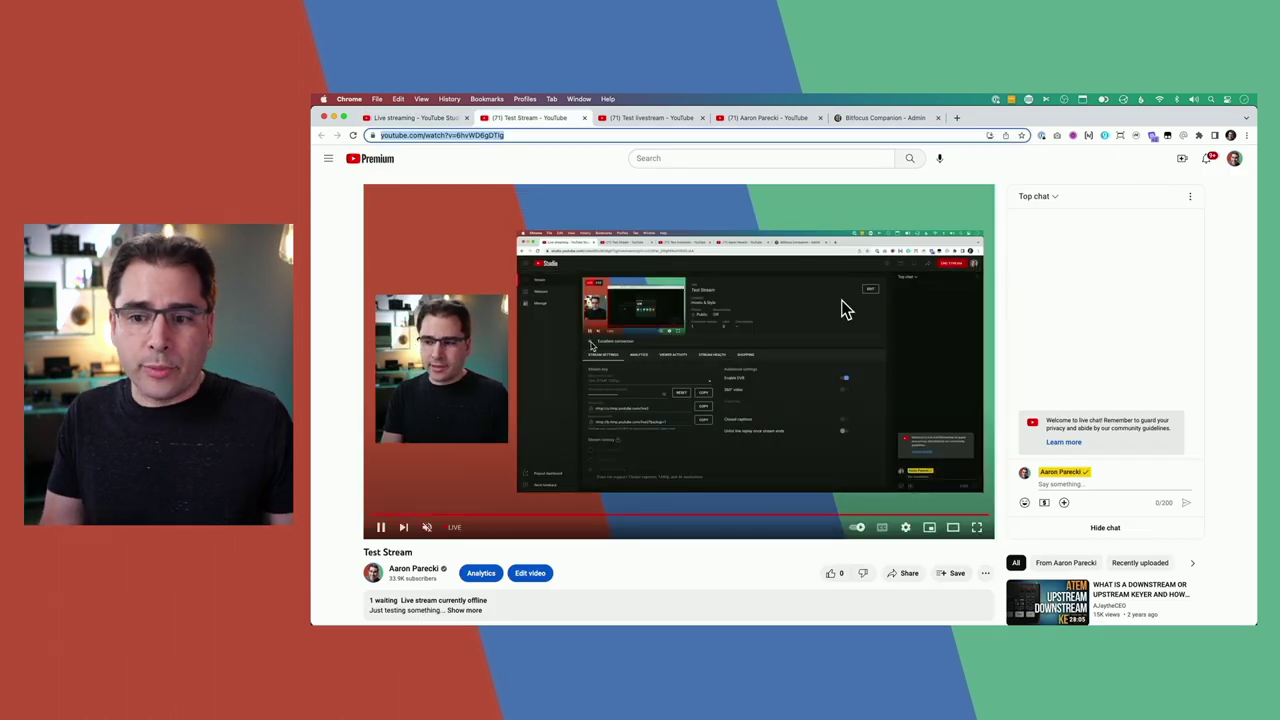
pyautogui.hotkey('ctrl', 'shift', 'Tab')
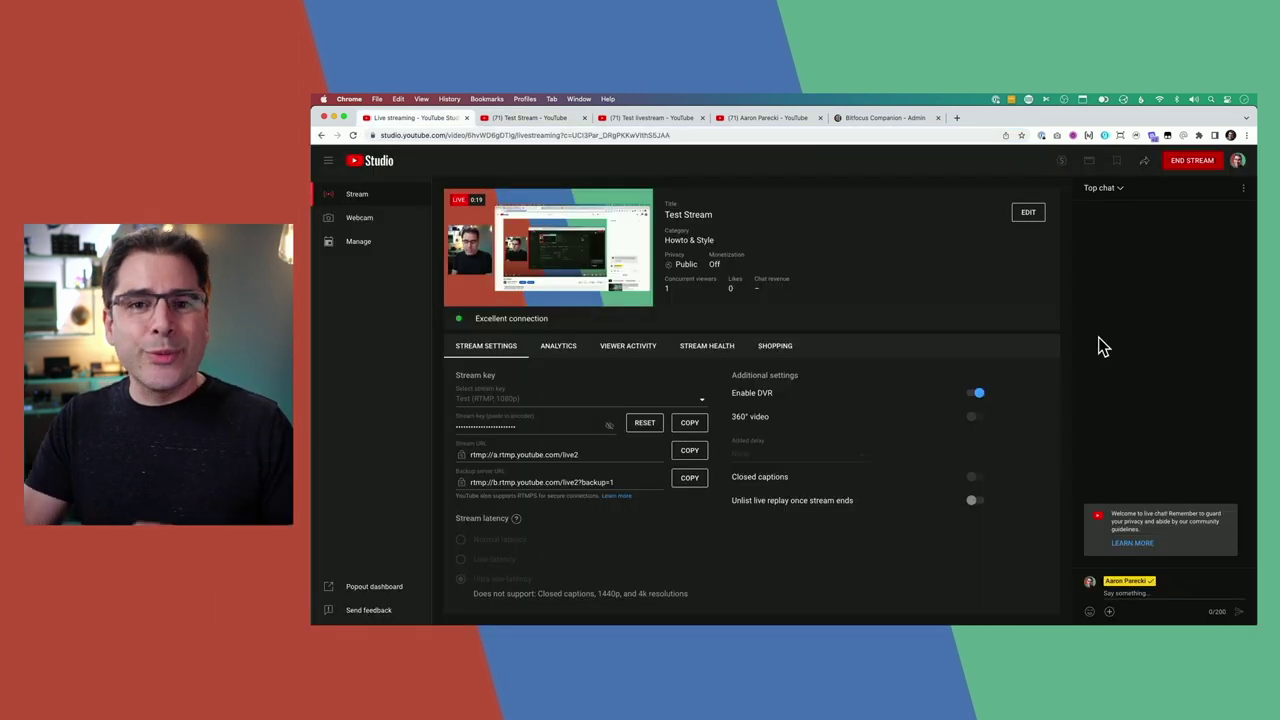